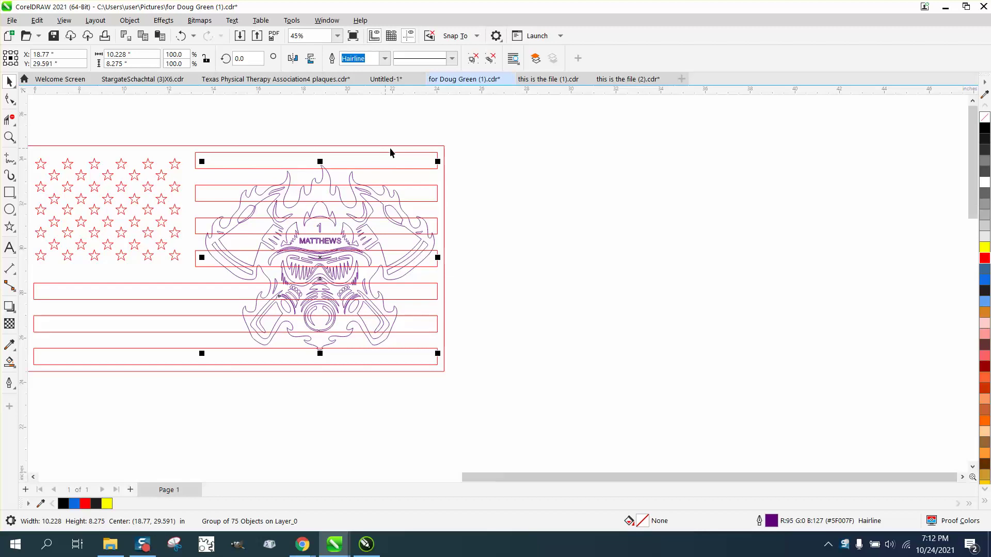
# Step: Try Smart Fill in black on the flag's background around the firefighter emblem
pyautogui.scroll(-1, 393, 149)
pyautogui.moveTo(107, 134); pyautogui.dragTo(504, 348)
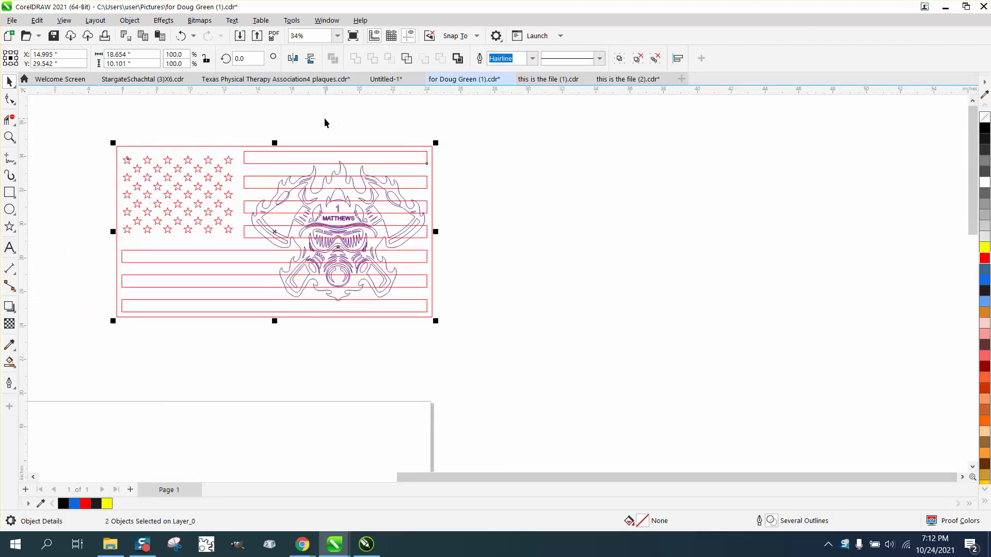
pyautogui.click(522, 218)
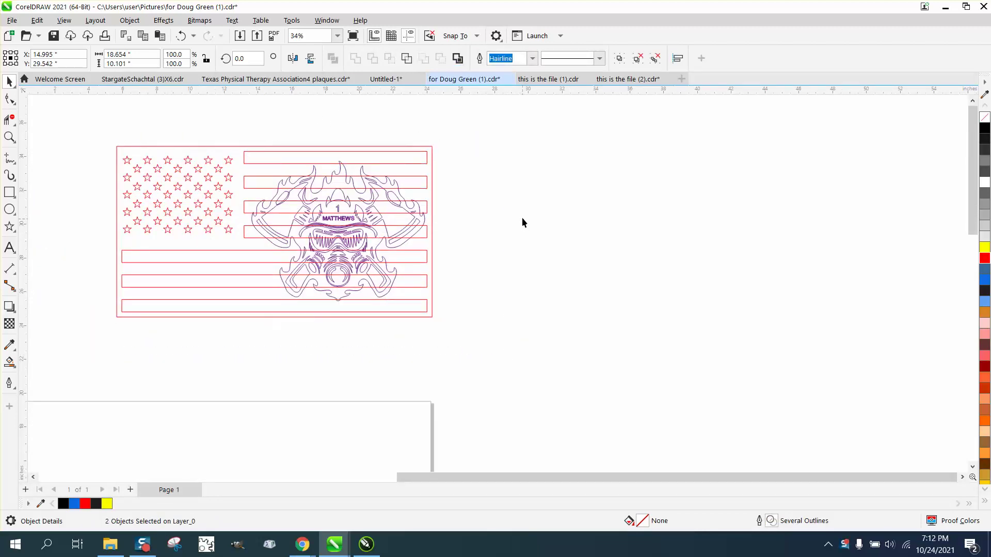
pyautogui.click(336, 203)
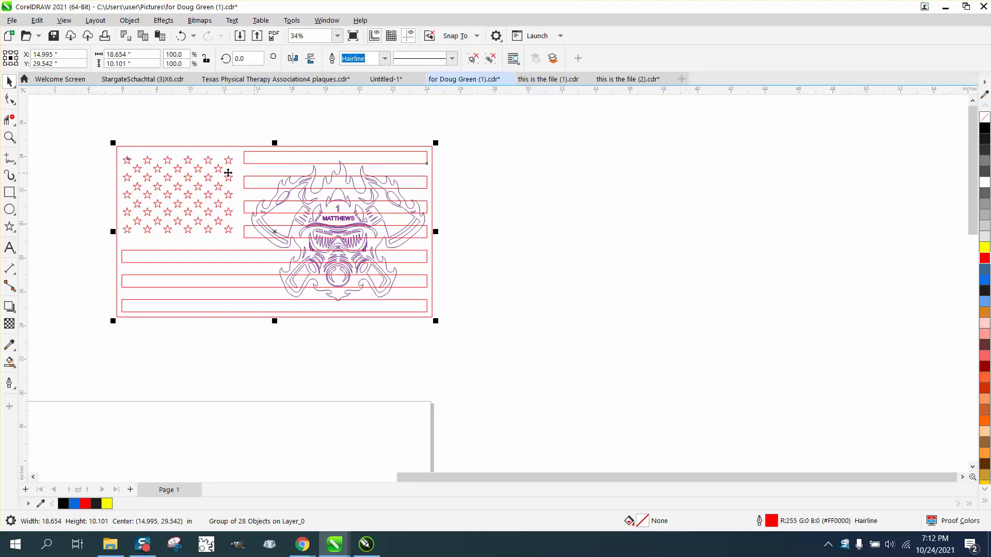
pyautogui.click(9, 361)
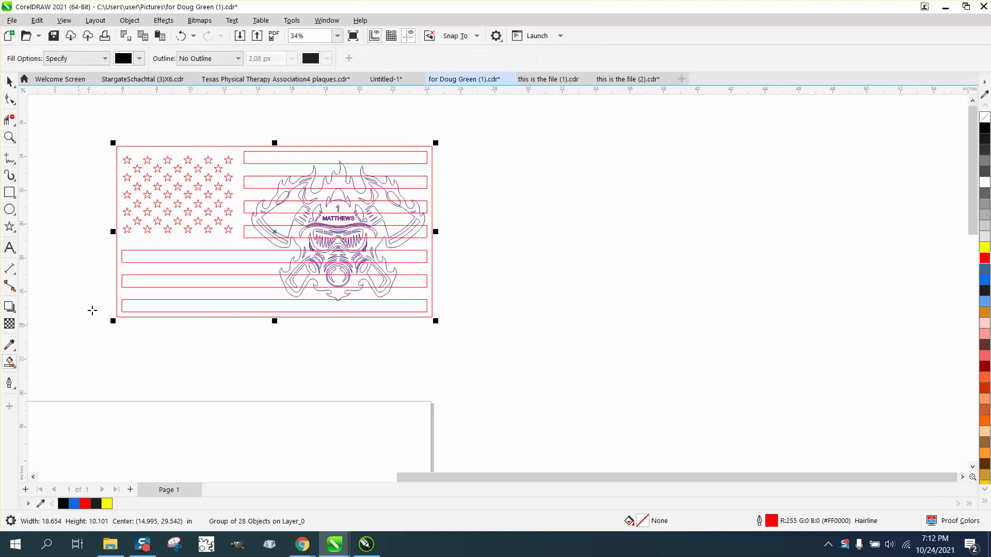
pyautogui.click(123, 269)
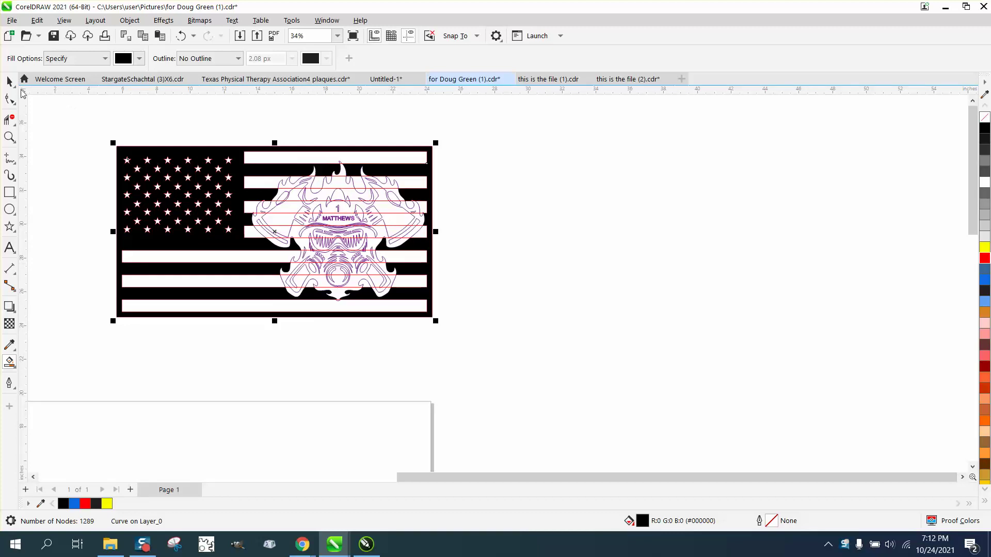
pyautogui.click(9, 82)
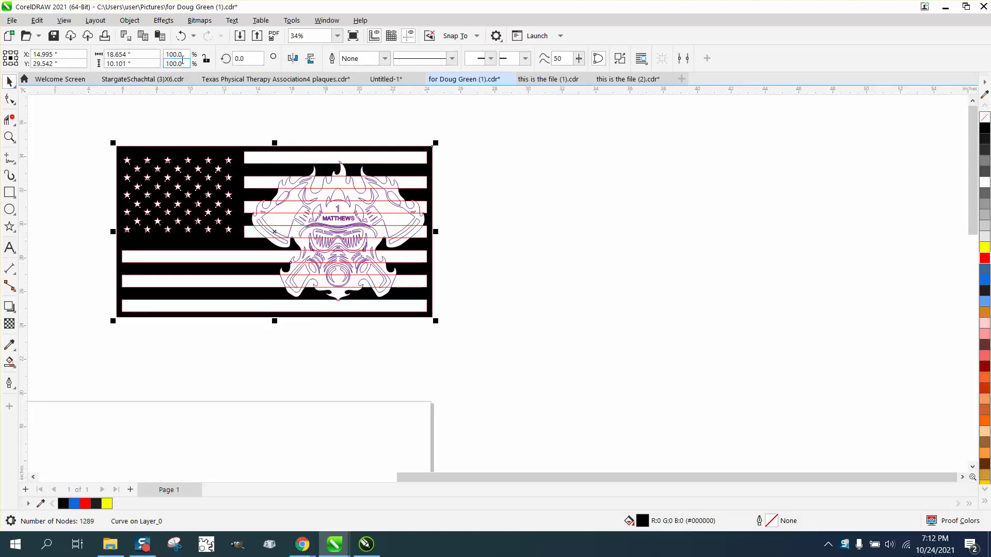
# Step: Undo the black fill and place the grouped emblem in the empty space beside the flag
pyautogui.click(181, 35)
pyautogui.moveTo(337, 238); pyautogui.dragTo(571, 236)
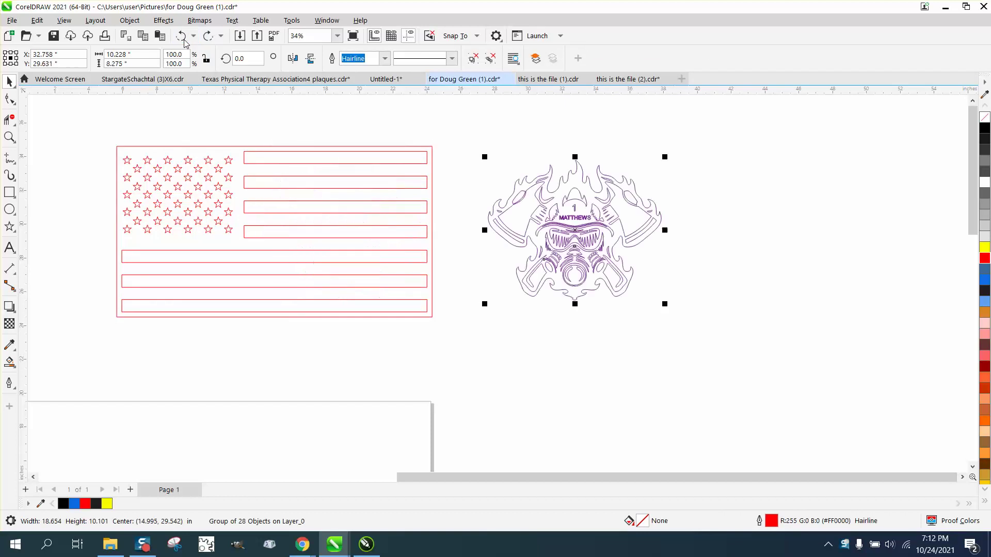
pyautogui.click(708, 220)
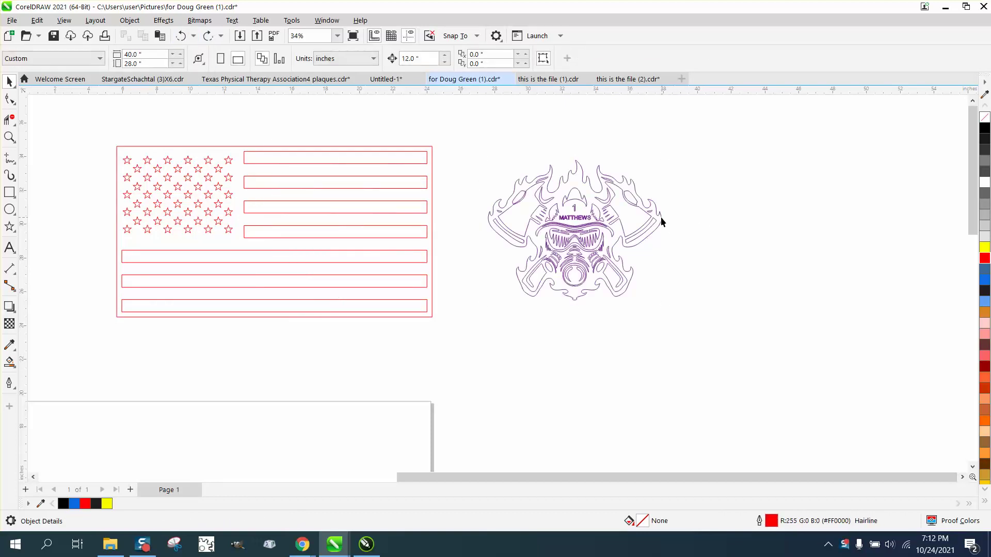
# Step: Ungroup the firefighter emblem and move its outer flame outline 12 inches to the right
pyautogui.click(614, 205)
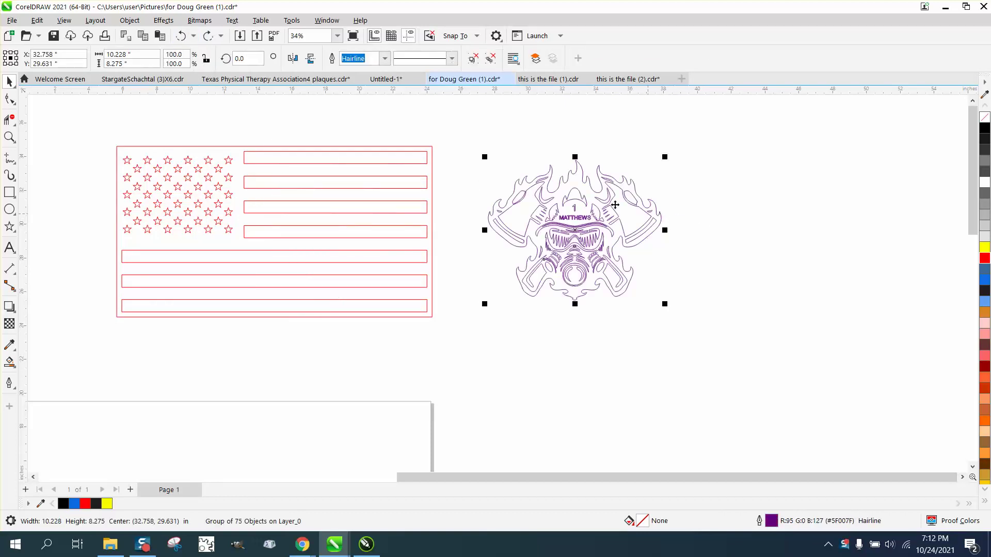
pyautogui.click(138, 23)
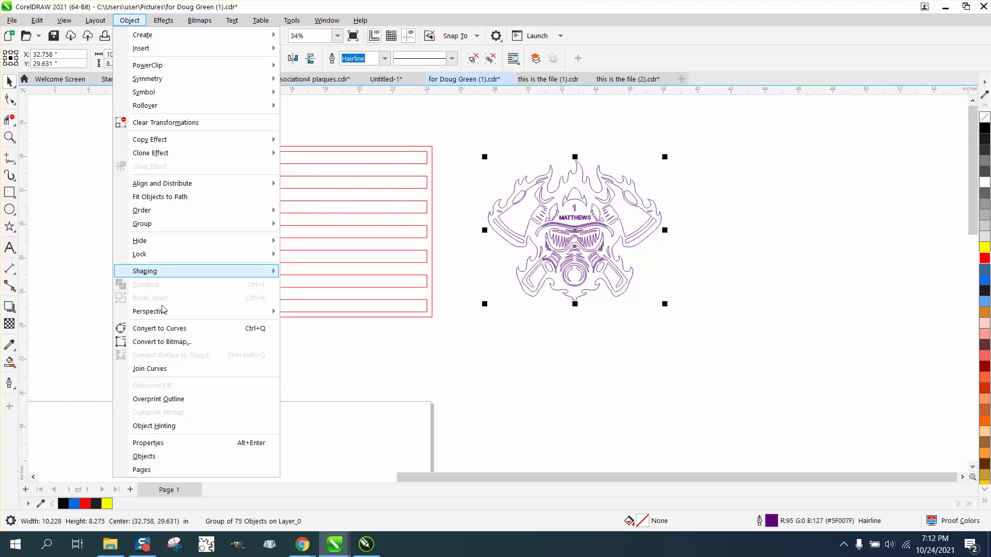
pyautogui.moveTo(150, 224)
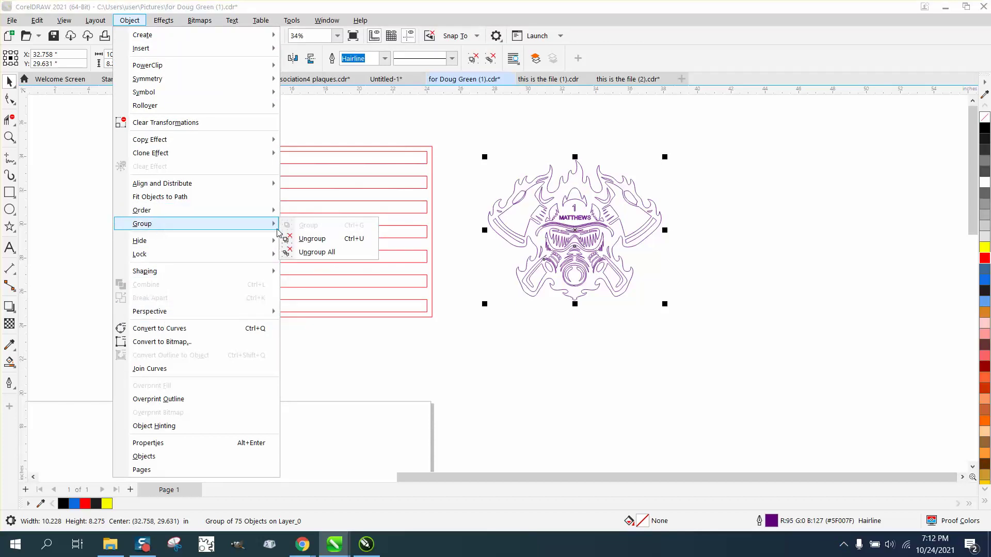
pyautogui.click(312, 239)
pyautogui.click(628, 187)
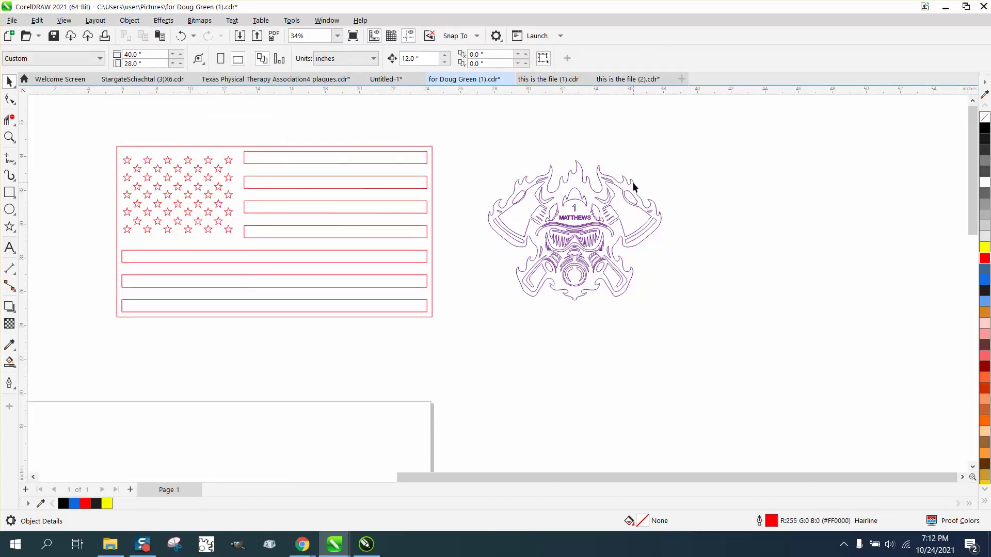
pyautogui.click(632, 184)
pyautogui.press('Right')
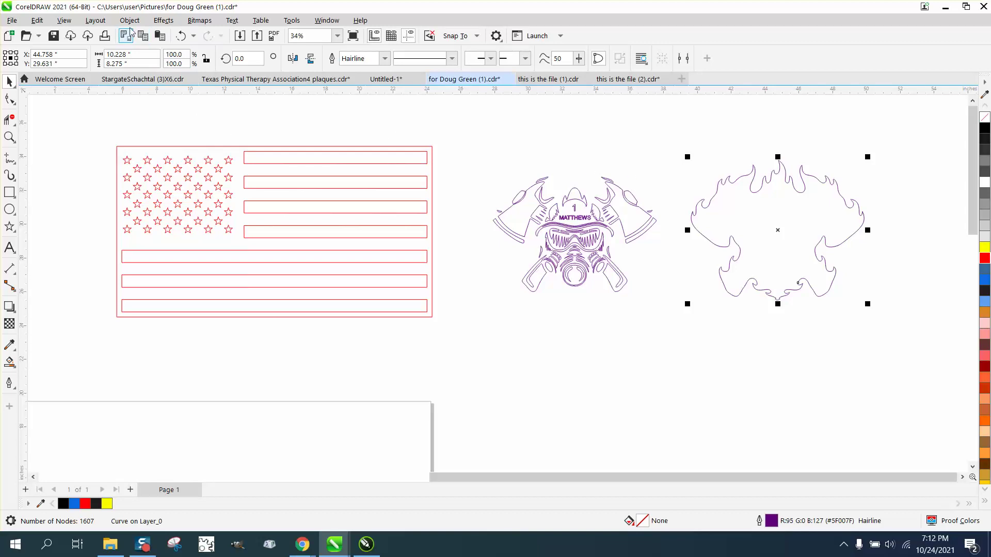
# Step: Apply a one-step outside contour with a 0.3-inch offset to the flame outline
pyautogui.click(163, 20)
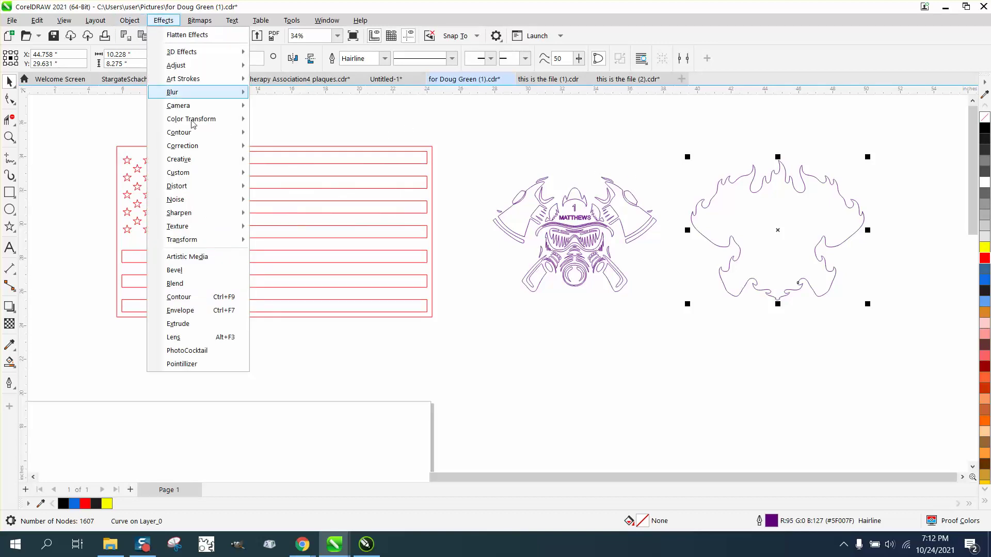
pyautogui.click(177, 297)
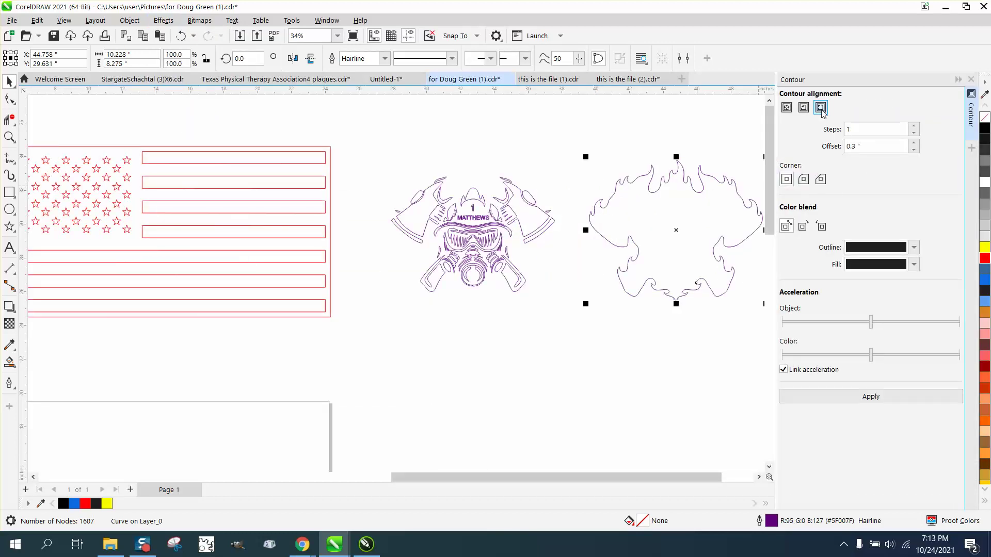
pyautogui.click(869, 396)
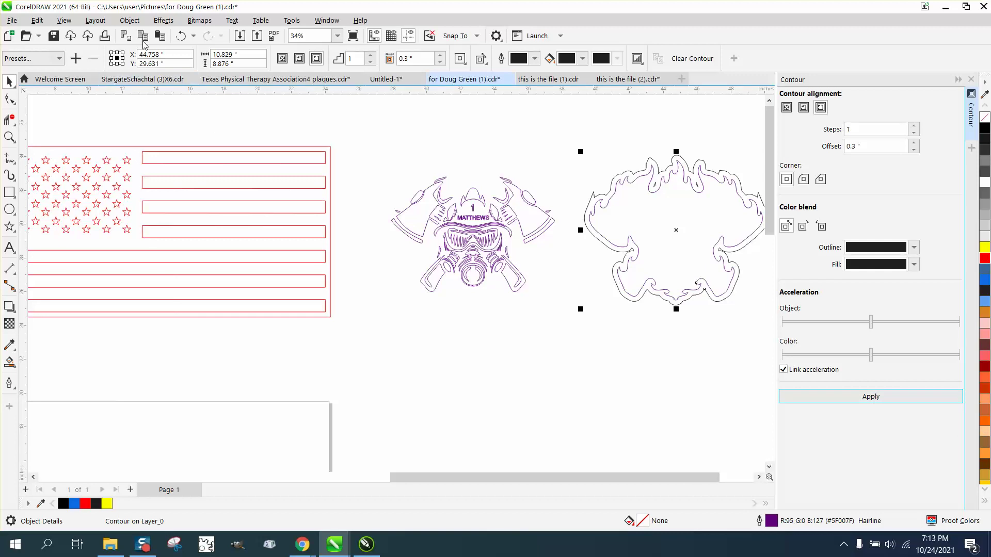
# Step: Break the contour apart from the flame outline and move the contour curve 12 inches straight down
pyautogui.click(130, 20)
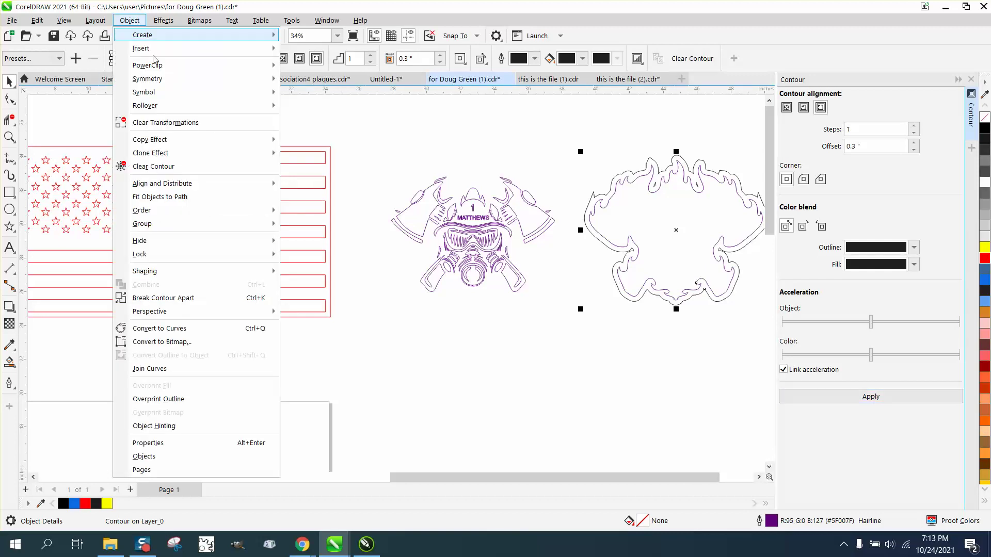
pyautogui.click(191, 298)
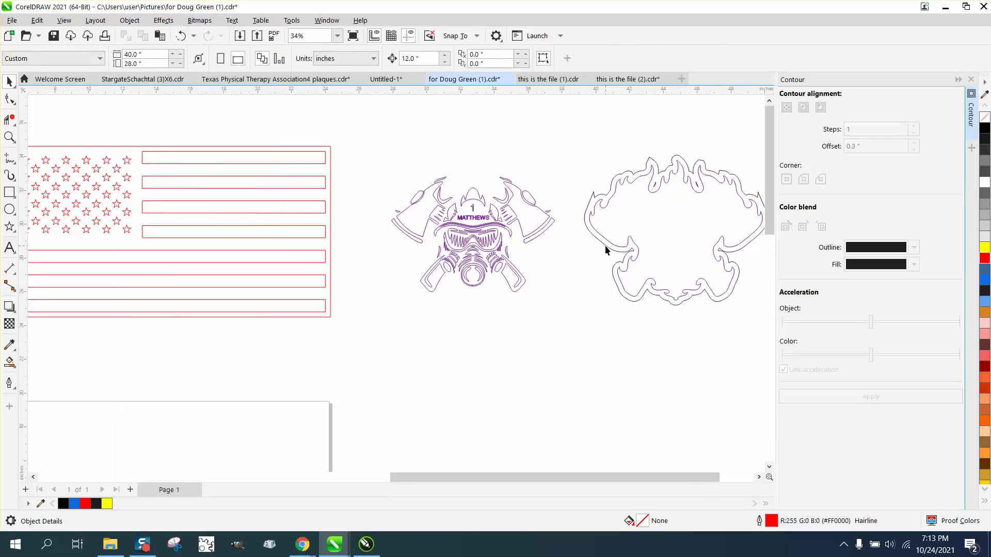
pyautogui.moveTo(606, 246); pyautogui.dragTo(605, 449)
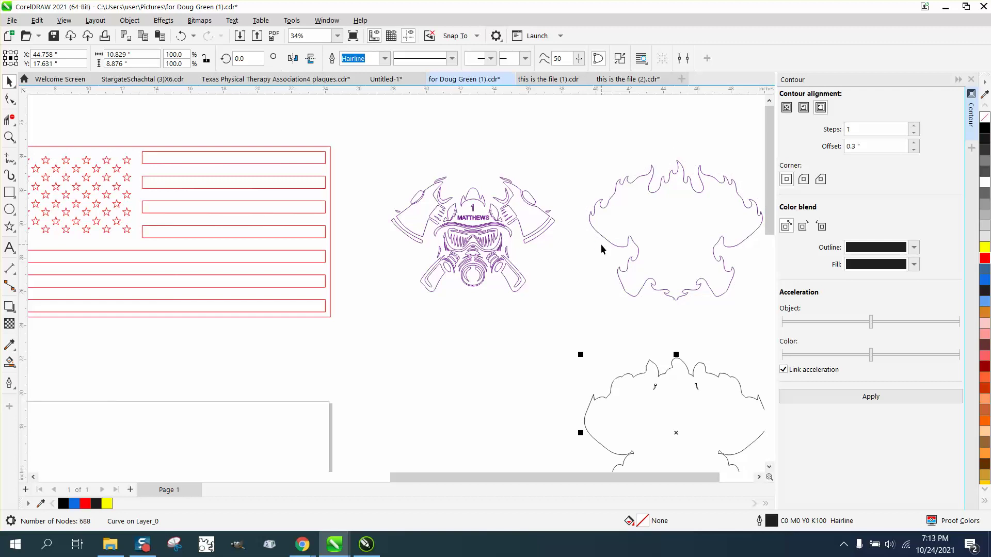
# Step: Break the contour curve apart and delete the two small leftover shapes inside its upper part
pyautogui.scroll(-3, 567, 417)
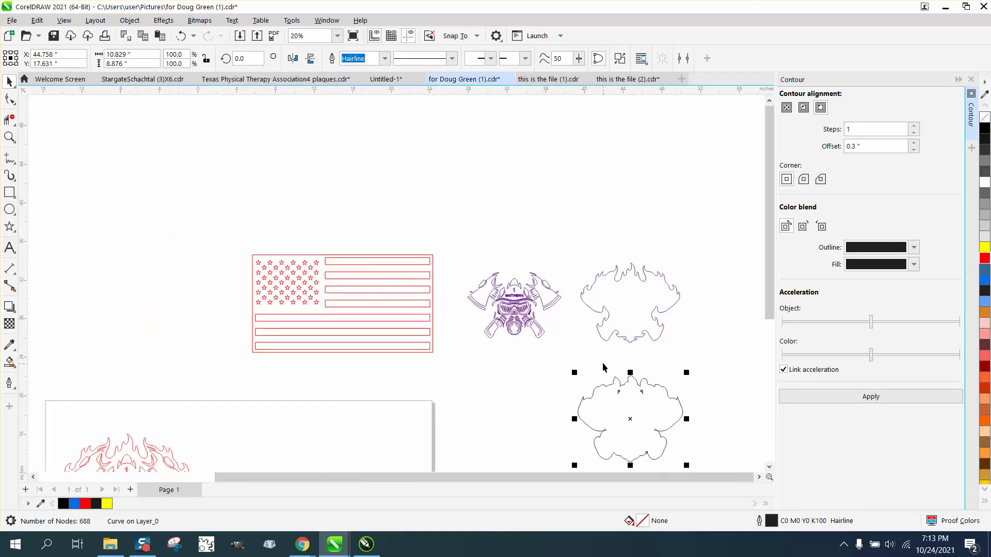
pyautogui.moveTo(602, 363); pyautogui.dragTo(652, 404)
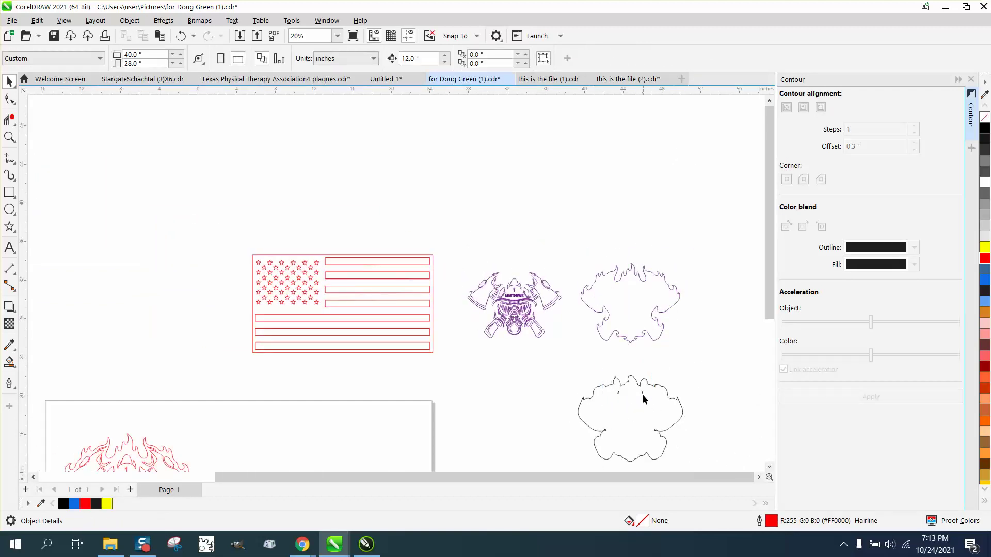
pyautogui.click(643, 394)
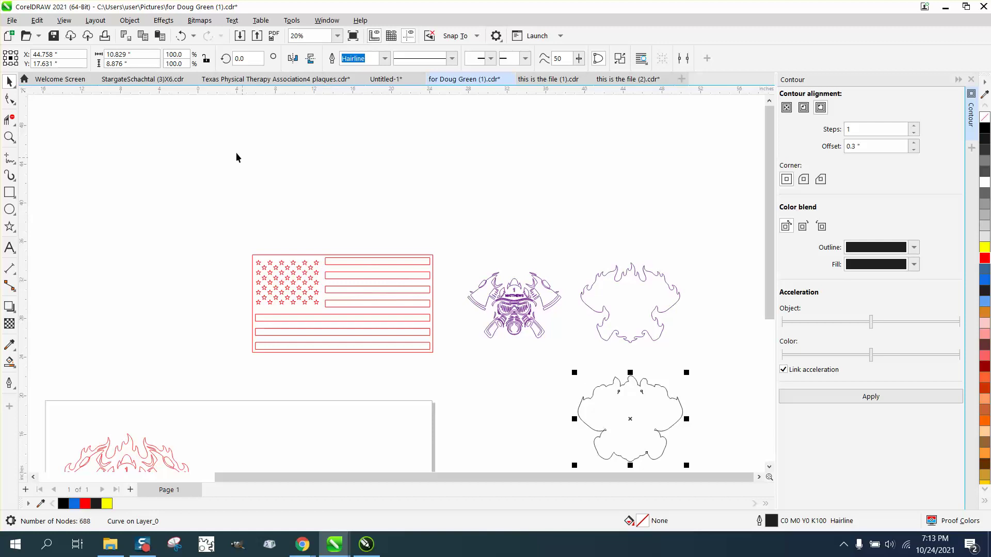
pyautogui.click(129, 21)
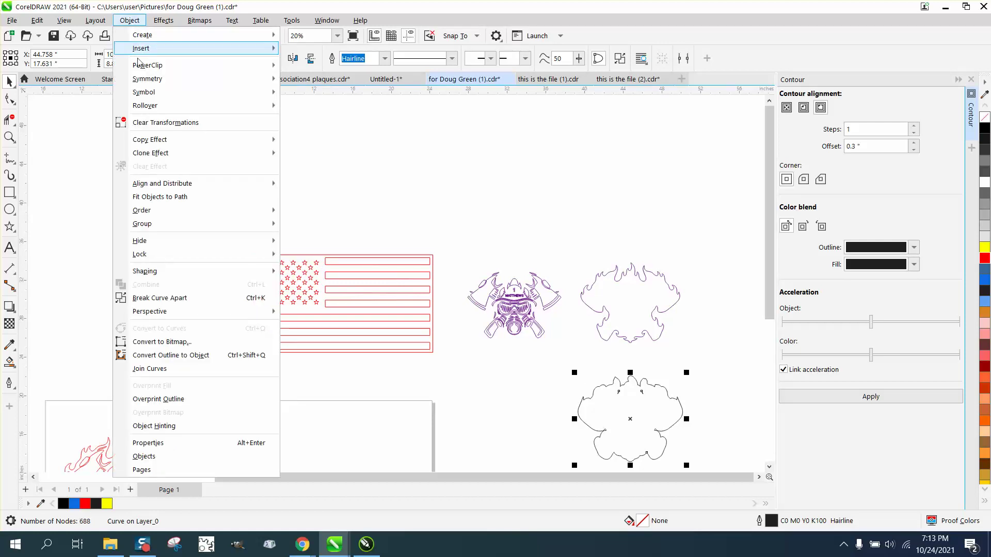
pyautogui.click(184, 297)
pyautogui.click(484, 423)
pyautogui.moveTo(666, 409); pyautogui.dragTo(665, 409)
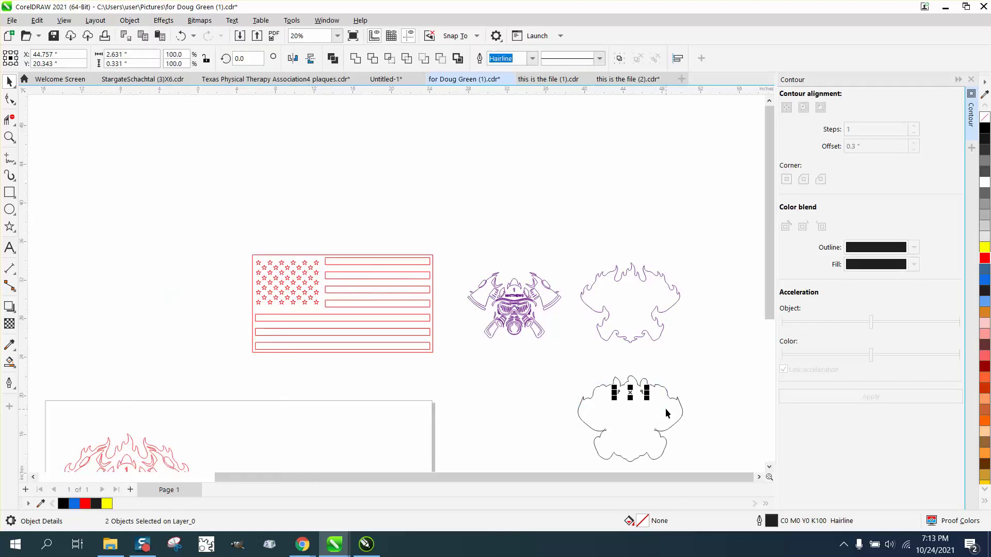
pyautogui.press('Delete')
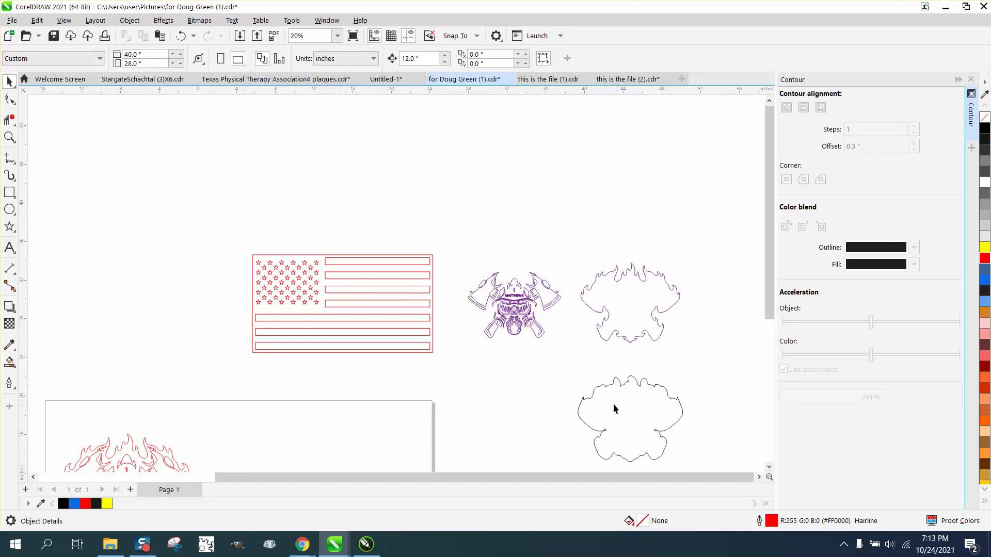
# Step: Move the cleaned contour 12 inches up and 12 inches left around the emblem, undoing the extra nudge
pyautogui.click(640, 386)
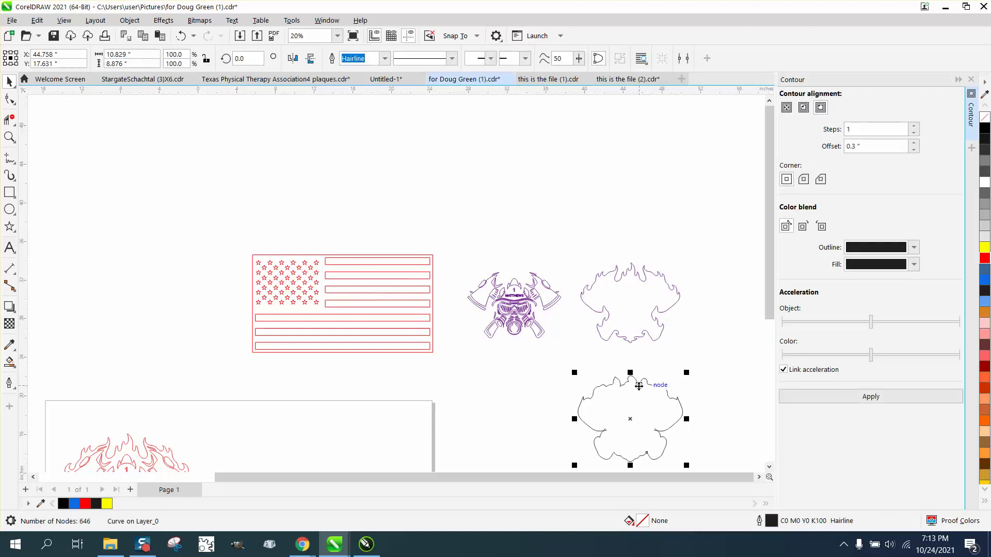
pyautogui.press('Up')
pyautogui.press('Left')
pyautogui.press('Left')
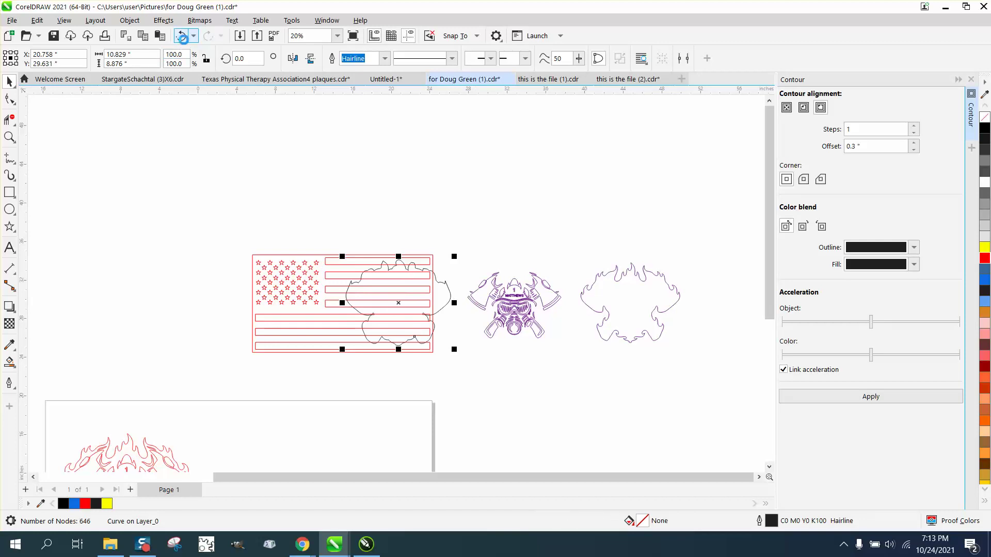
pyautogui.click(181, 44)
# Step: Scale the emblem and its contour together to about 9.8 by 8.03 inches and place them over the flag's stripes
pyautogui.moveTo(450, 243); pyautogui.dragTo(581, 364)
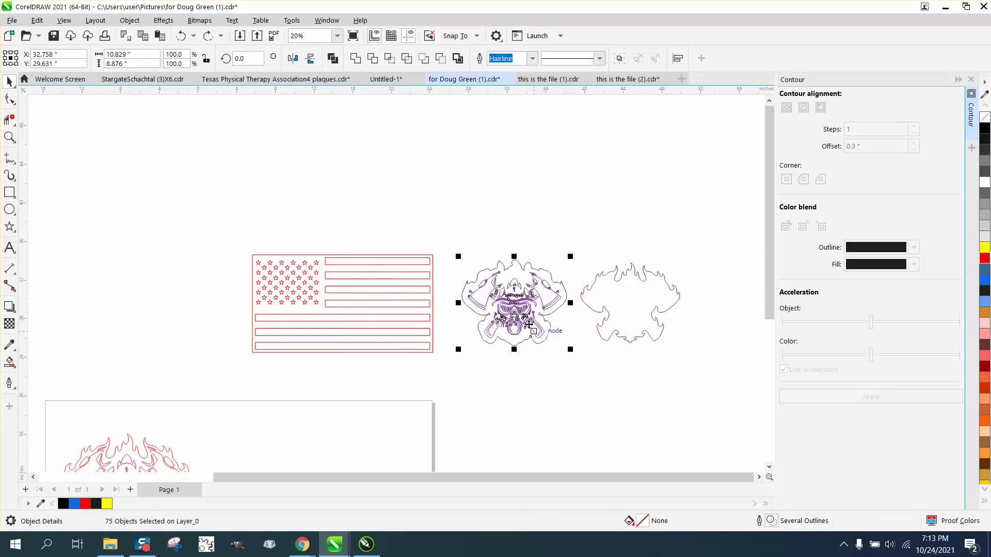
pyautogui.moveTo(513, 309); pyautogui.dragTo(458, 187)
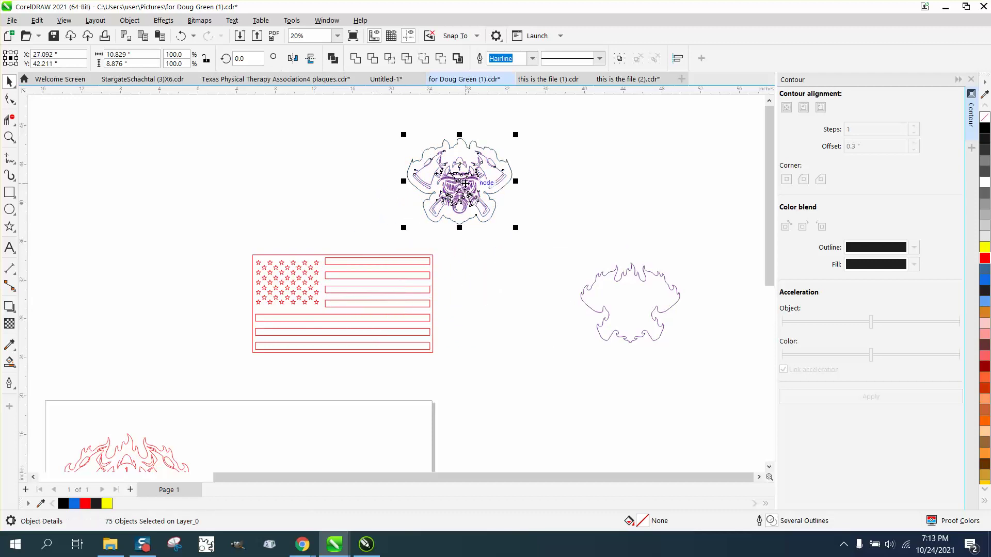
pyautogui.moveTo(514, 136); pyautogui.dragTo(506, 143)
pyautogui.moveTo(455, 188); pyautogui.dragTo(377, 309)
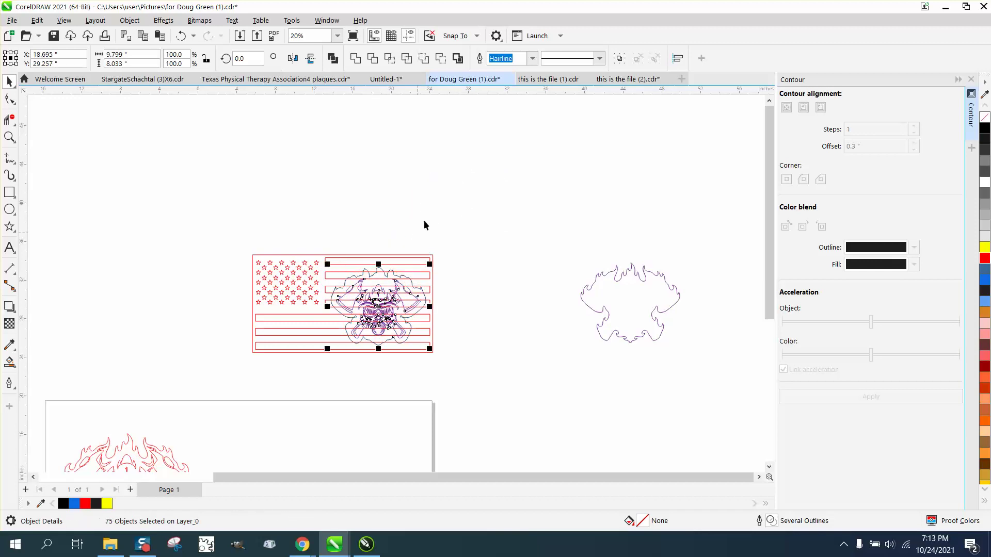
# Step: Examine up close how the emblem pieces and the contour overlap the flag's stripes and border
pyautogui.moveTo(216, 220); pyautogui.dragTo(537, 413)
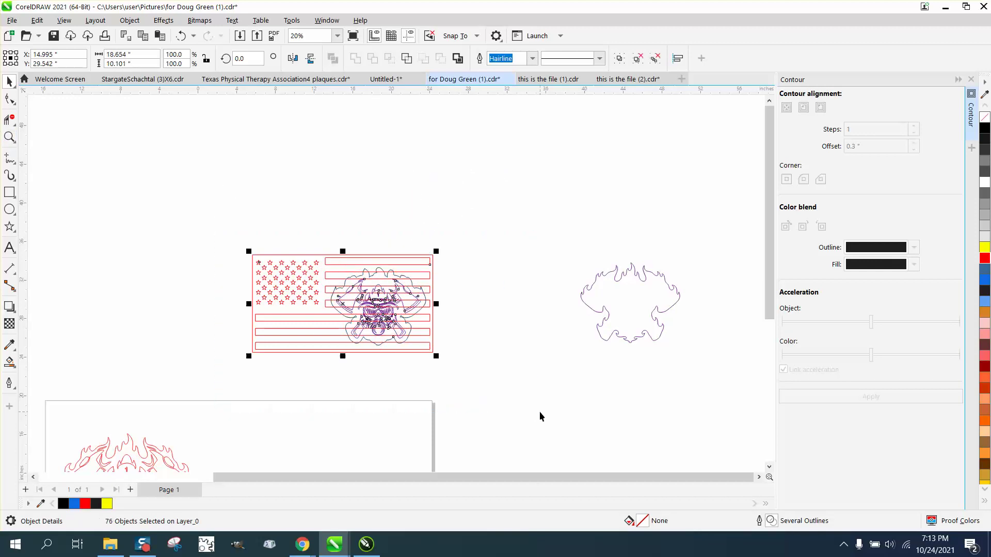
pyautogui.click(9, 138)
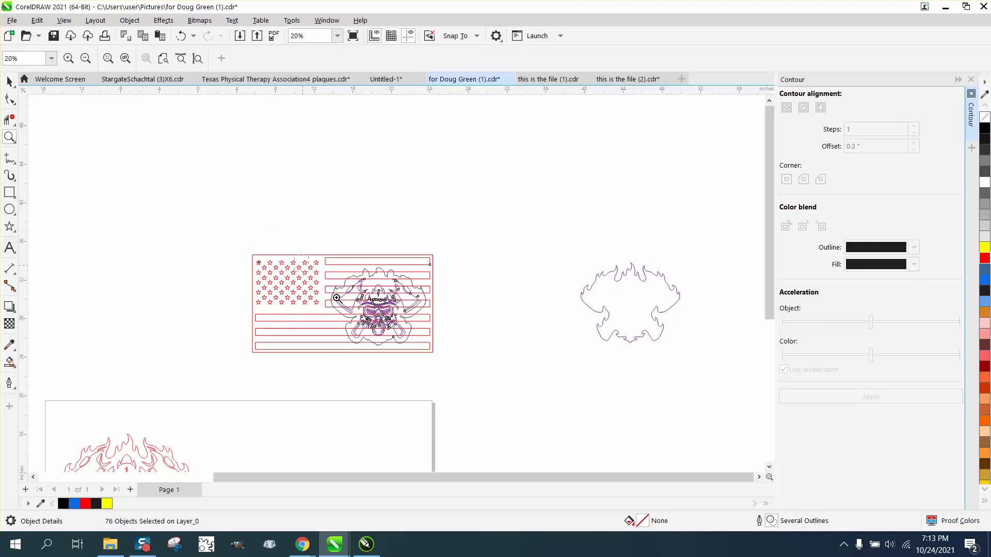
pyautogui.moveTo(338, 299); pyautogui.dragTo(557, 389)
pyautogui.click(11, 83)
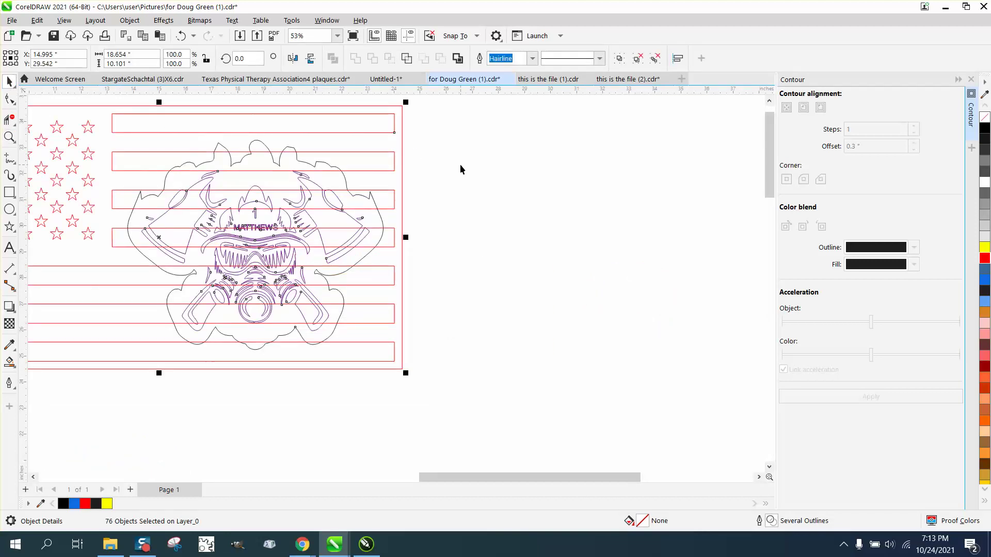
pyautogui.click(460, 164)
pyautogui.click(329, 207)
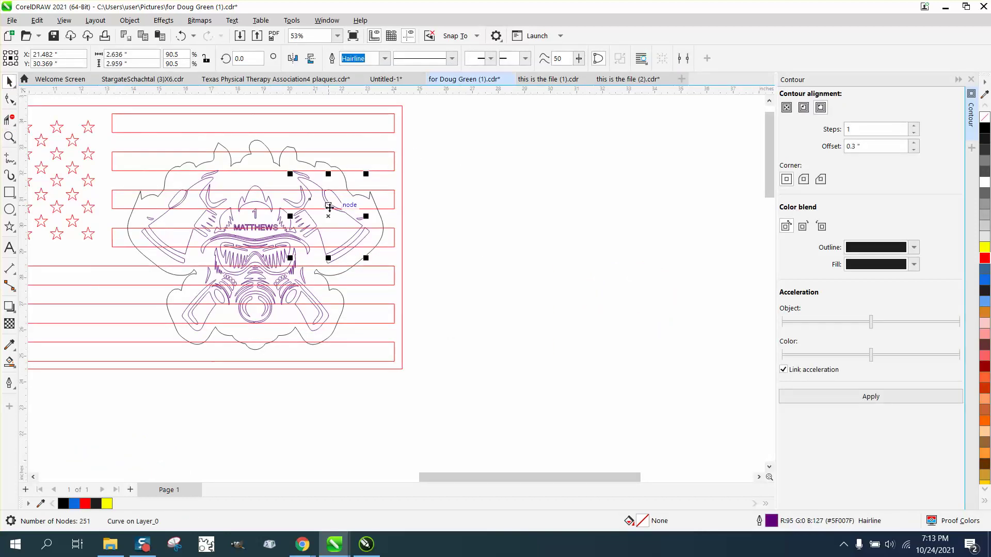
pyautogui.click(419, 218)
pyautogui.click(380, 219)
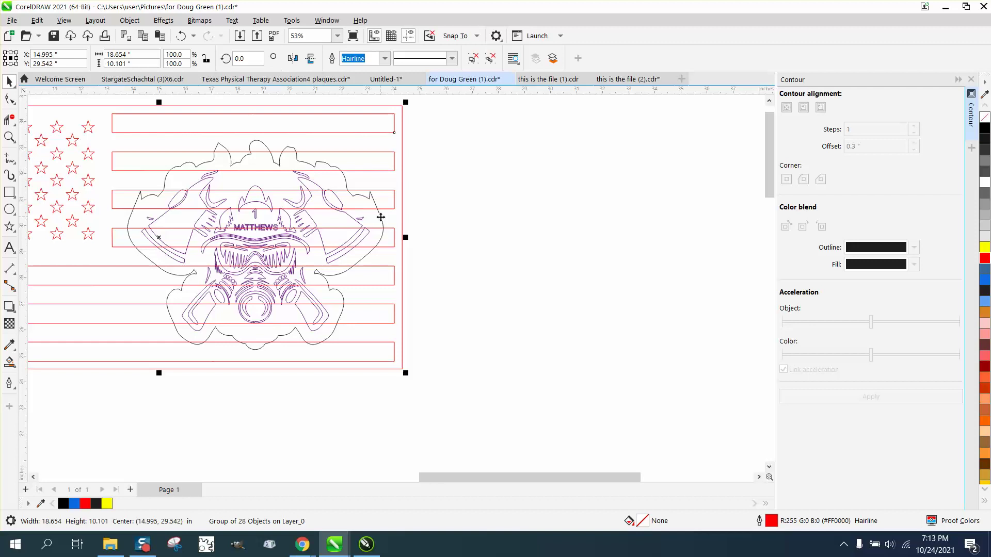
# Step: Move the flag 12 inches up and the contour 12 inches right, leaving the emblem pieces on their own
pyautogui.click(415, 221)
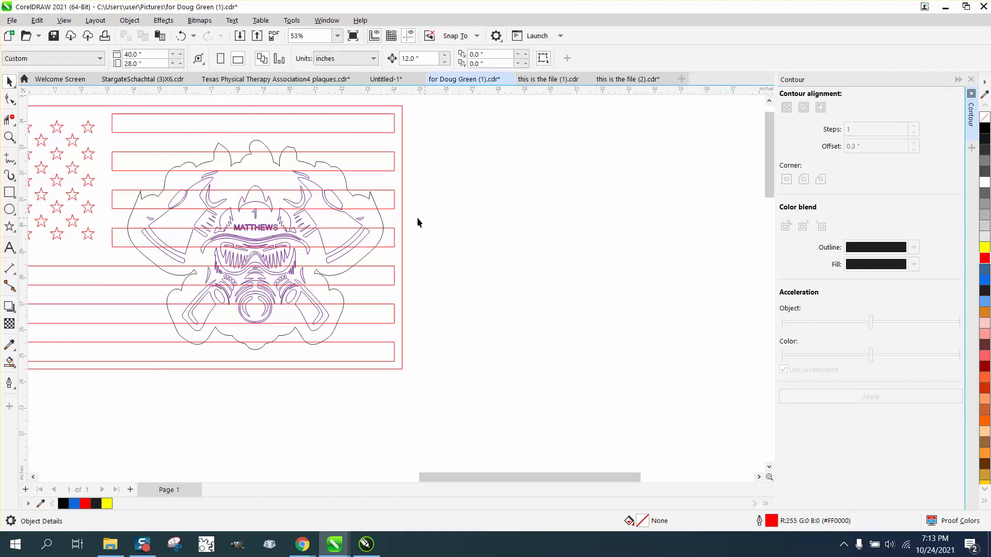
pyautogui.click(381, 218)
pyautogui.press('Delete')
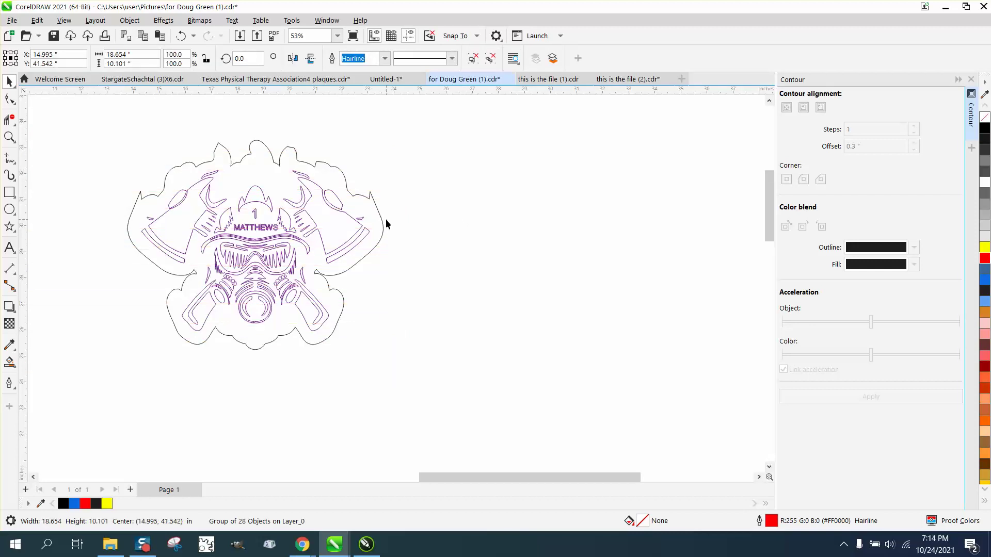
pyautogui.click(381, 219)
pyautogui.press('Right')
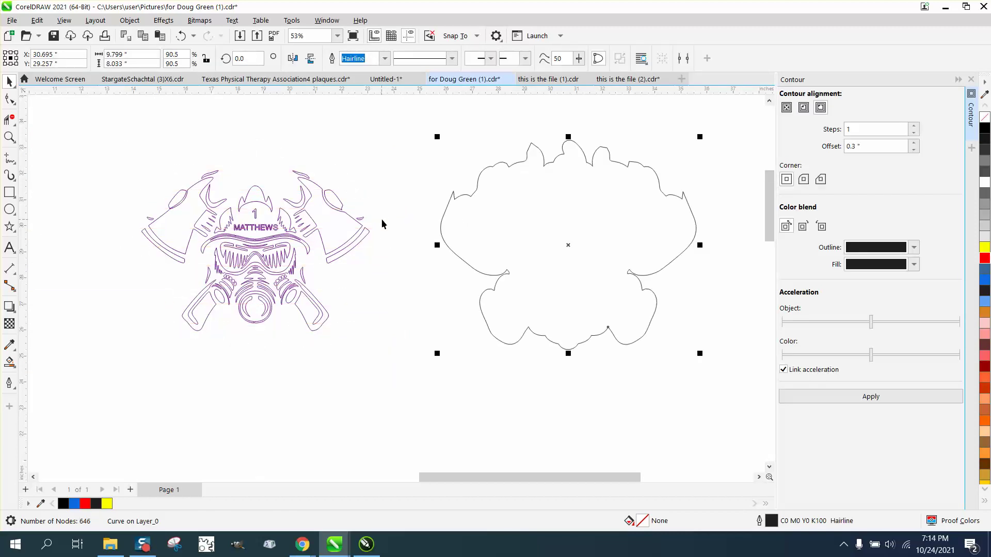
# Step: Group all the emblem pieces and move the group 12 inches right into the contour
pyautogui.scroll(-1, 401, 223)
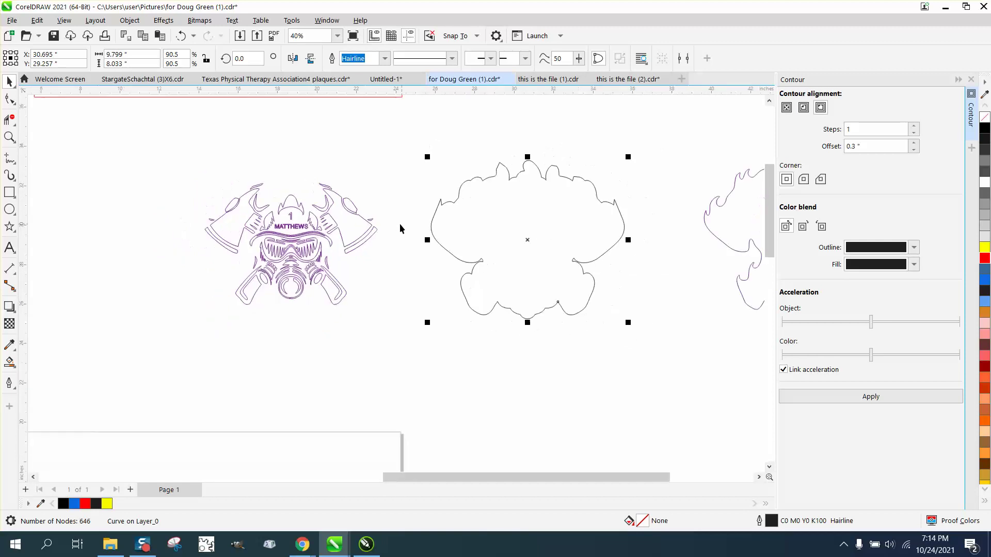
pyautogui.moveTo(203, 160); pyautogui.dragTo(453, 342)
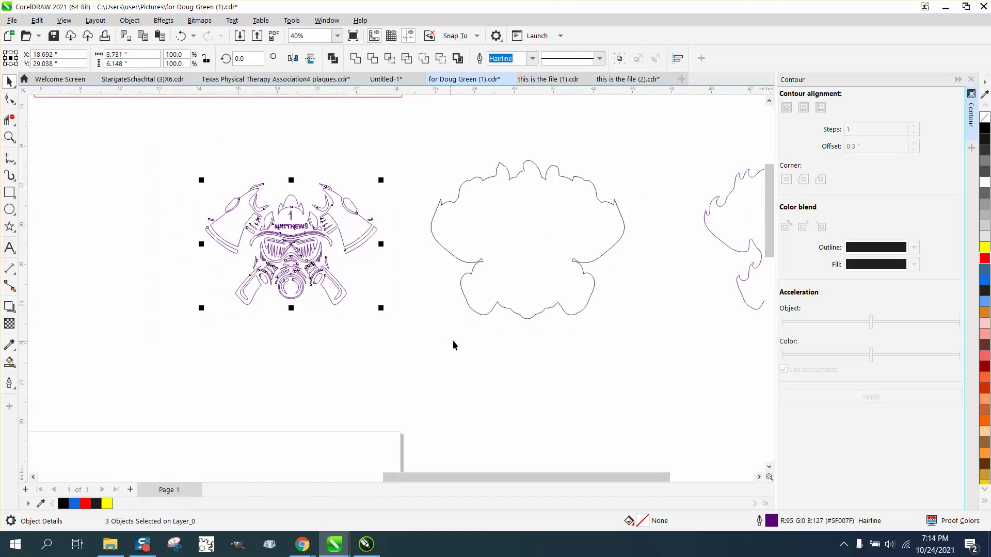
pyautogui.hotkey('ctrl', 'g')
pyautogui.press('Right')
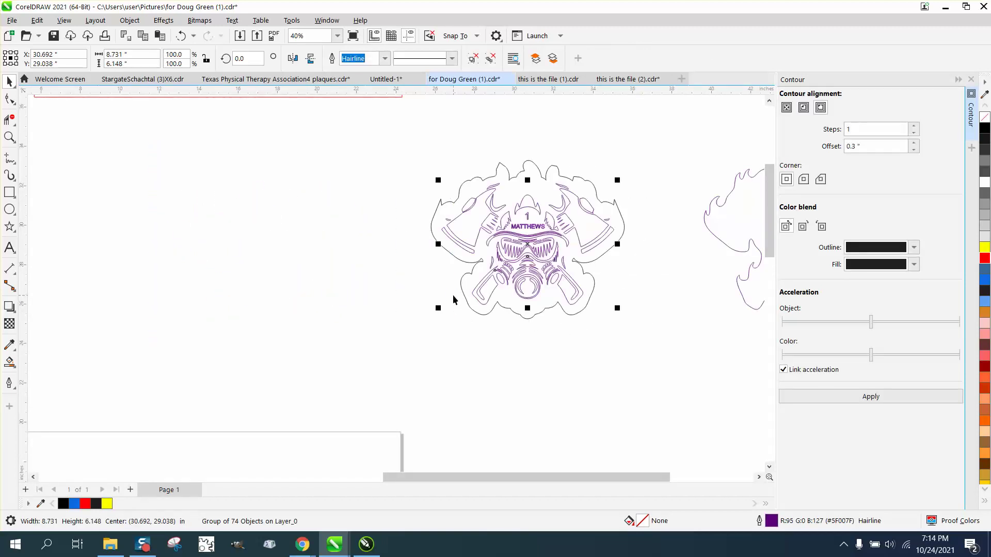
# Step: Move the flag 12 inches down and place the contour alone on its stripes, 12 inches left of the emblem
pyautogui.scroll(-1, 453, 293)
pyautogui.click(379, 163)
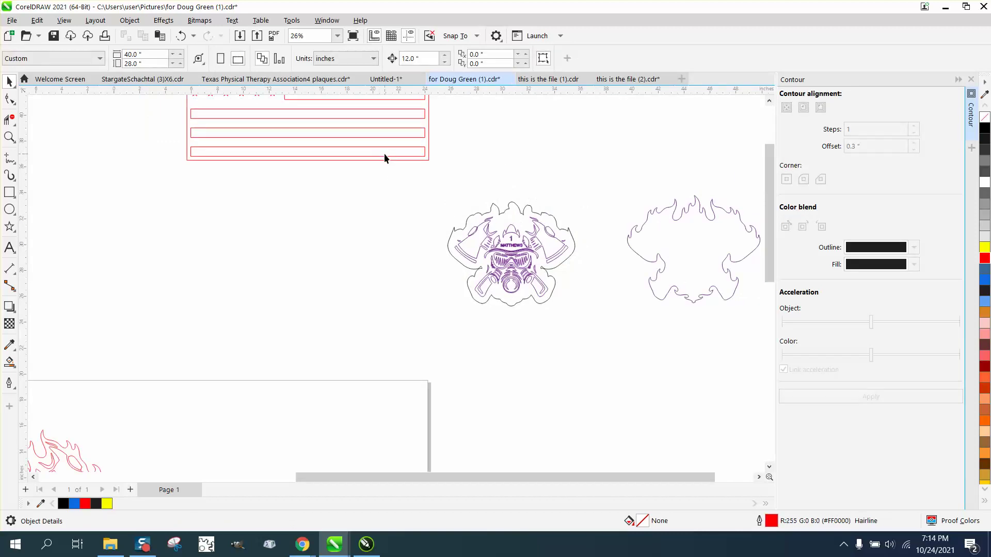
pyautogui.click(355, 115)
pyautogui.press('Down')
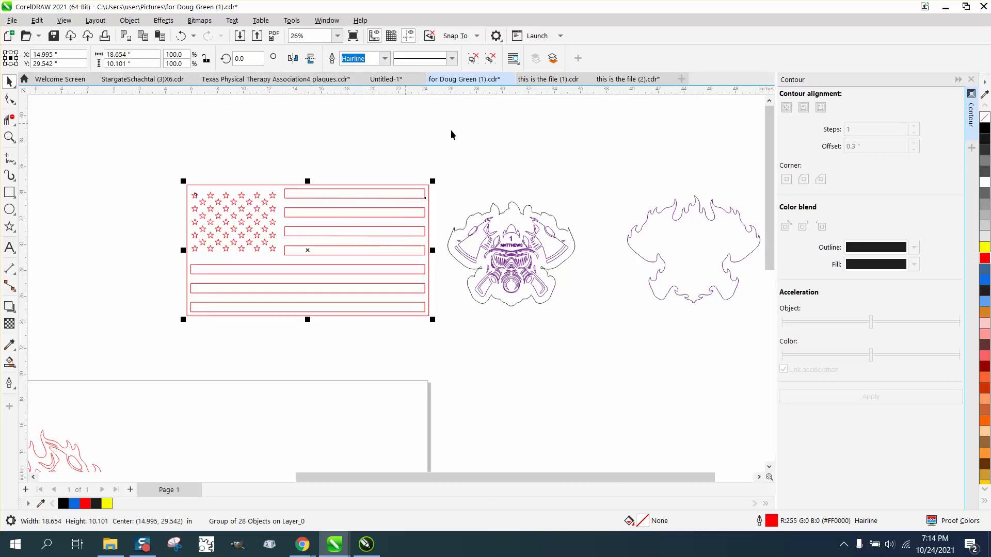
pyautogui.click(557, 223)
pyautogui.press('Left')
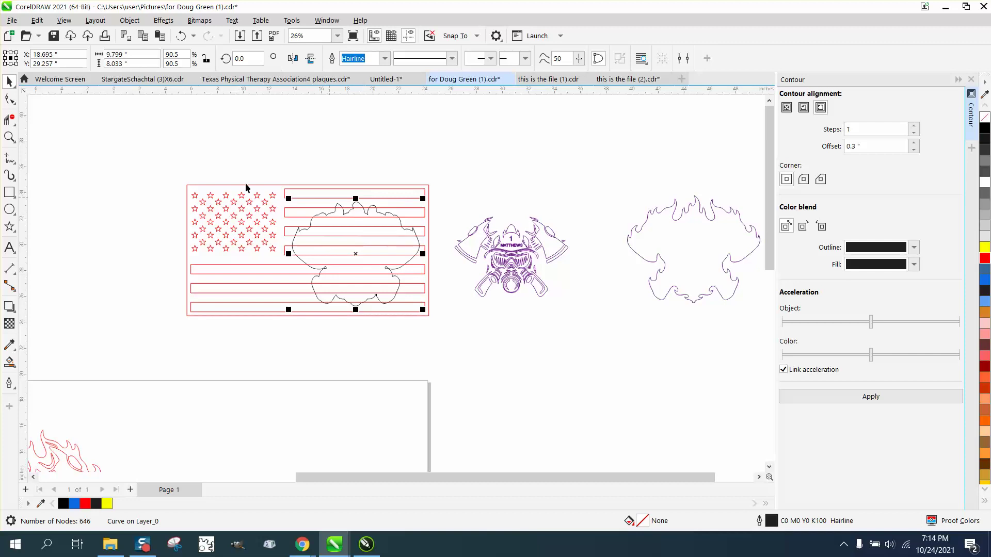
# Step: Delete all stripe line segments inside the contour with the Virtual Segment Delete tool
pyautogui.click(9, 138)
pyautogui.moveTo(212, 169); pyautogui.dragTo(555, 358)
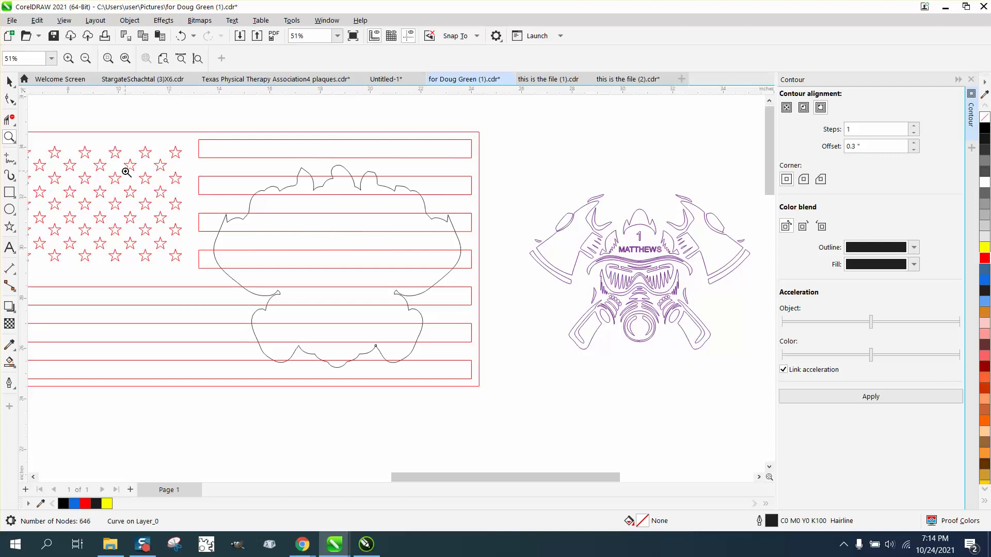
pyautogui.click(10, 120)
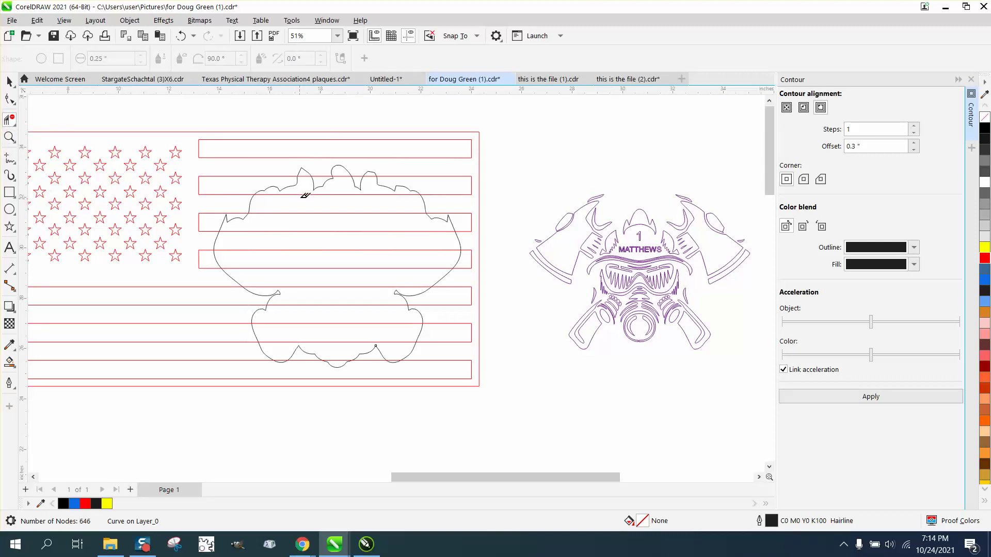
pyautogui.moveTo(305, 190); pyautogui.dragTo(324, 325)
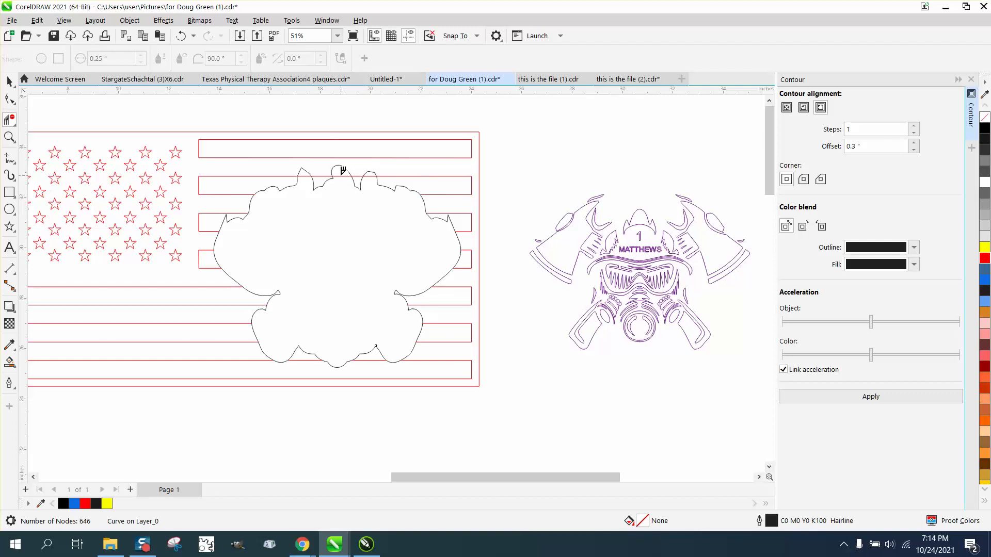
pyautogui.moveTo(343, 170); pyautogui.dragTo(347, 173)
# Step: Try the emblem group inside the contour by moving it 12 inches left, and undo the move
pyautogui.click(11, 81)
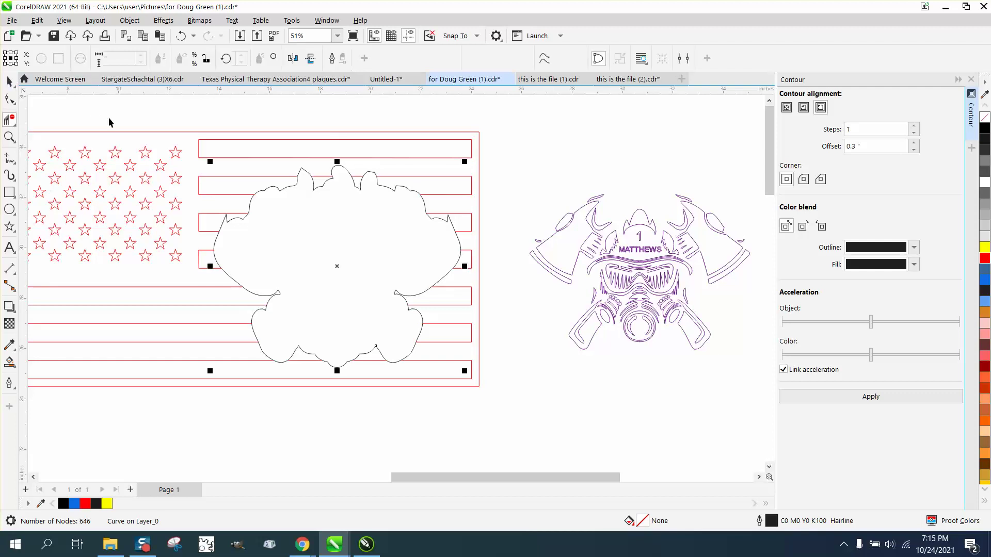
pyautogui.moveTo(516, 175); pyautogui.dragTo(755, 378)
pyautogui.press('c')
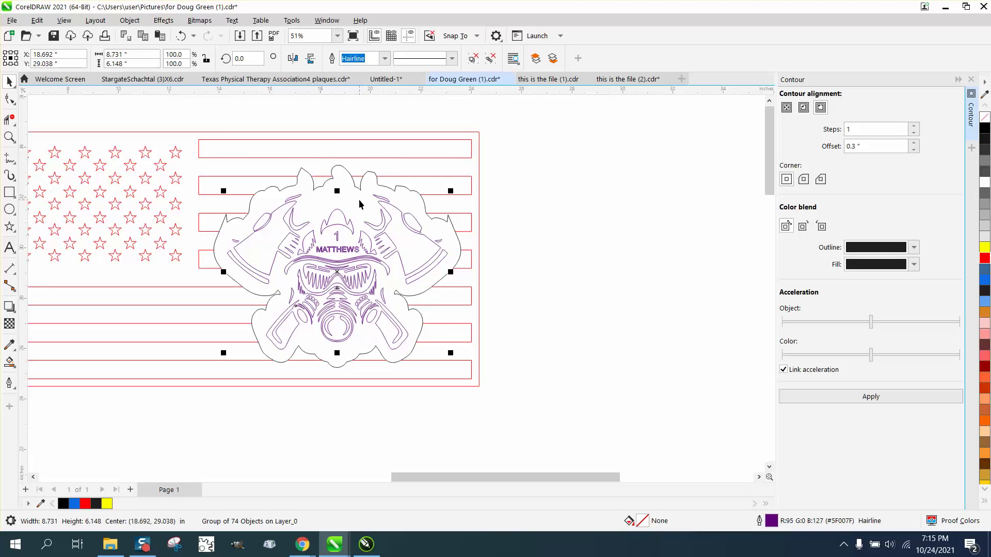
pyautogui.hotkey('ctrl', 'z')
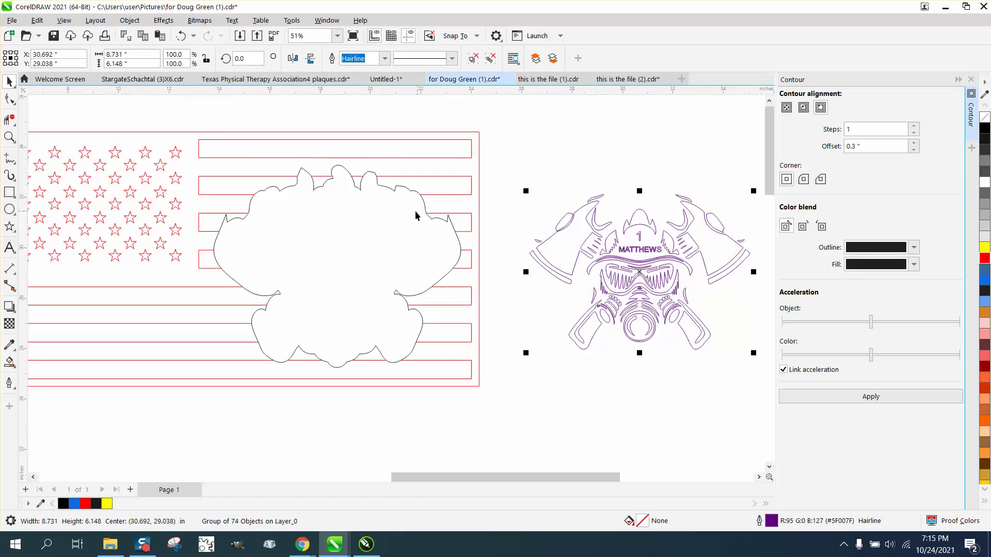
# Step: Delete the contour's three upper peaks where they rise above the second stripe's top edge, using Virtual Segment Delete
pyautogui.scroll(-1, 478, 208)
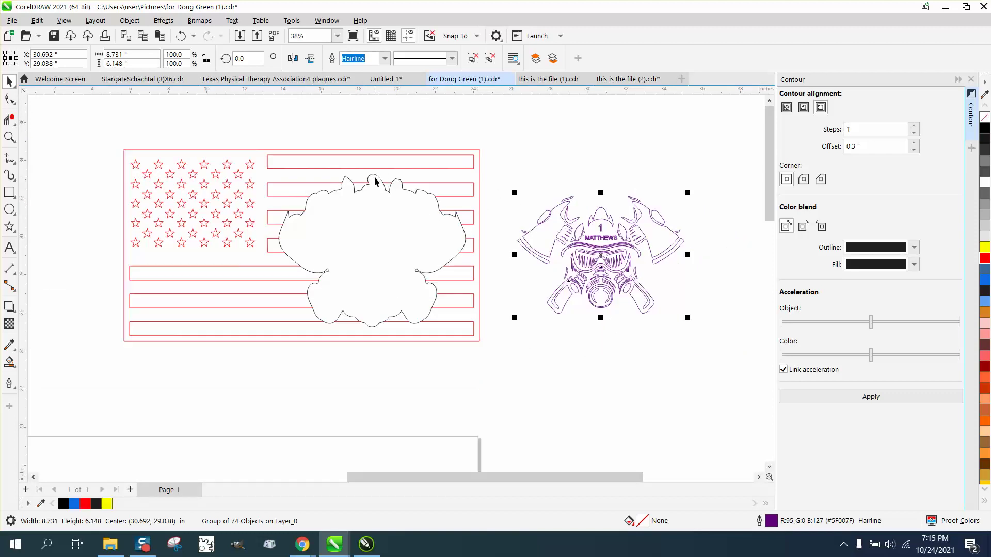
pyautogui.click(10, 137)
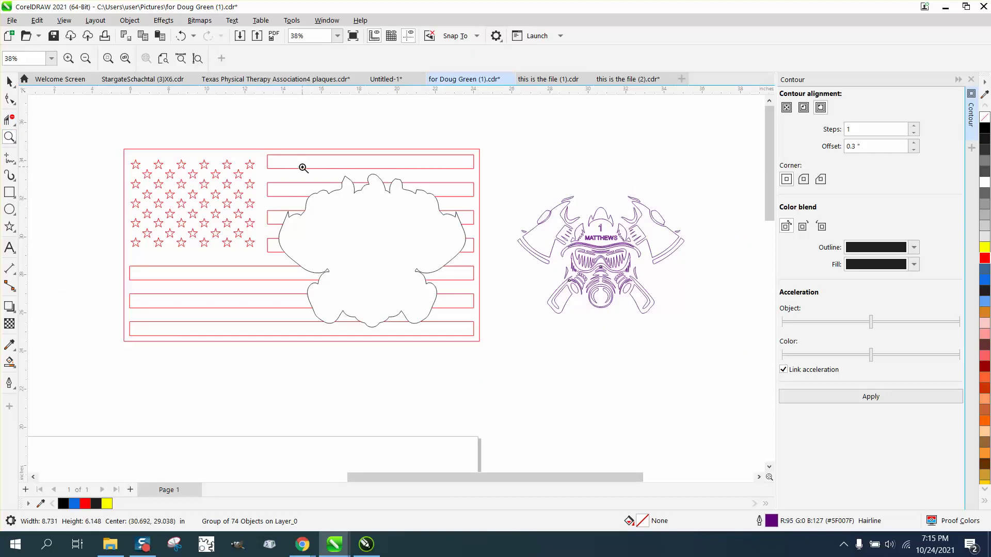
pyautogui.click(480, 238)
pyautogui.scroll(-2, 401, 210)
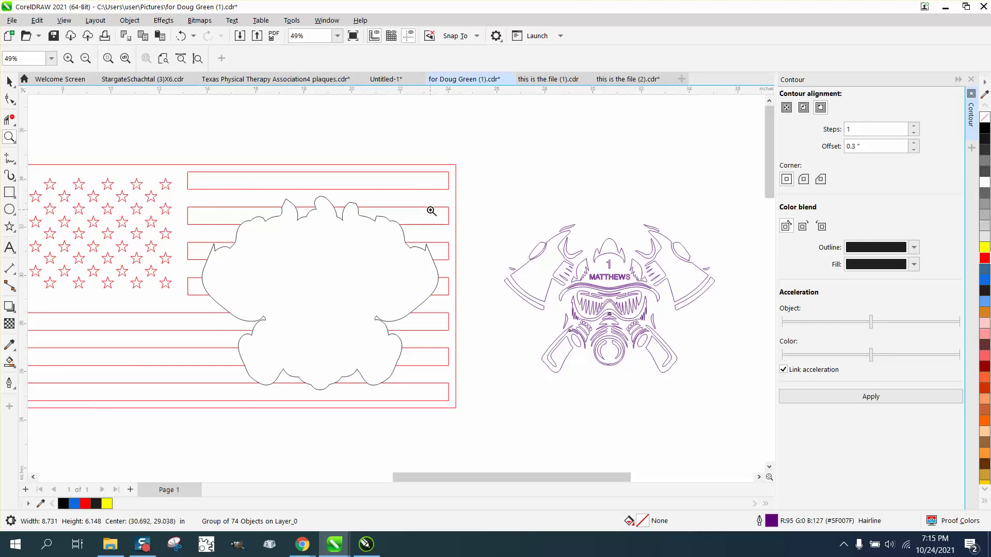
pyautogui.scroll(-1, 431, 211)
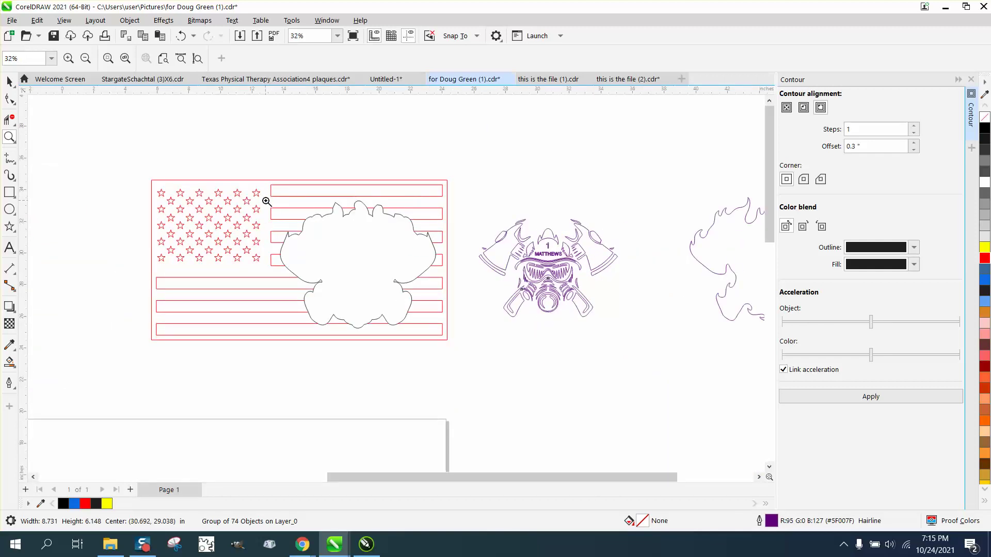
pyautogui.click(9, 120)
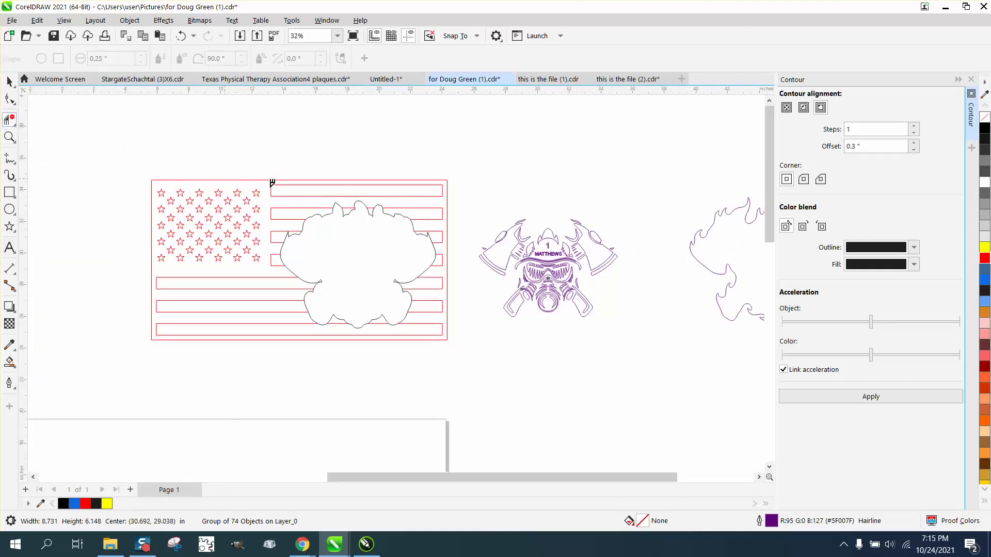
pyautogui.click(360, 201)
# Step: Delete the three lower contour curves that dip into the bottom stripe with Virtual Segment Delete
pyautogui.click(9, 137)
pyautogui.moveTo(269, 240); pyautogui.dragTo(491, 354)
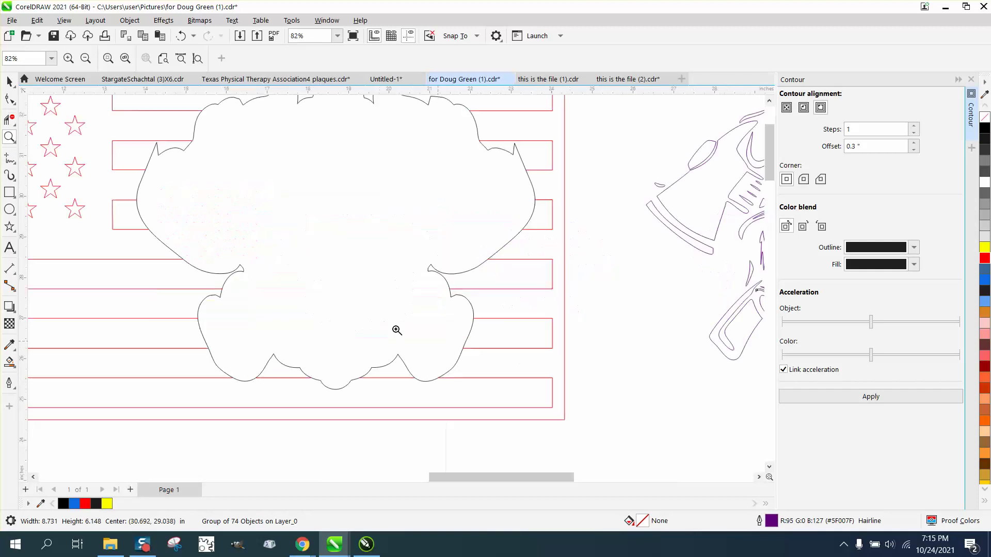
pyautogui.click(6, 122)
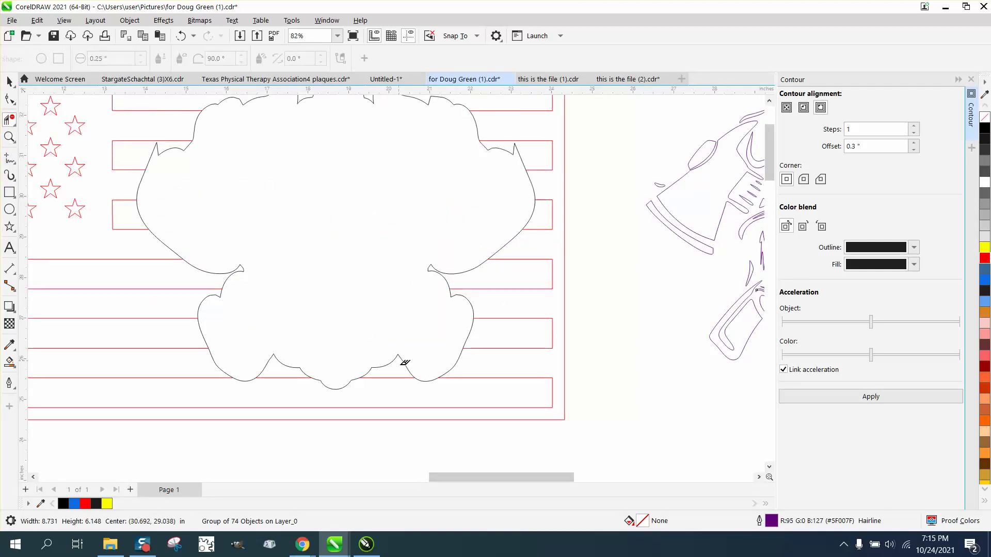
pyautogui.moveTo(427, 377); pyautogui.dragTo(442, 383)
pyautogui.moveTo(344, 383); pyautogui.dragTo(347, 385)
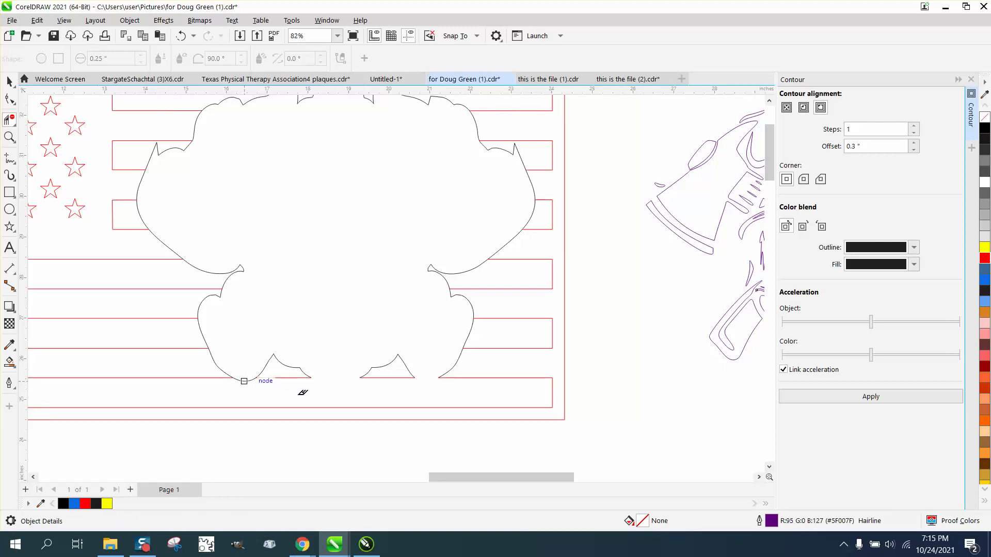
pyautogui.click(246, 380)
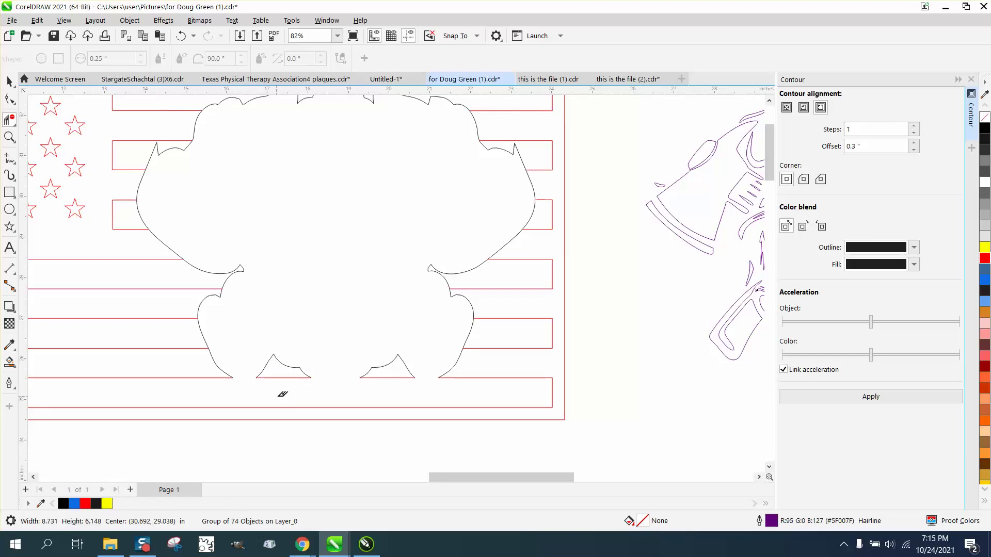
# Step: Test the flag's background with a black, no-outline Smart Fill and undo the fill
pyautogui.scroll(-2, 364, 394)
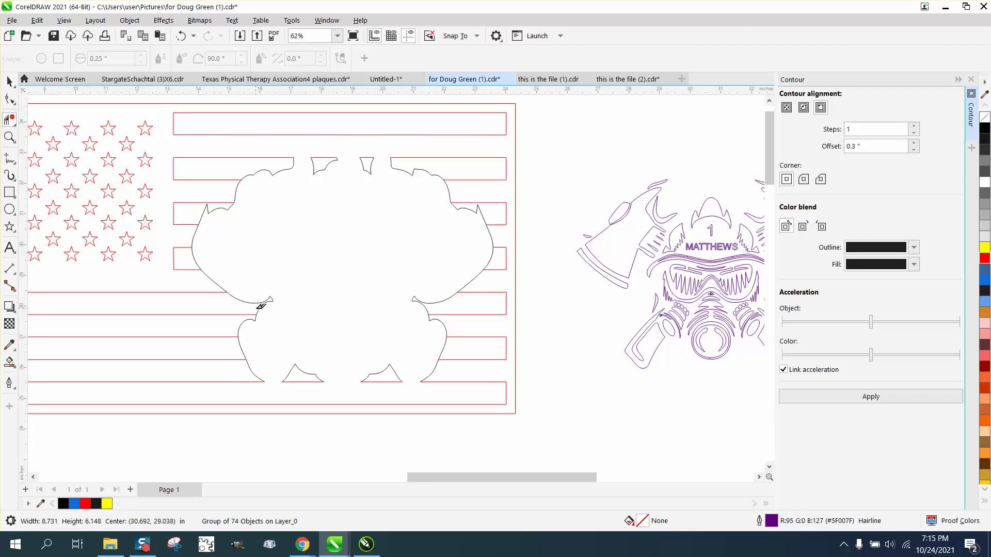
pyautogui.scroll(-5, 261, 306)
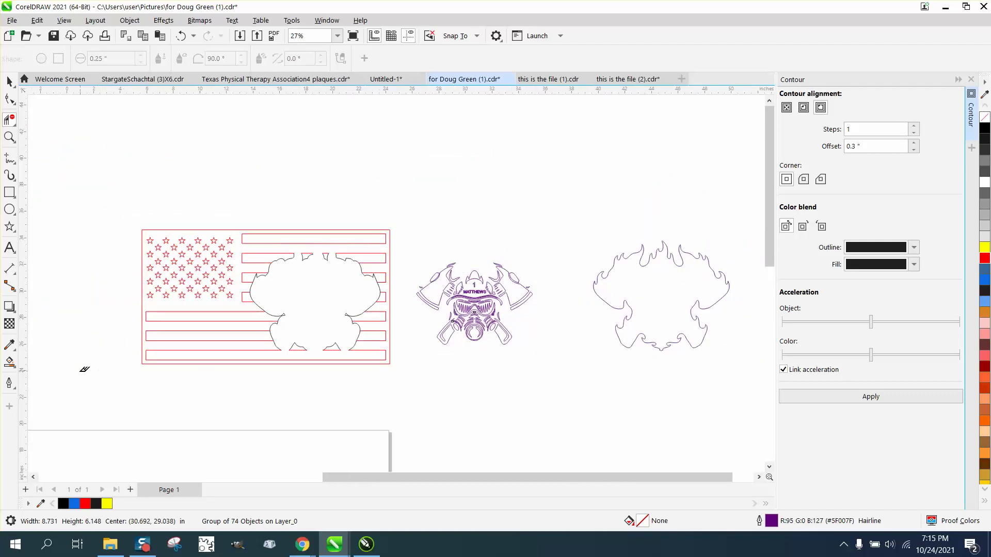
pyautogui.click(10, 362)
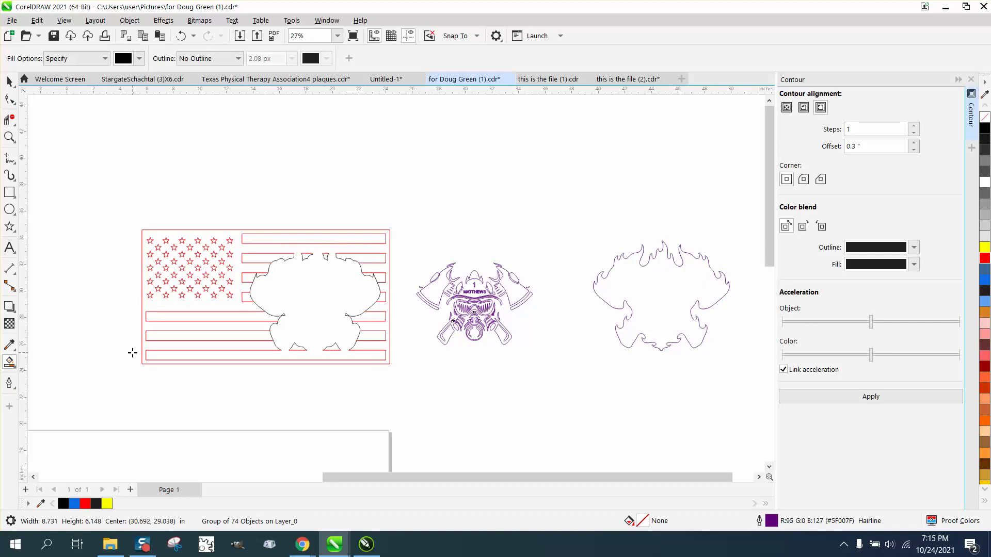
pyautogui.click(149, 349)
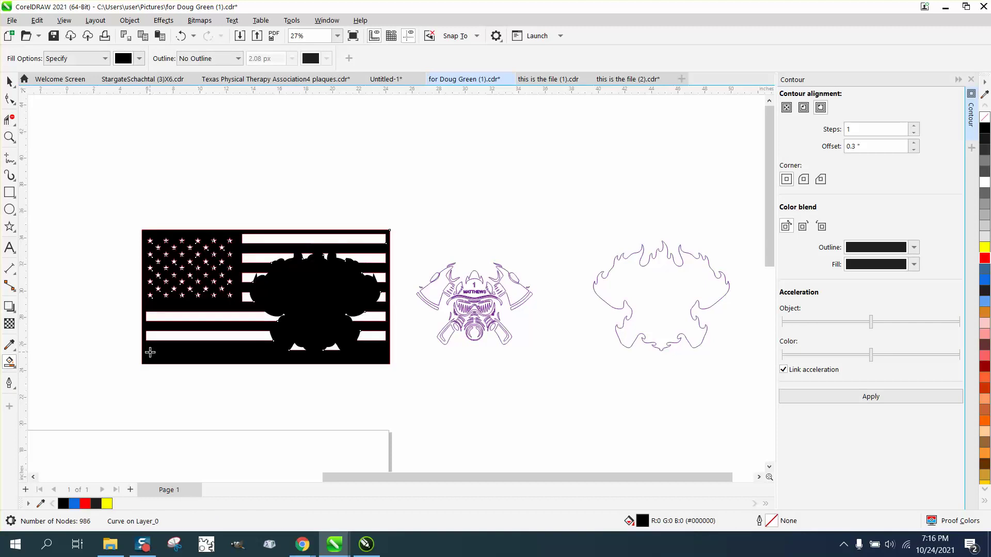
pyautogui.click(181, 36)
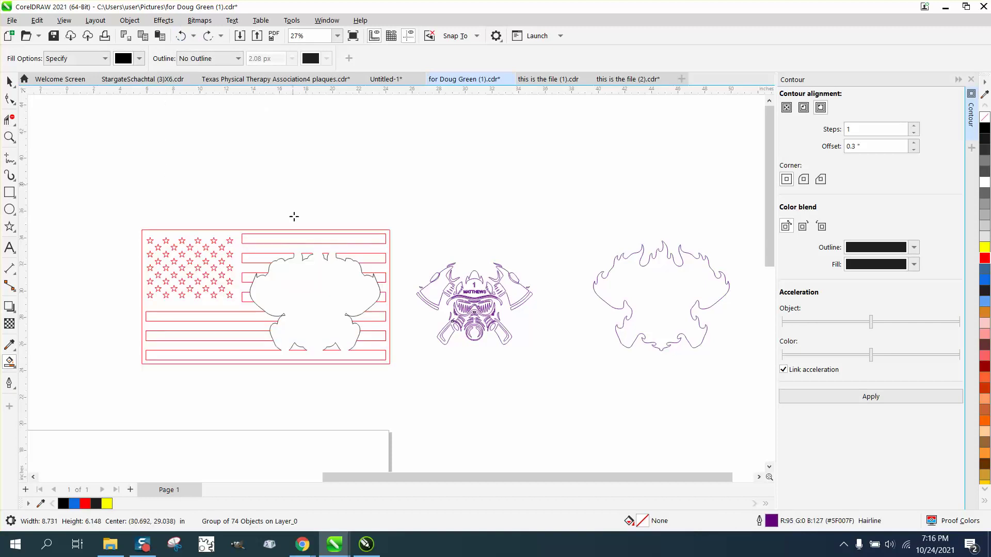
# Step: Inspect the trimmed contour up close, Smart Fill the flag's background black once more, and undo that fill
pyautogui.click(9, 137)
pyautogui.moveTo(197, 225); pyautogui.dragTo(414, 336)
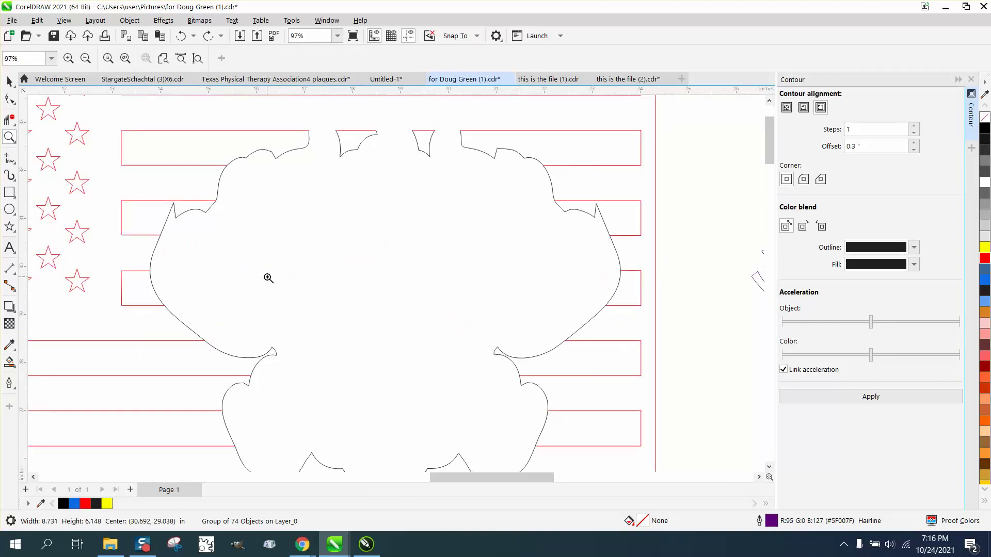
pyautogui.scroll(-2, 199, 277)
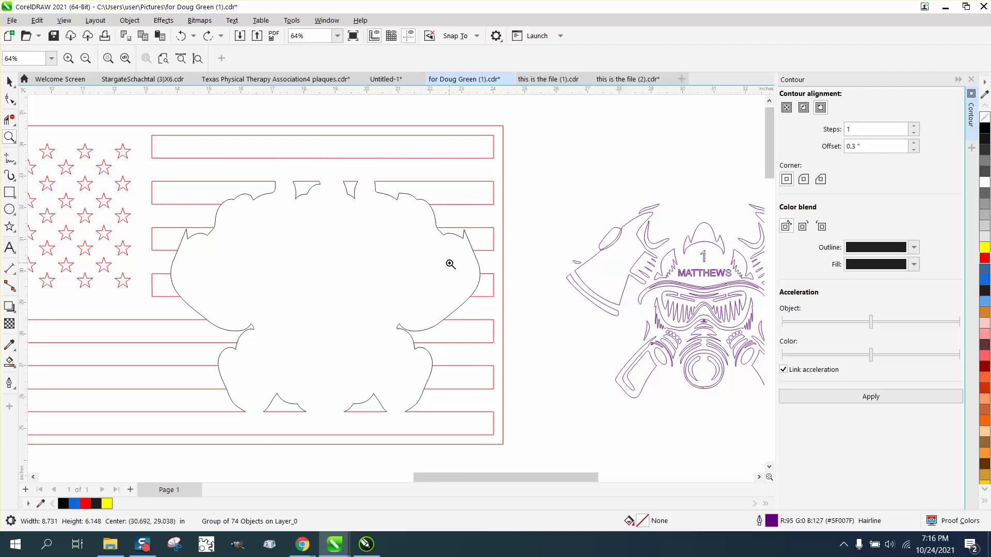
pyautogui.scroll(-1, 447, 262)
pyautogui.click(9, 362)
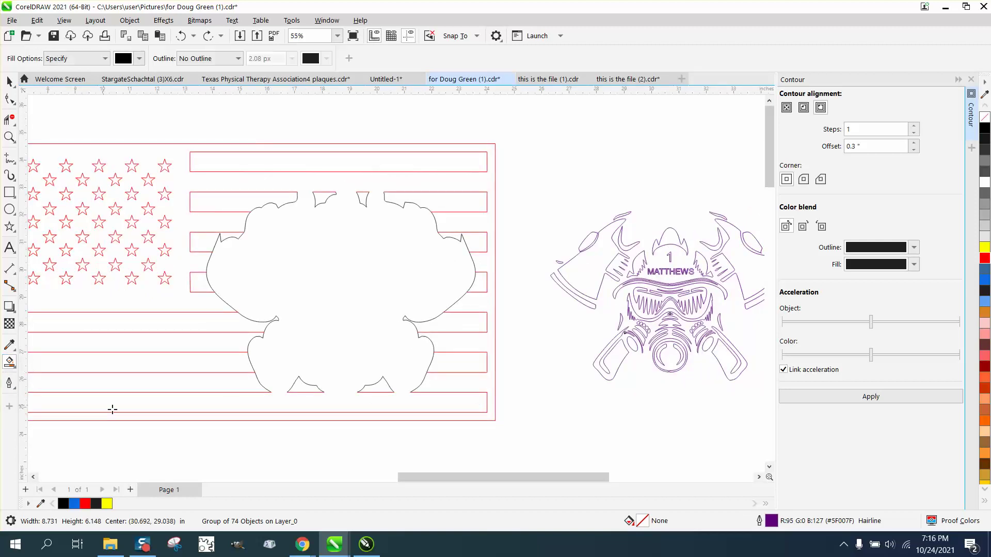
pyautogui.click(128, 416)
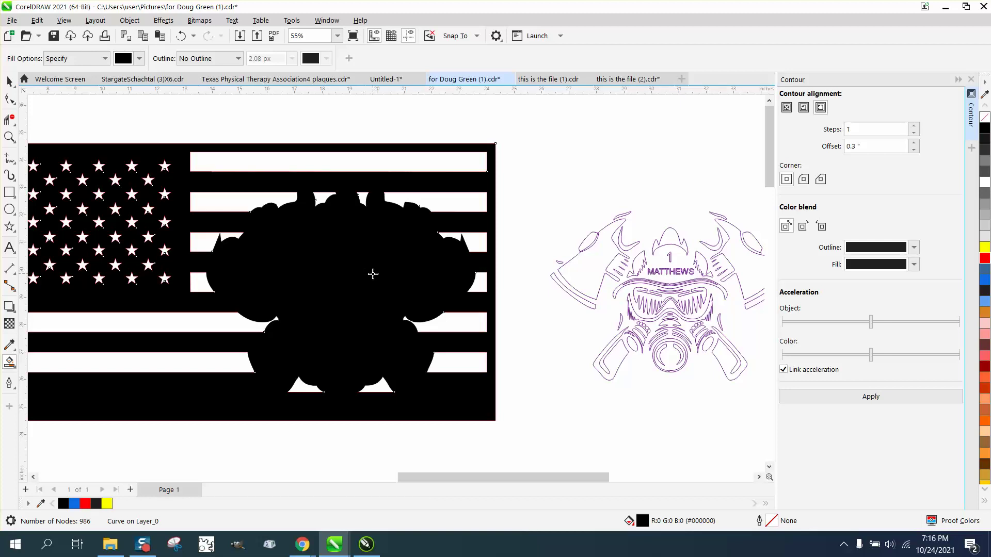
pyautogui.click(9, 81)
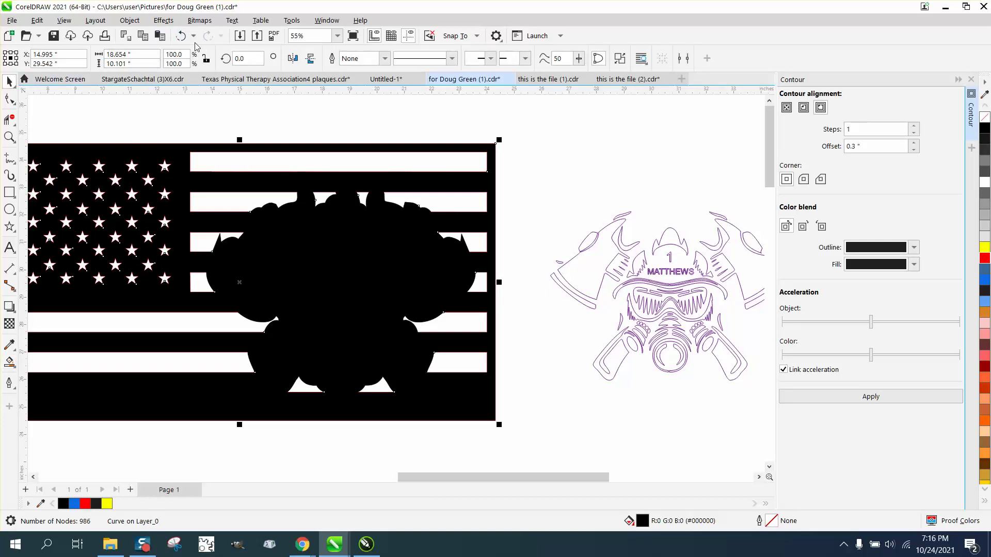
pyautogui.click(180, 36)
pyautogui.scroll(-1, 519, 256)
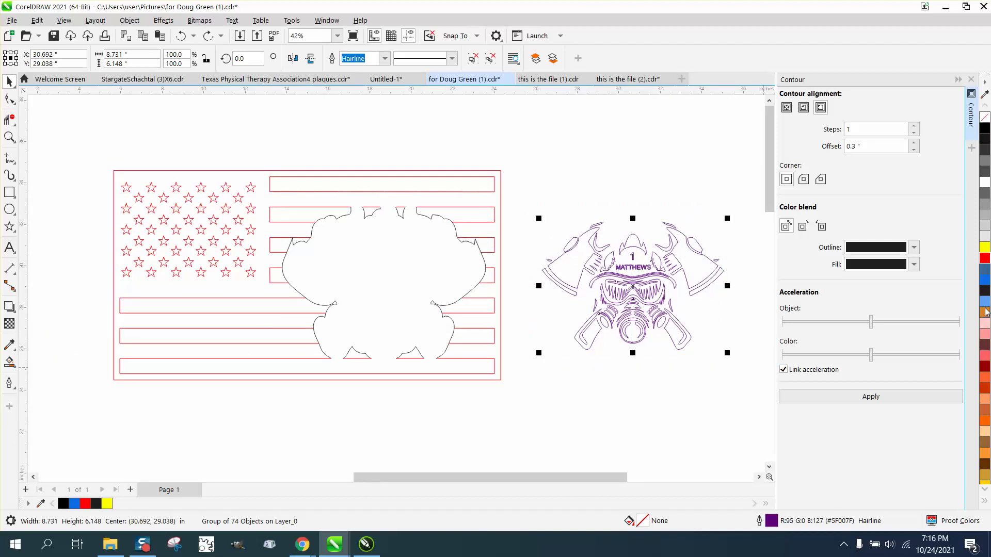
# Step: Give the firefighter emblem group a red outline and move it 12 inches left into the contour on the flag
pyautogui.rightClick(984, 258)
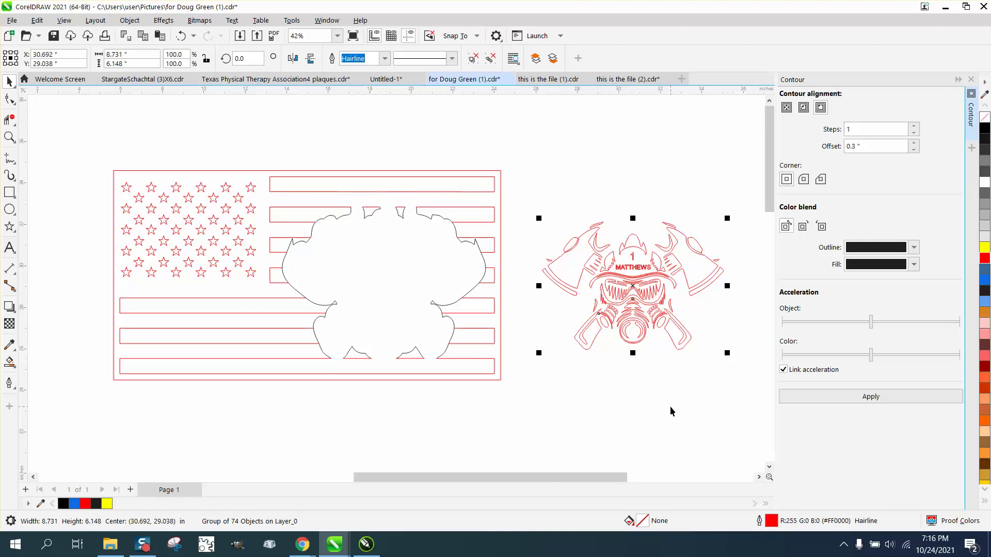
pyautogui.press('Left')
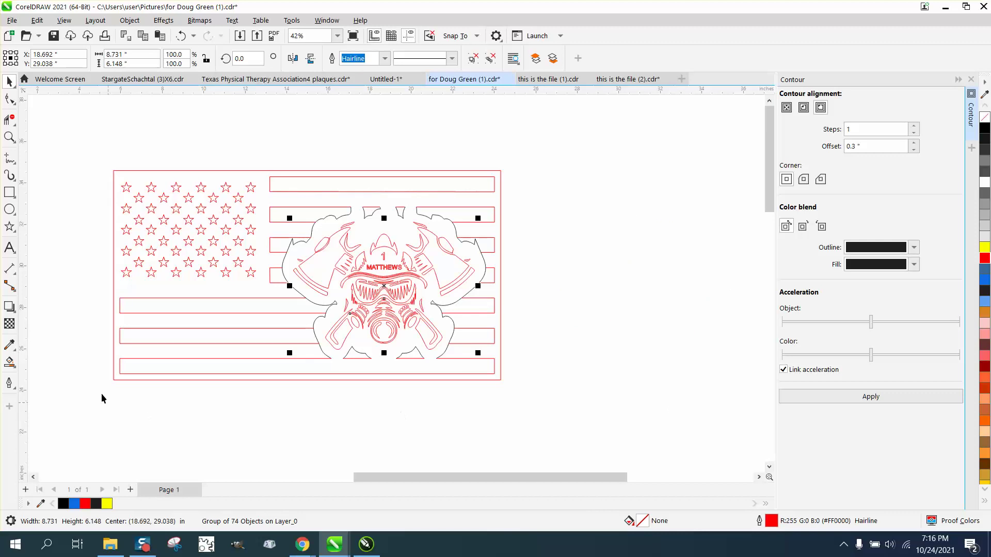
# Step: Test the flag's background with a black, no-outline Smart Fill and inspect the helmet lettering and mask up close
pyautogui.click(9, 362)
pyautogui.click(131, 350)
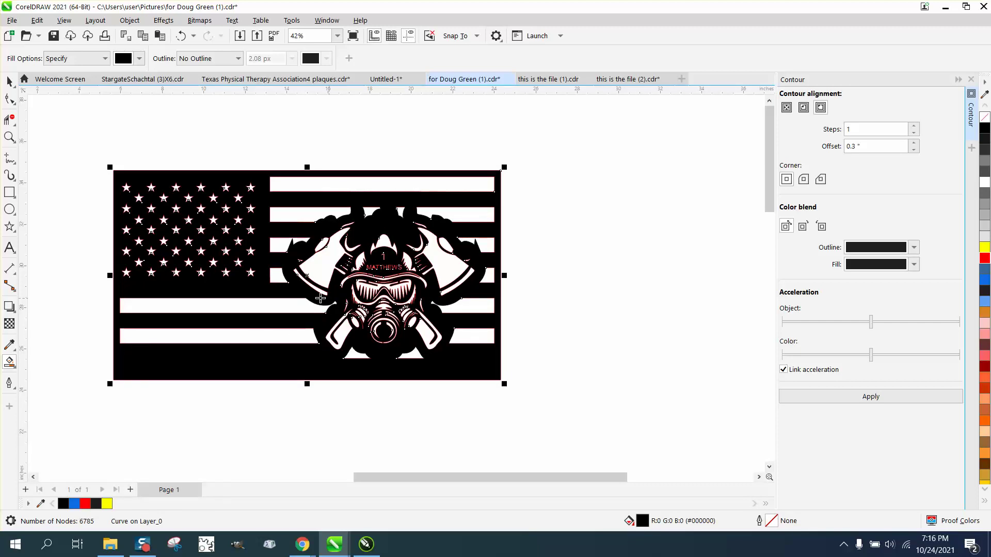
pyautogui.click(16, 97)
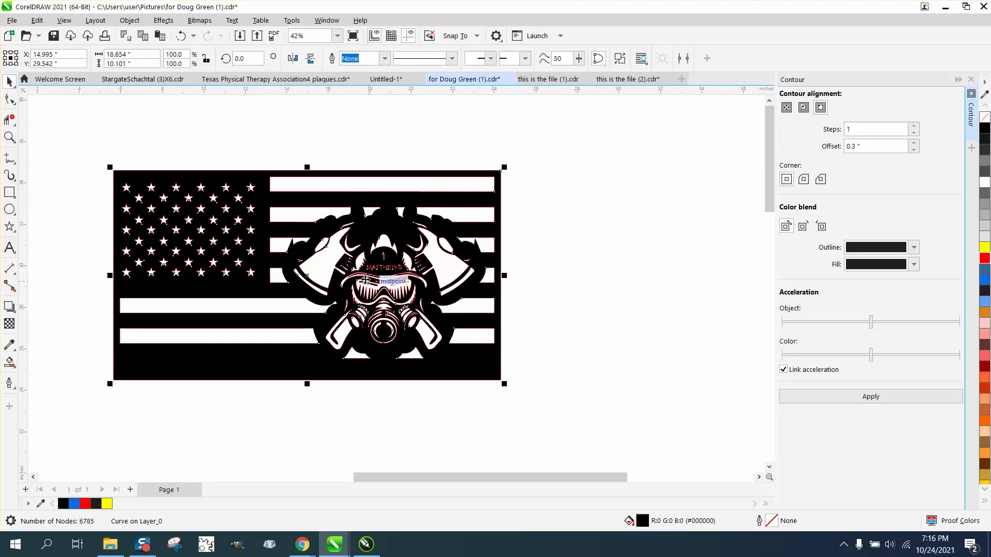
pyautogui.click(9, 137)
pyautogui.moveTo(333, 252); pyautogui.dragTo(435, 306)
pyautogui.scroll(-1, 435, 305)
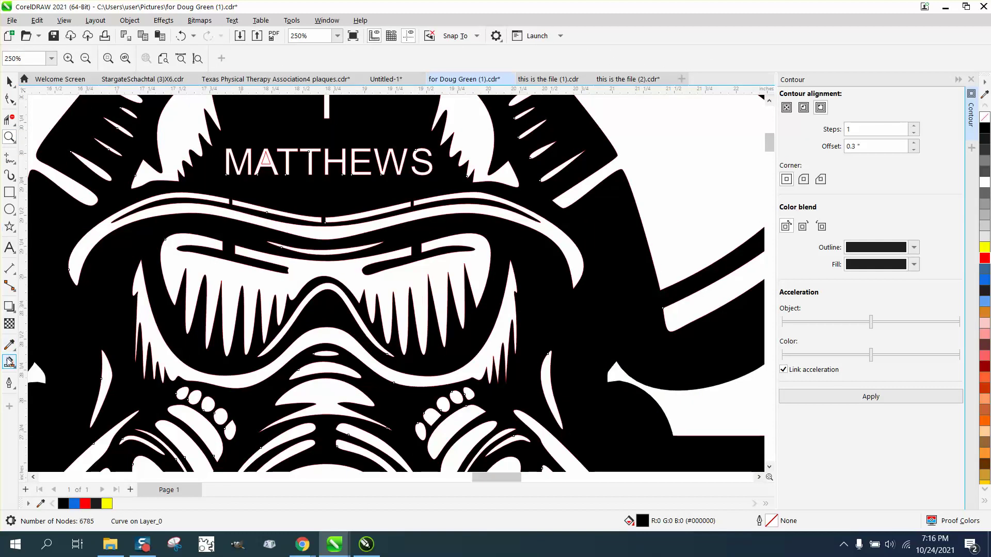
# Step: Smart Fill the inside of the first letter A in the helmet's name black, and undo that fill and the background fill
pyautogui.click(9, 362)
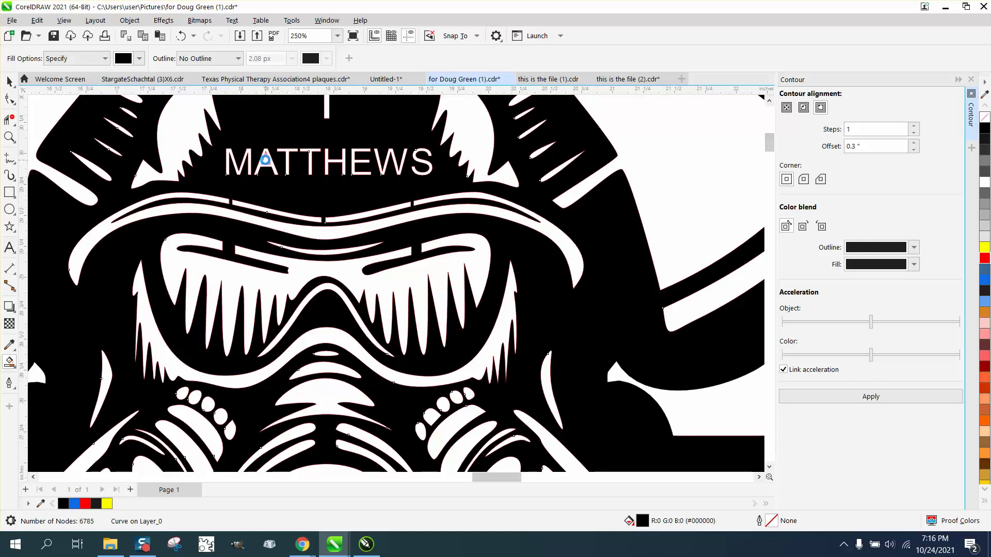
pyautogui.click(264, 160)
pyautogui.scroll(-6, 367, 267)
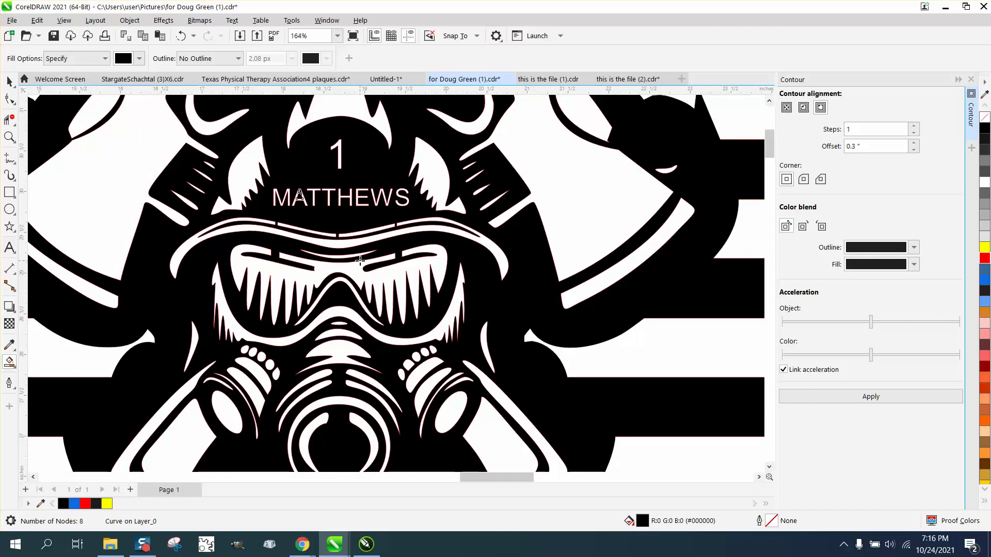
pyautogui.scroll(-2, 359, 261)
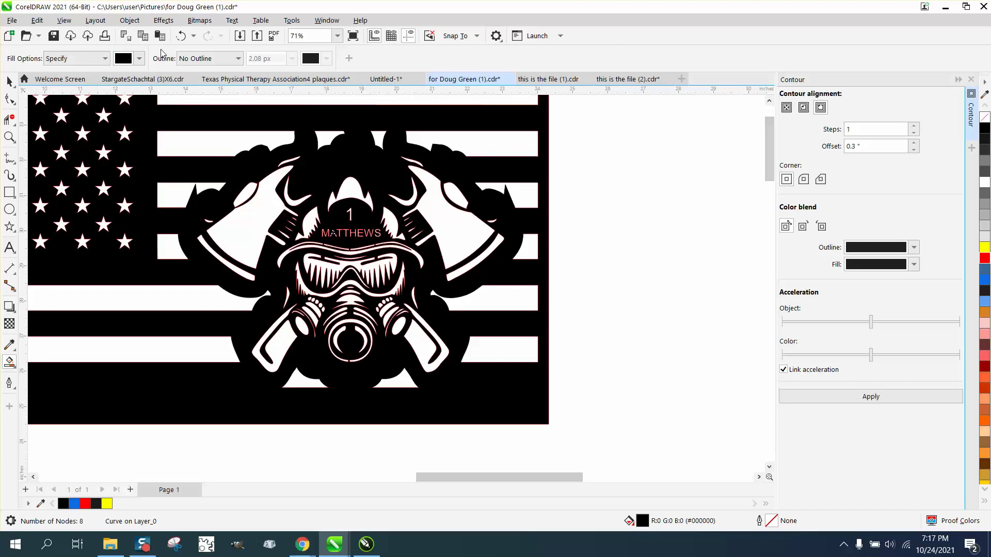
pyautogui.click(179, 38)
pyautogui.click(179, 39)
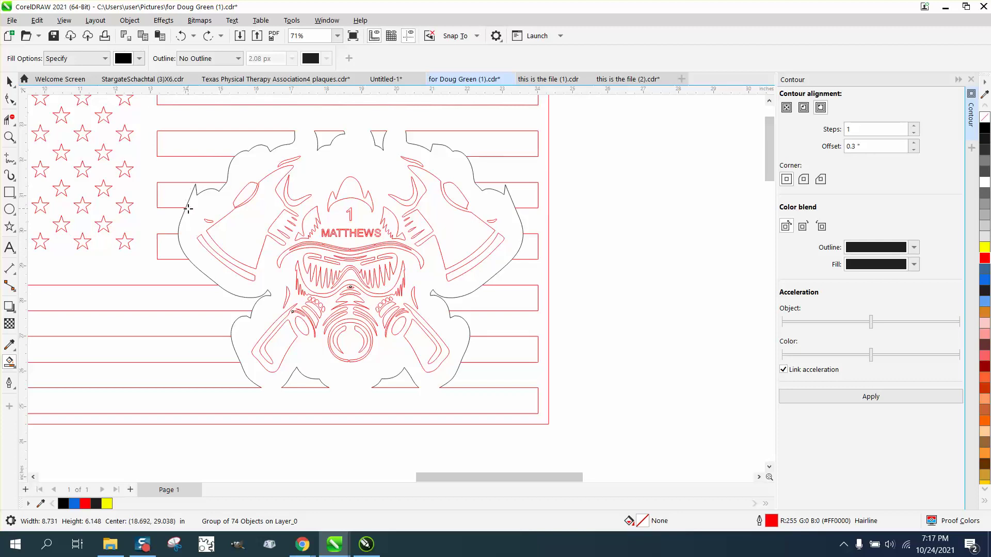
# Step: Try to delete the contour segments between the stripes on the emblem's left side with Virtual Segment Delete, undoing unwanted cuts
pyautogui.click(9, 120)
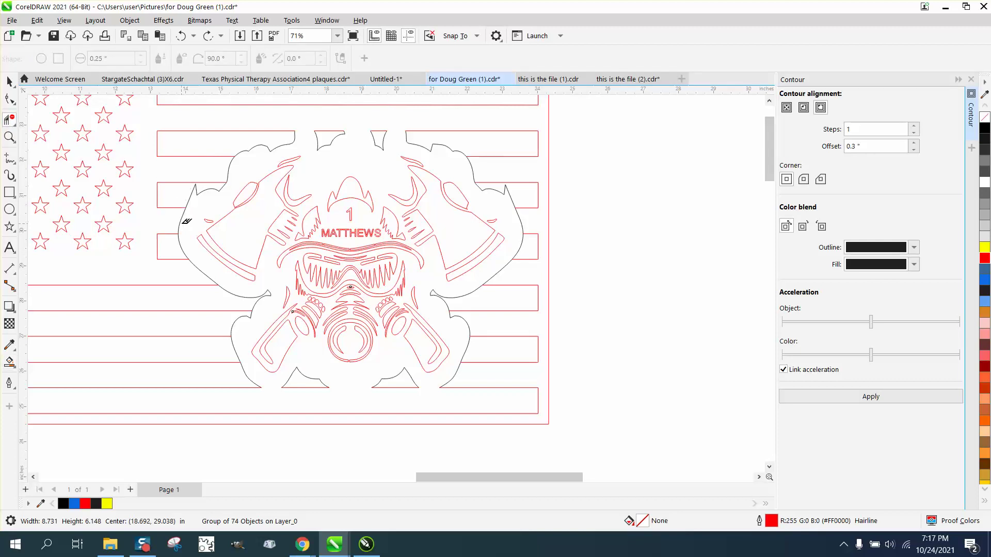
pyautogui.moveTo(183, 218); pyautogui.dragTo(206, 225)
pyautogui.moveTo(239, 316); pyautogui.dragTo(281, 386)
pyautogui.click(180, 35)
pyautogui.click(234, 342)
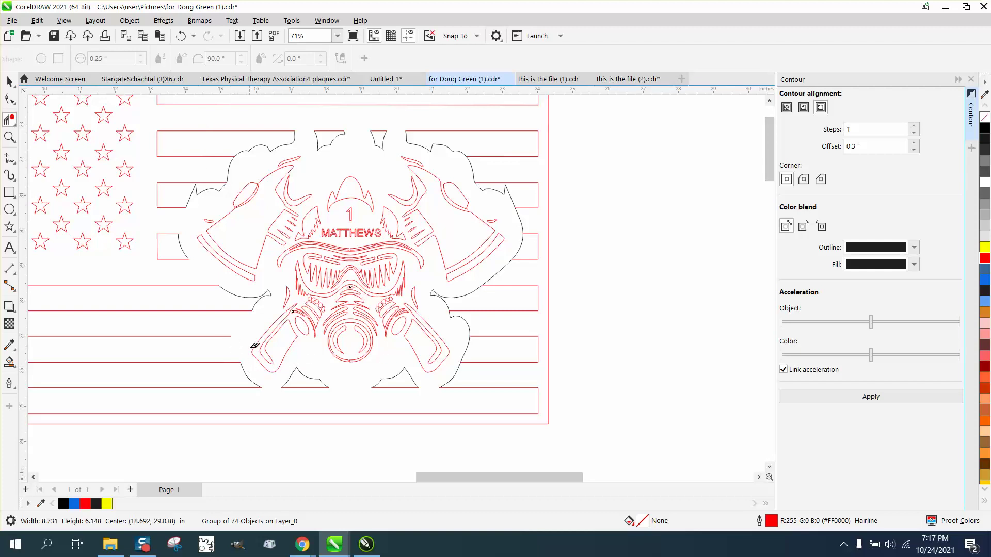
pyautogui.click(181, 36)
pyautogui.click(190, 38)
pyautogui.click(239, 290)
pyautogui.scroll(-4, 218, 292)
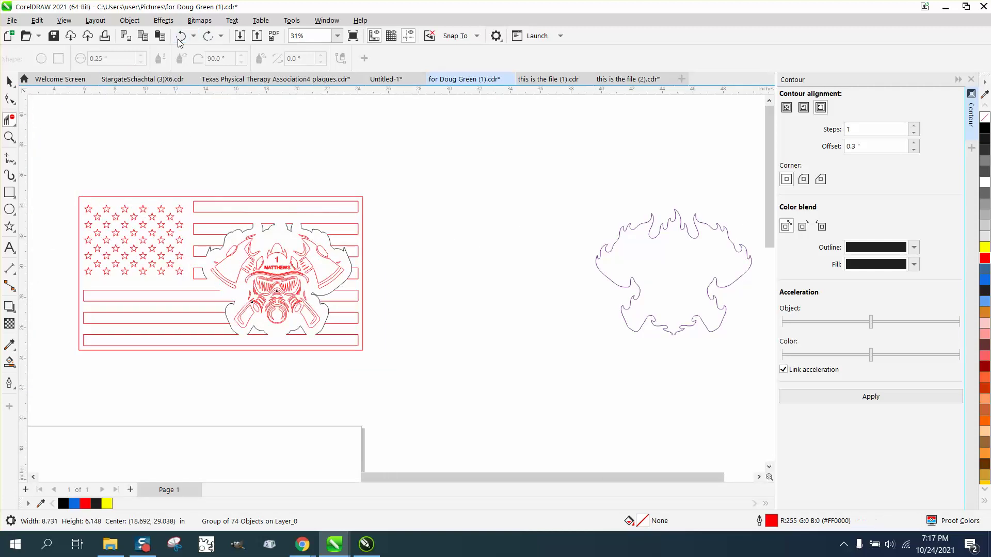
# Step: Inspect the cut contour, undo the remaining segment deletions, and keep the emblem placed on the flag
pyautogui.click(9, 136)
pyautogui.moveTo(212, 294); pyautogui.dragTo(435, 383)
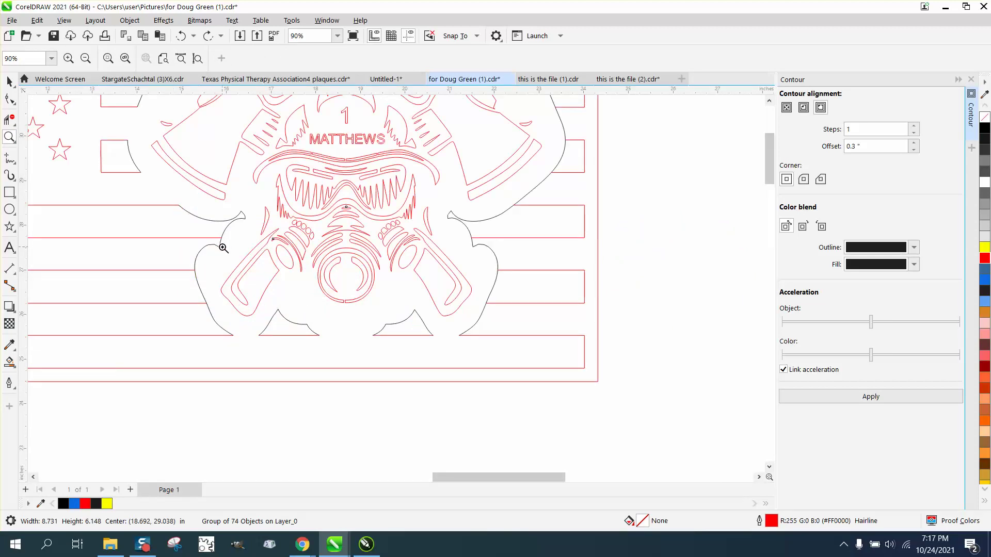
pyautogui.scroll(-4, 223, 248)
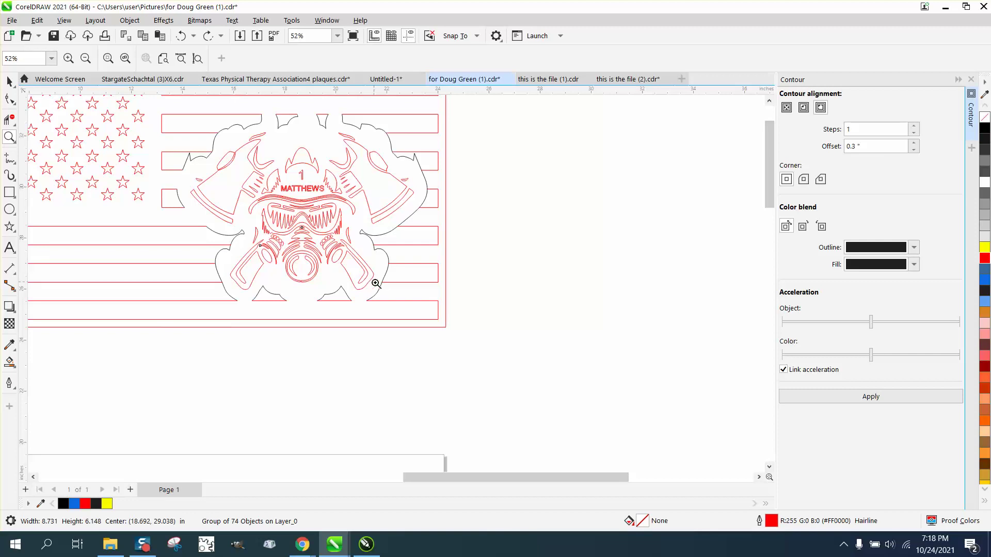
pyautogui.scroll(-1, 376, 278)
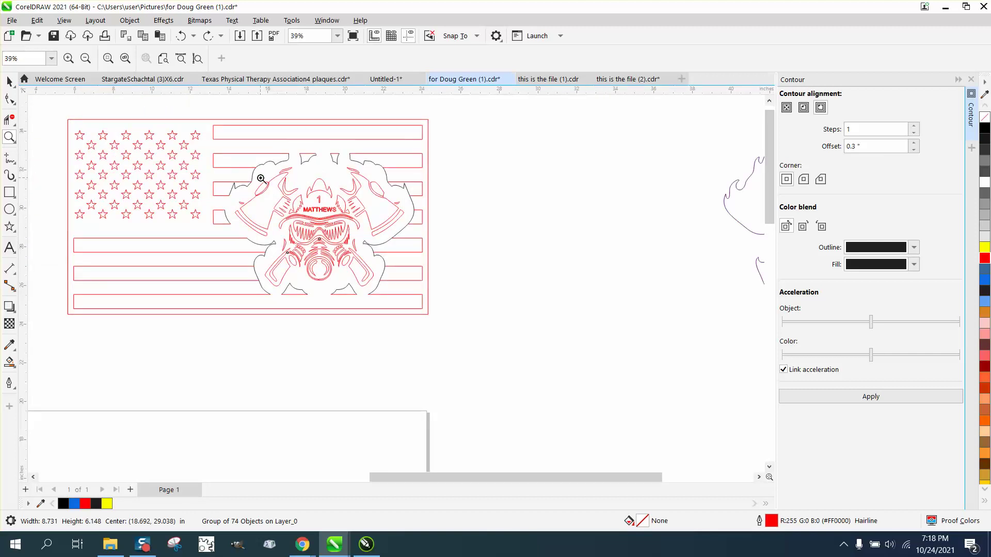
pyautogui.click(183, 37)
pyautogui.click(183, 37)
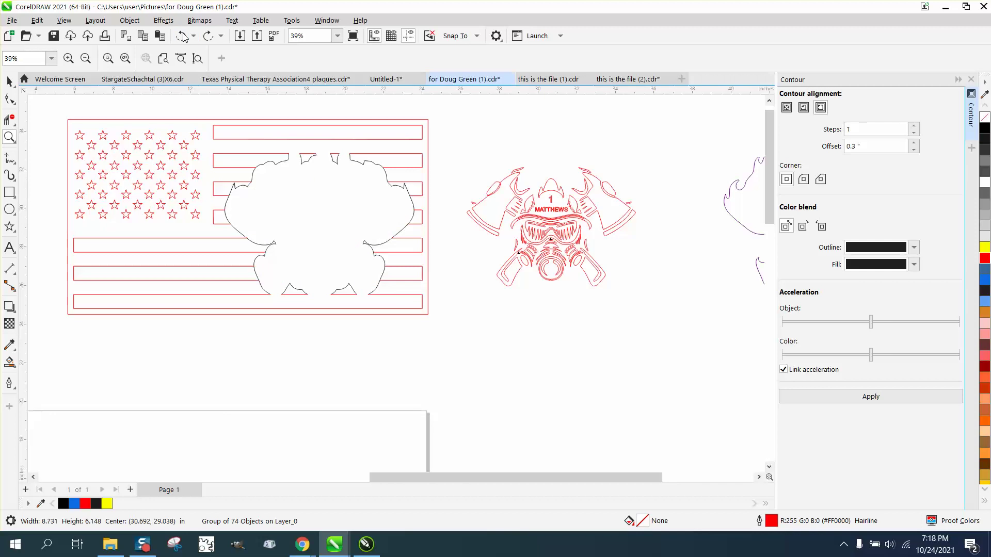
pyautogui.click(207, 36)
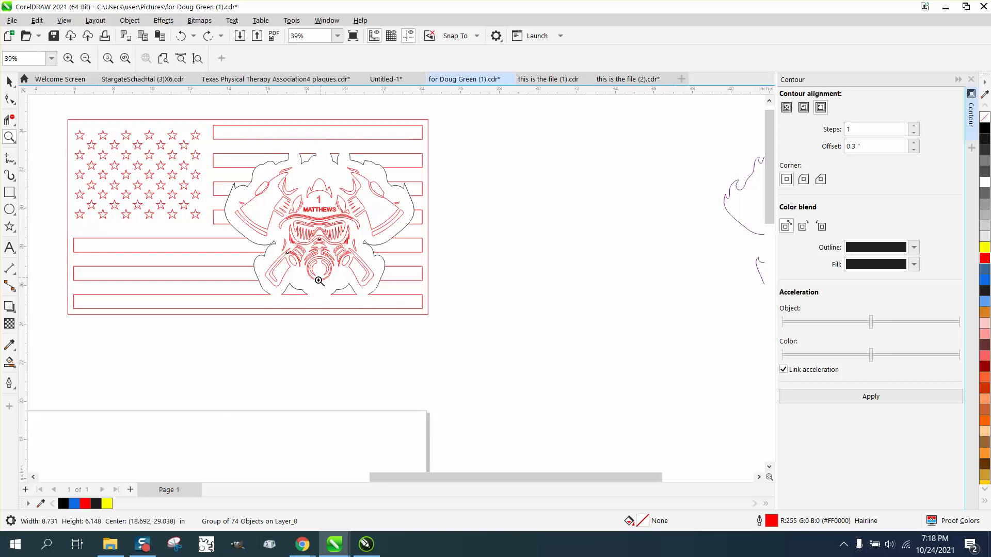
# Step: Test the two short stripe ends beside the left axe with black Smart Fills and undo both fills
pyautogui.moveTo(187, 167); pyautogui.dragTo(331, 259)
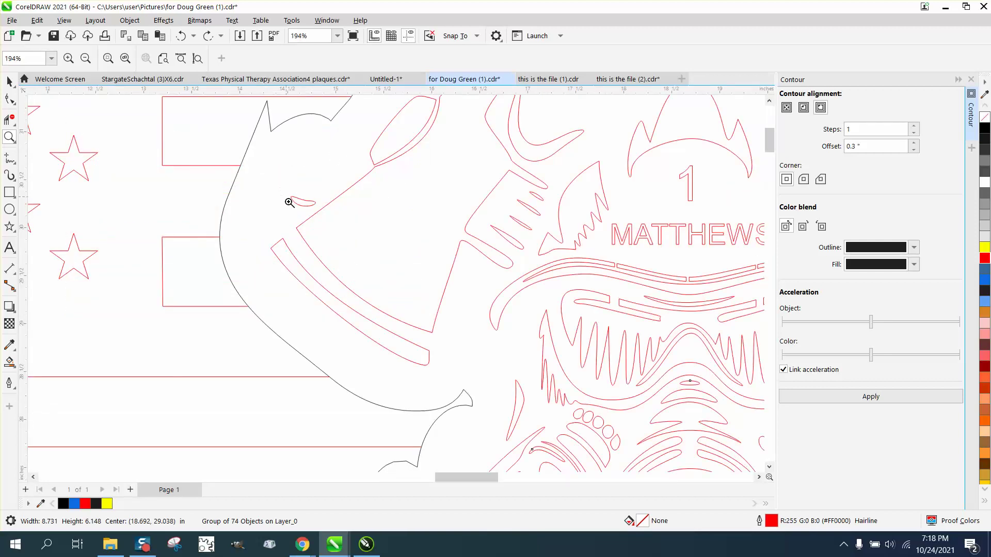
pyautogui.scroll(-1, 287, 204)
pyautogui.click(9, 383)
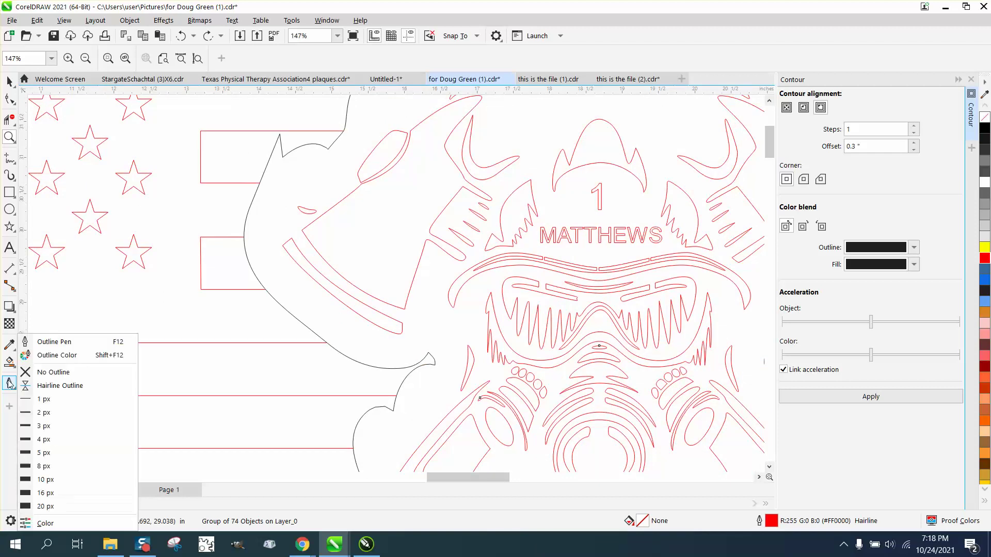
pyautogui.click(10, 361)
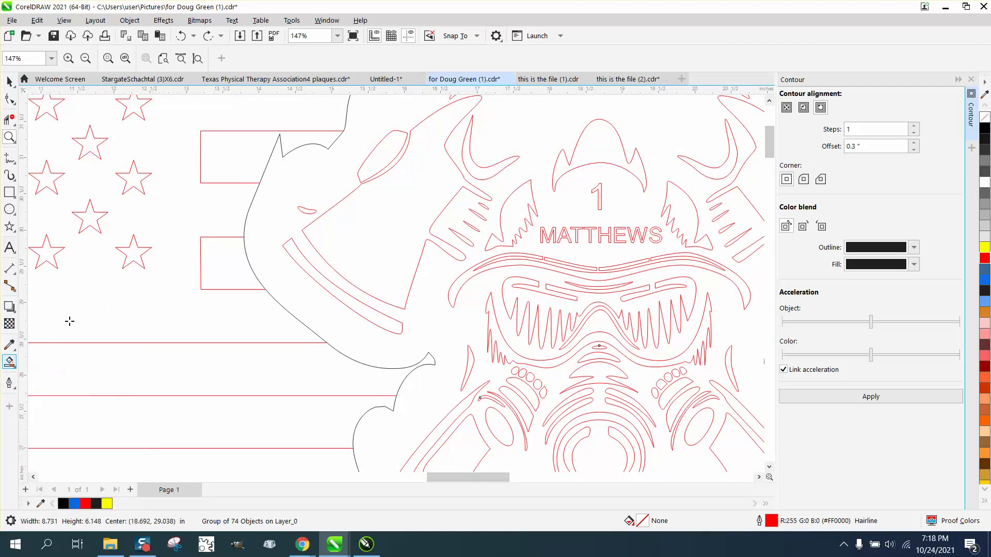
pyautogui.click(51, 368)
pyautogui.click(231, 157)
pyautogui.click(225, 272)
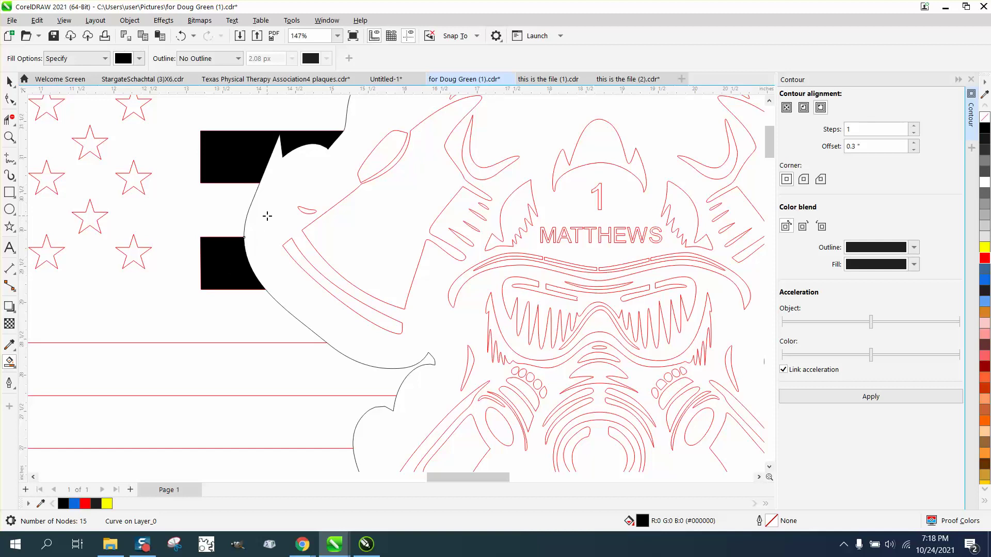
pyautogui.scroll(-2, 261, 209)
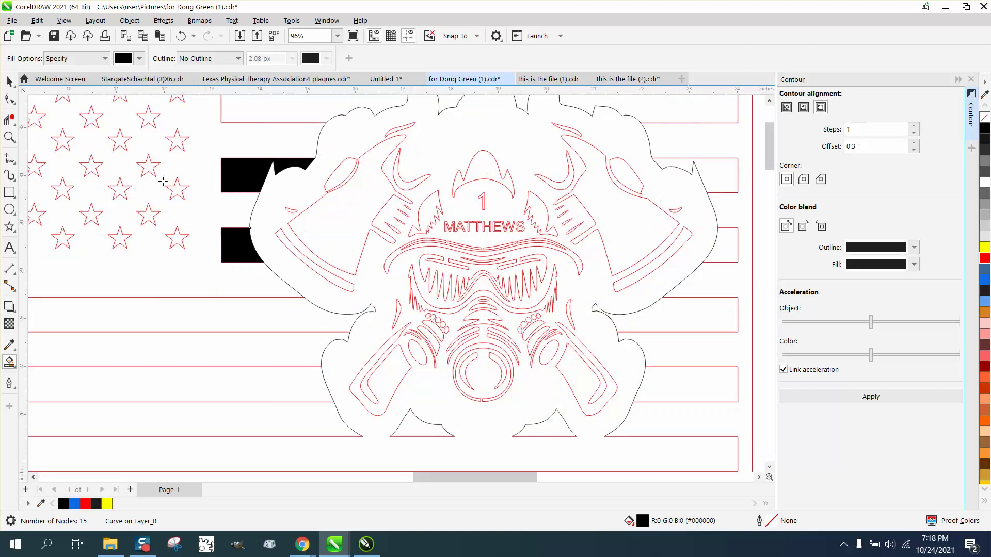
pyautogui.click(181, 37)
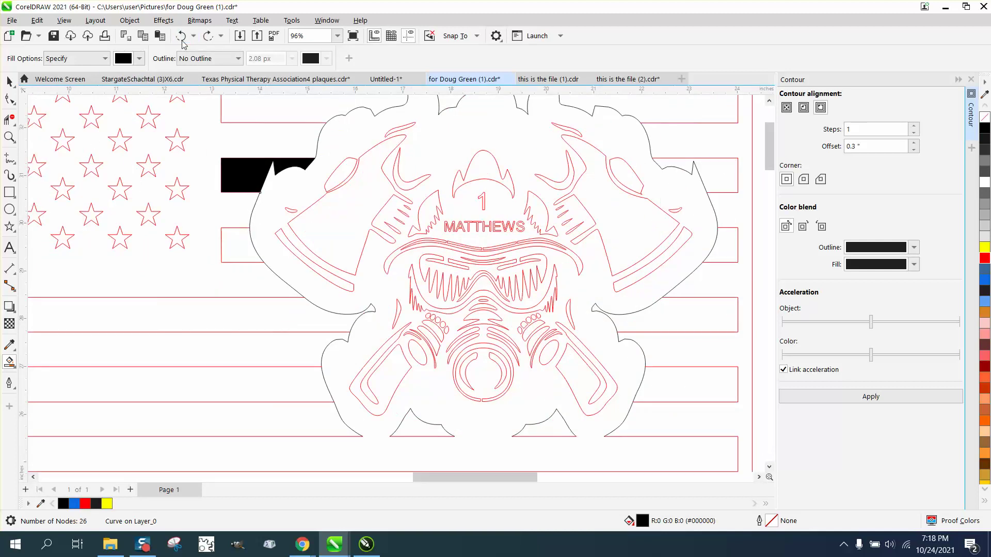
pyautogui.click(181, 37)
# Step: Separate the flag and contour from the emblem by moving the flag group up 12 inches and the contour right 12 inches
pyautogui.scroll(-2, 133, 188)
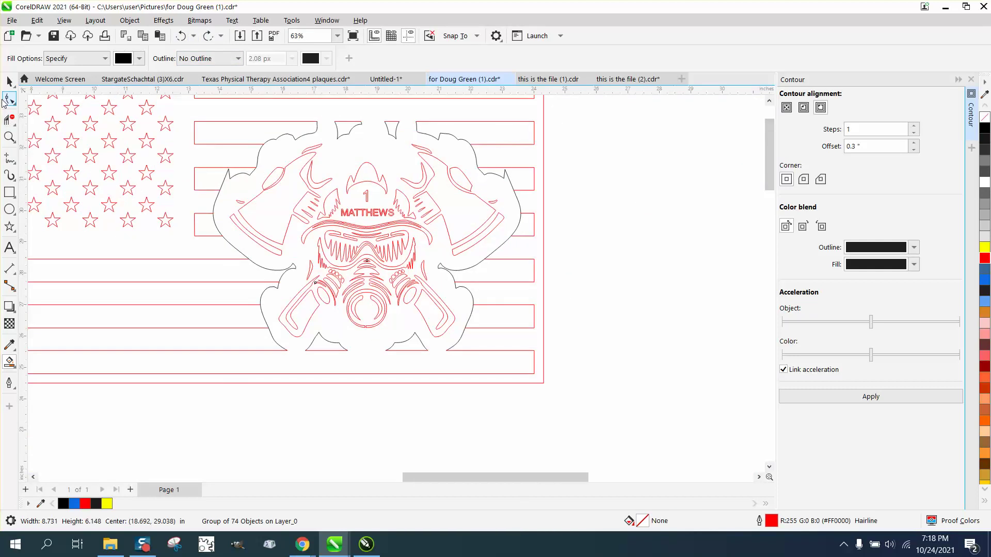
pyautogui.click(9, 81)
pyautogui.click(542, 214)
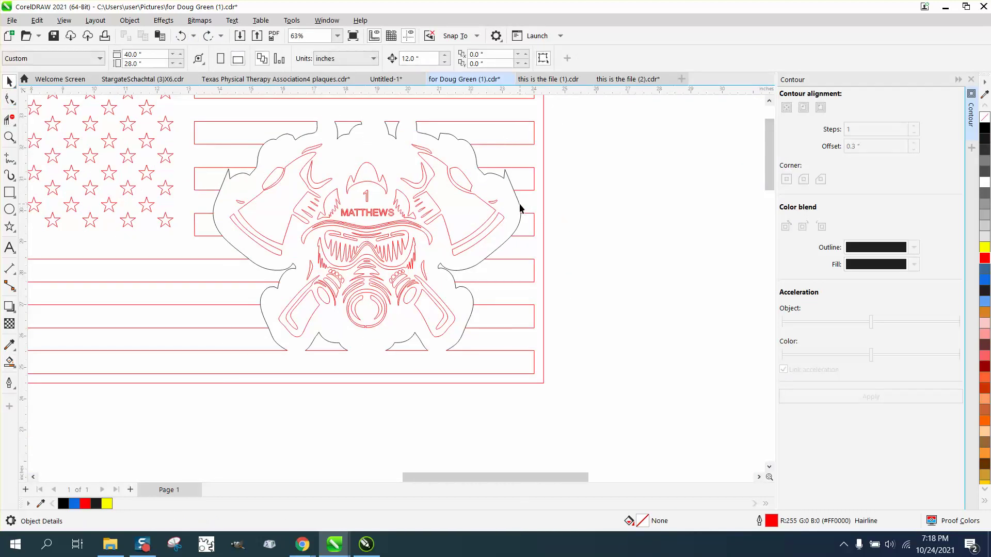
pyautogui.click(520, 208)
pyautogui.scroll(-1, 578, 217)
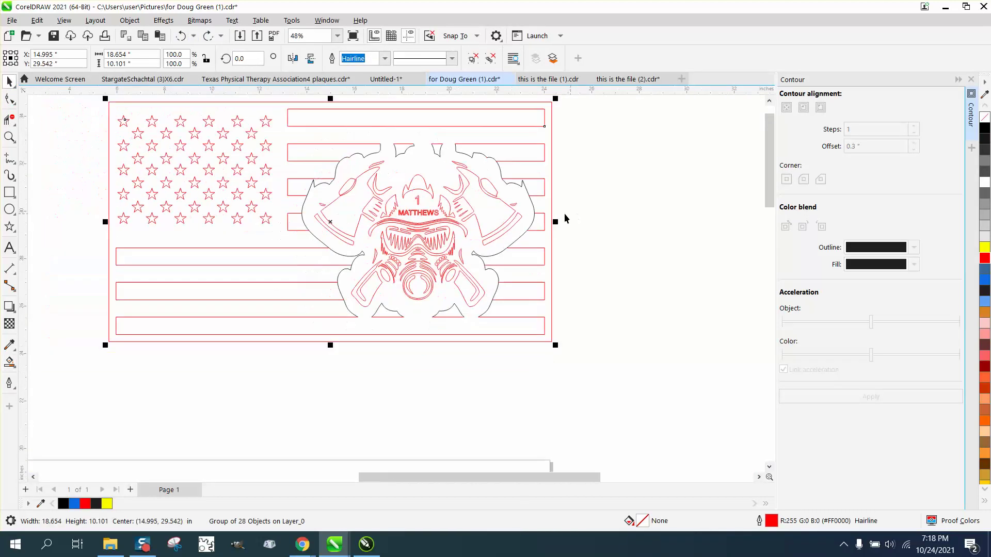
pyautogui.click(587, 208)
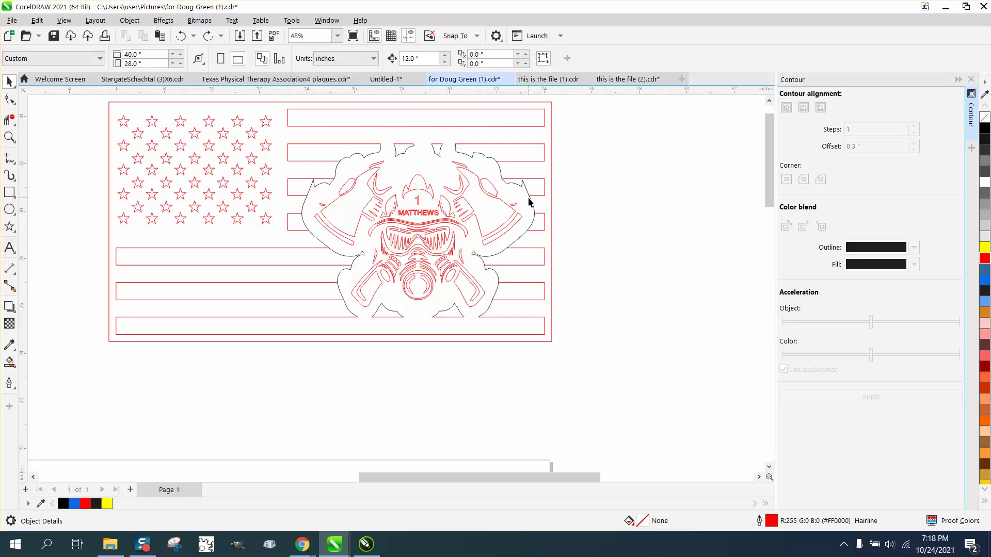
pyautogui.click(528, 197)
pyautogui.hotkey('shift', 'Up')
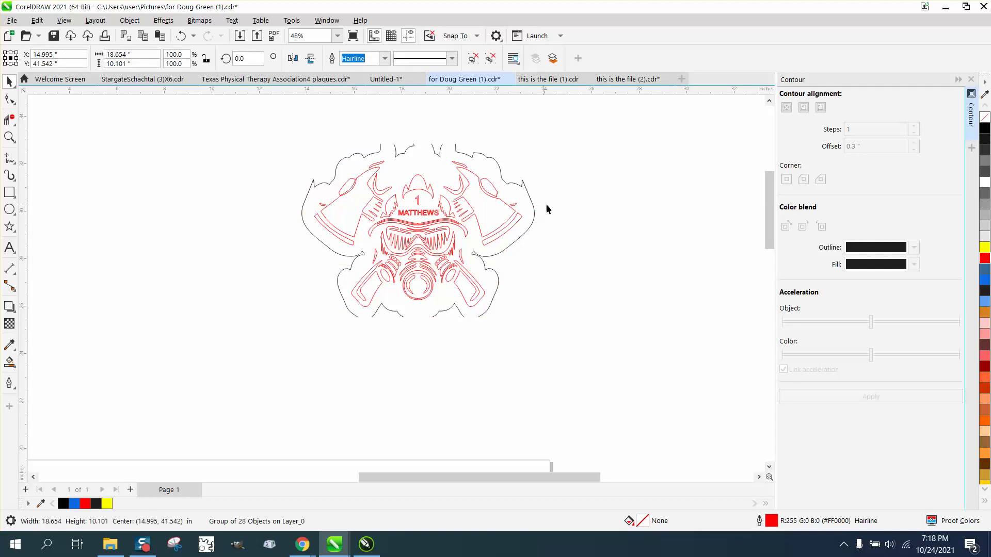
pyautogui.click(534, 206)
pyautogui.hotkey('shift', 'Right')
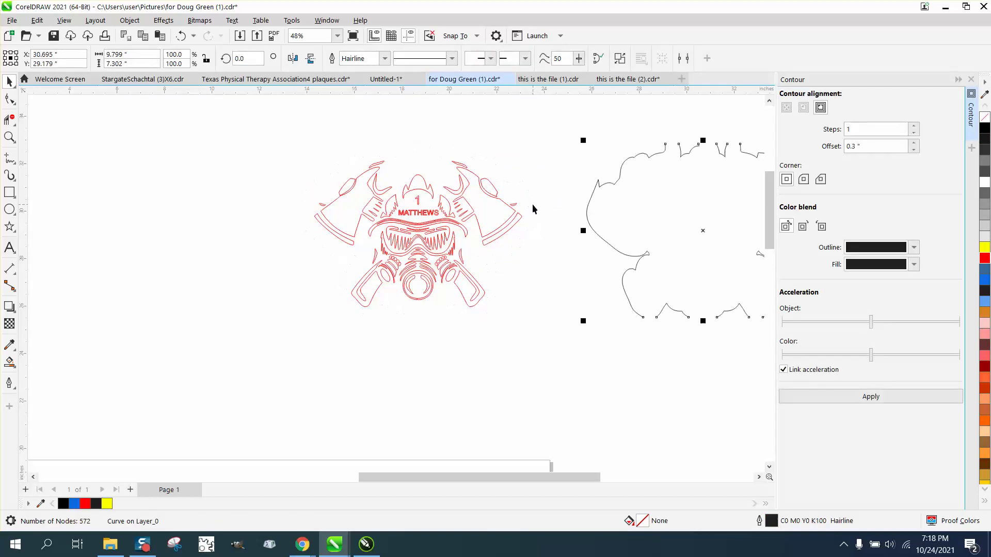
# Step: Move the flag group back down 12 inches around the emblem
pyautogui.scroll(-2, 492, 232)
pyautogui.scroll(-1, 492, 234)
pyautogui.click(461, 163)
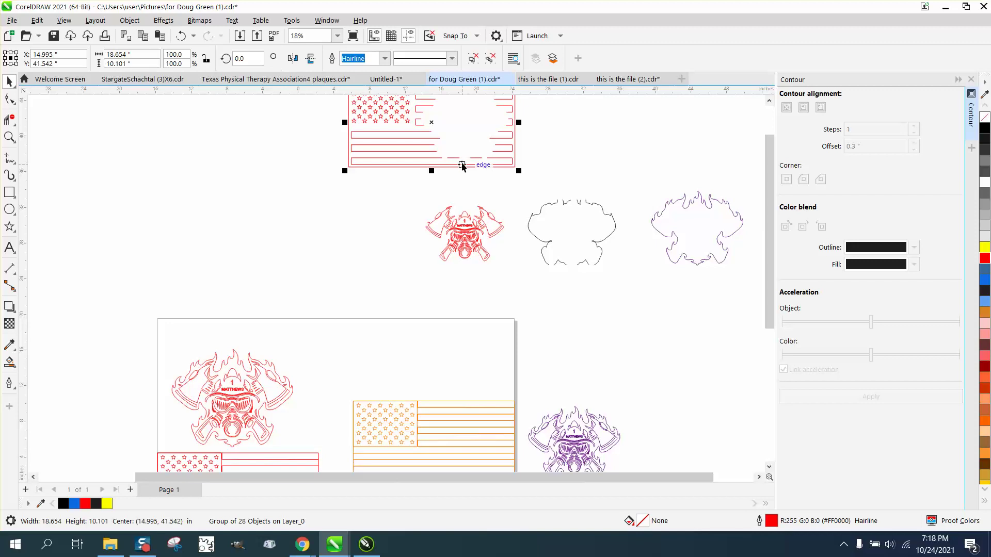
pyautogui.hotkey('shift', 'Down')
# Step: Give the separated contour a red outline and move it 12 inches left onto the flag around the emblem
pyautogui.moveTo(525, 178); pyautogui.dragTo(625, 288)
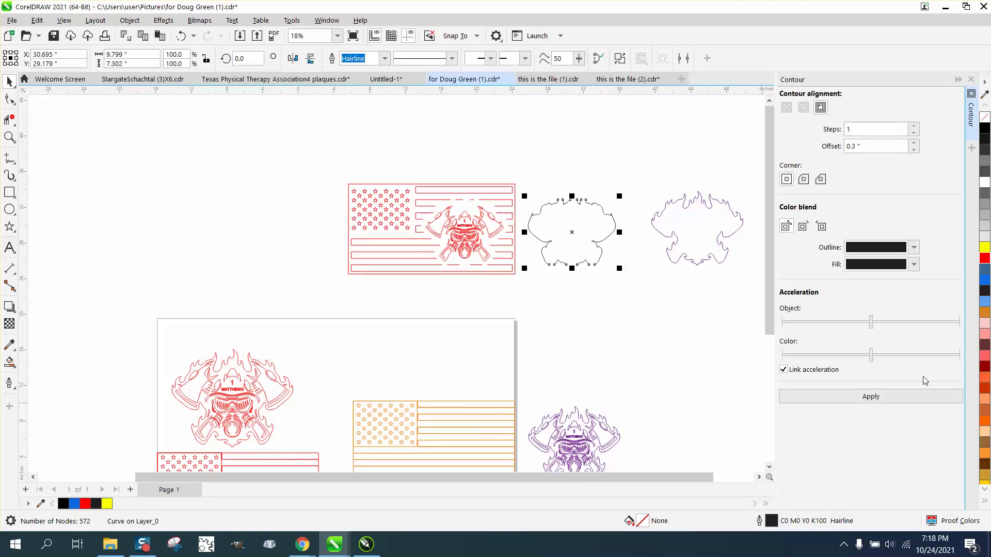
pyautogui.rightClick(982, 266)
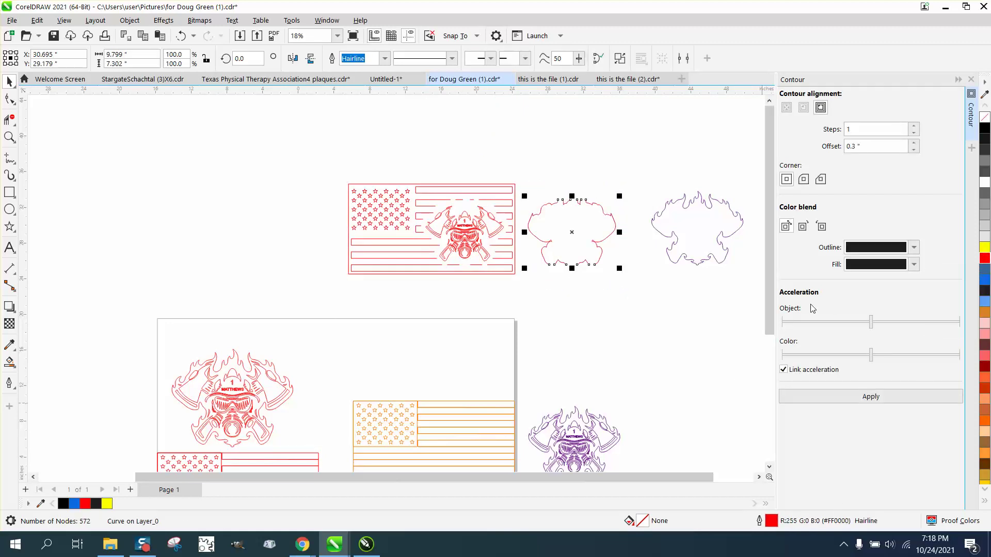
pyautogui.press('Left')
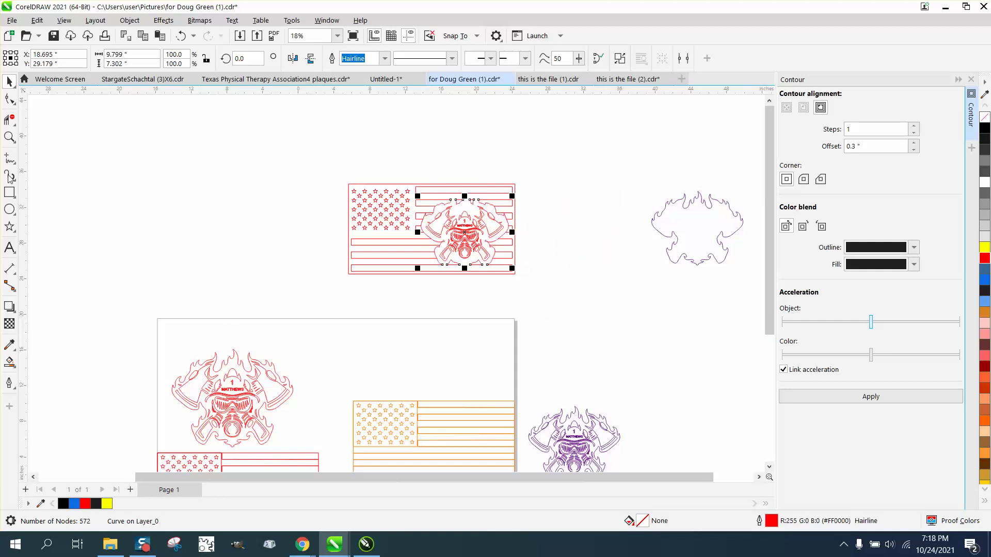
pyautogui.click(9, 137)
pyautogui.moveTo(576, 314); pyautogui.dragTo(577, 314)
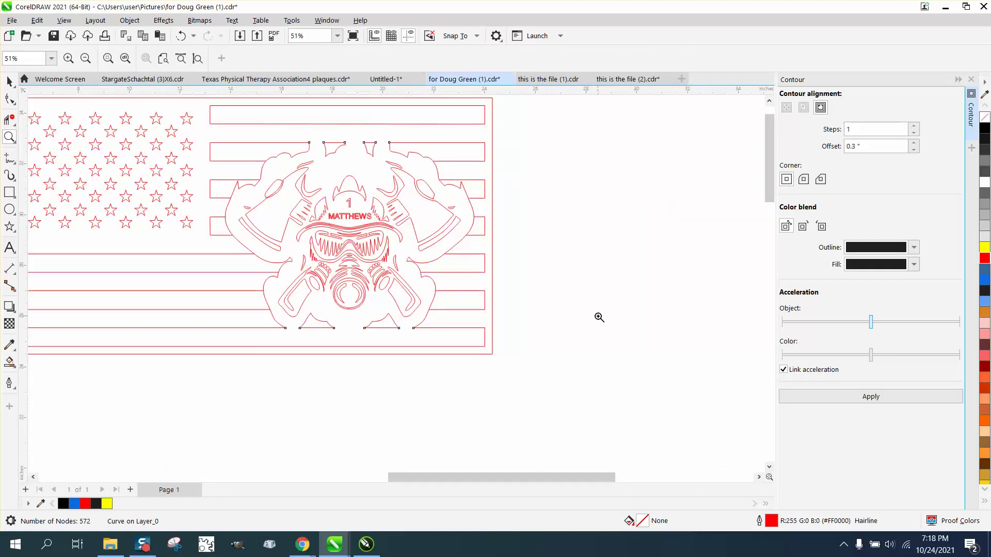
pyautogui.scroll(-1, 516, 323)
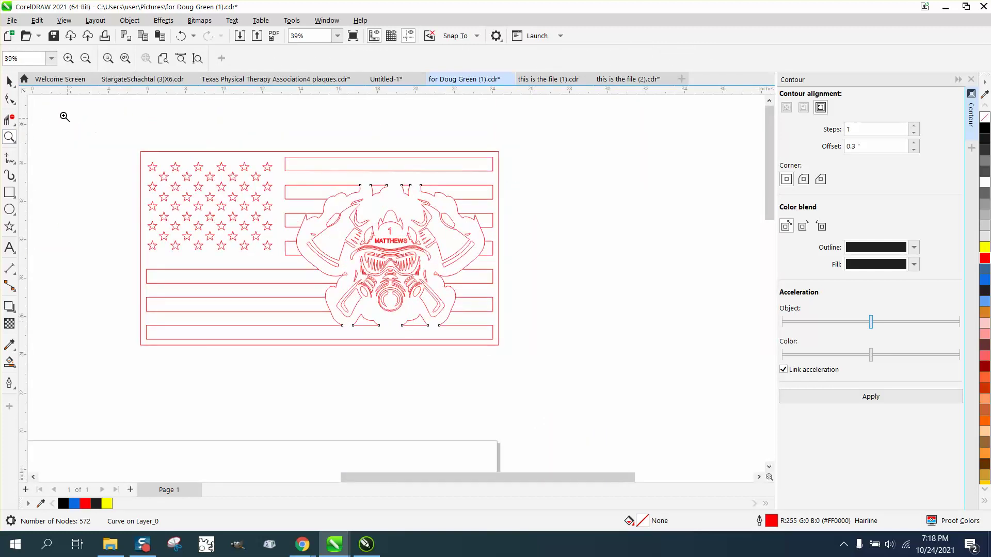
# Step: Examine the assembled flag and emblem, checking the helmet lettering, the visor details and the trimmed stripes around the contour
pyautogui.click(9, 82)
pyautogui.moveTo(100, 121); pyautogui.dragTo(512, 365)
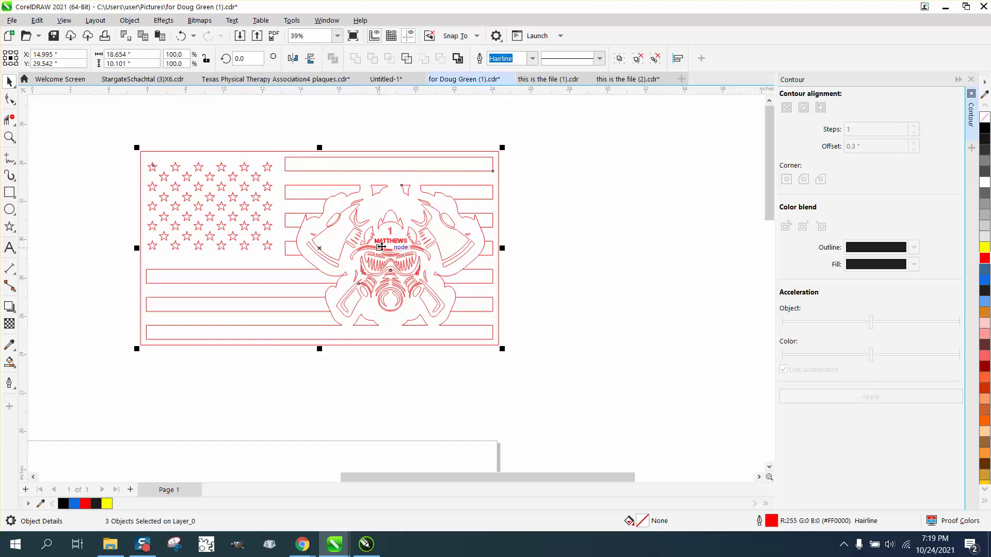
pyautogui.click(9, 137)
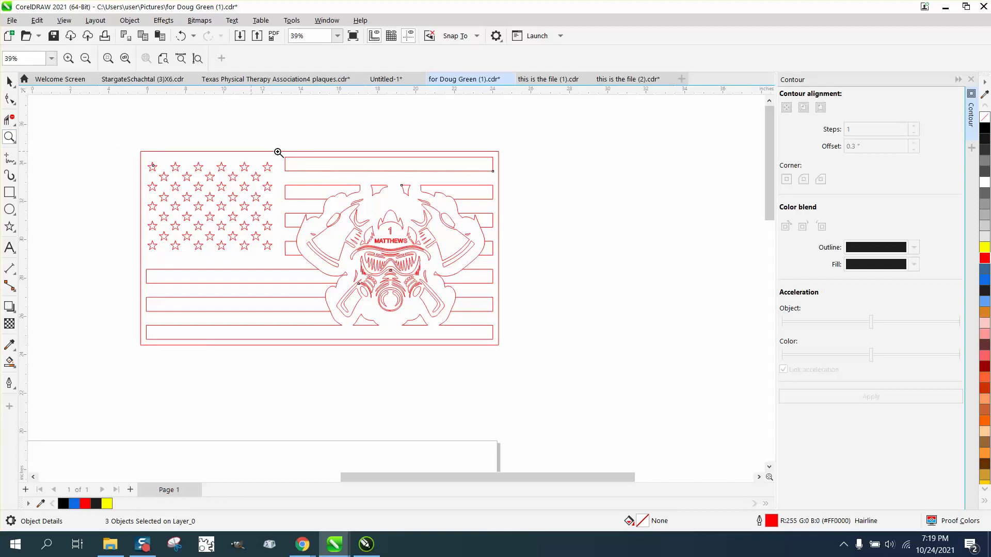
pyautogui.scroll(3, 433, 261)
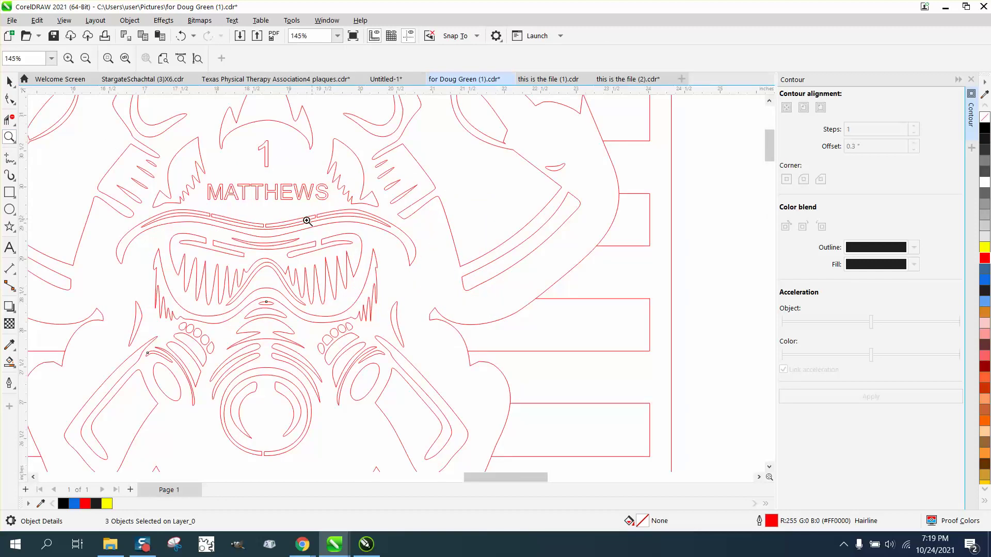
pyautogui.scroll(5, 318, 237)
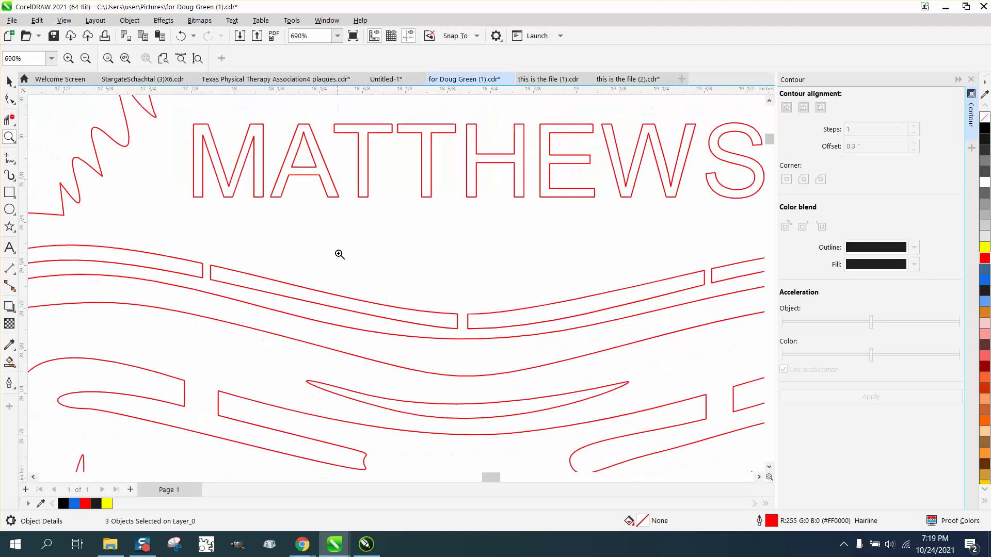
pyautogui.scroll(-4, 353, 252)
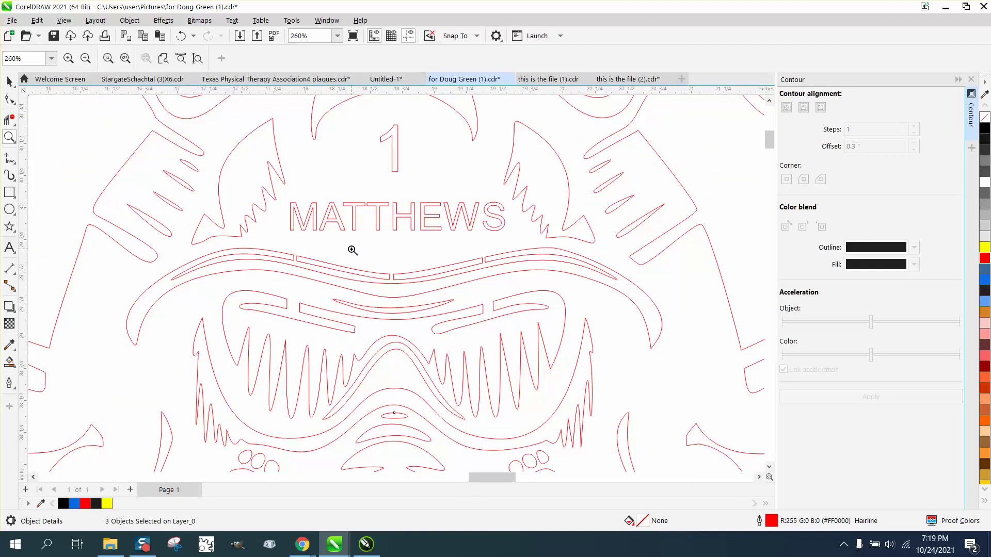
pyautogui.scroll(-4, 352, 250)
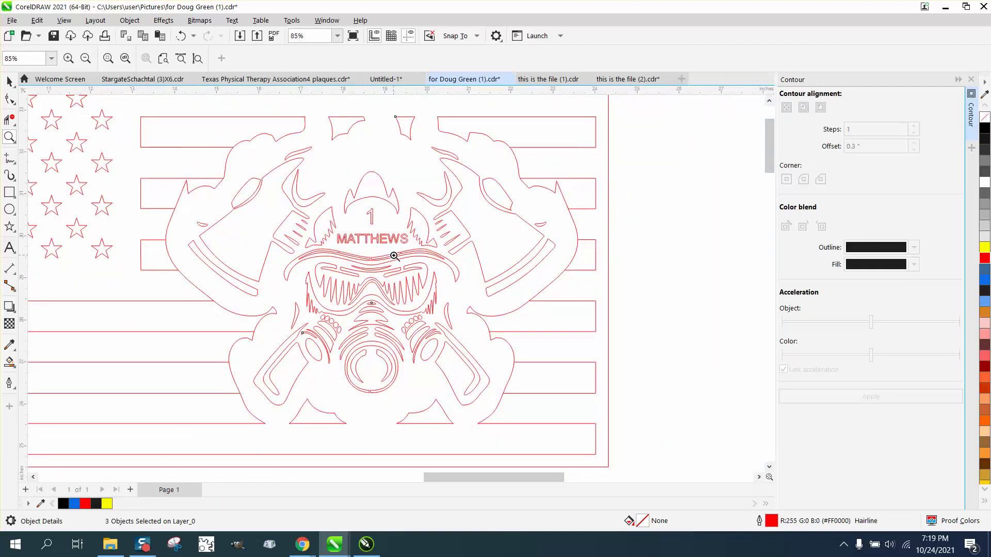
pyautogui.scroll(-2, 401, 257)
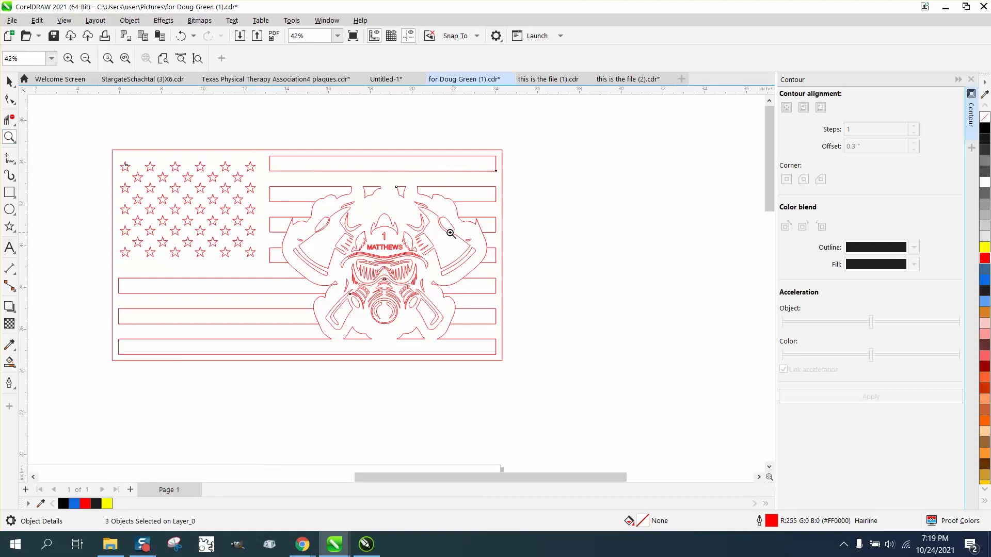
pyautogui.moveTo(346, 249); pyautogui.dragTo(487, 313)
pyautogui.scroll(-6, 485, 312)
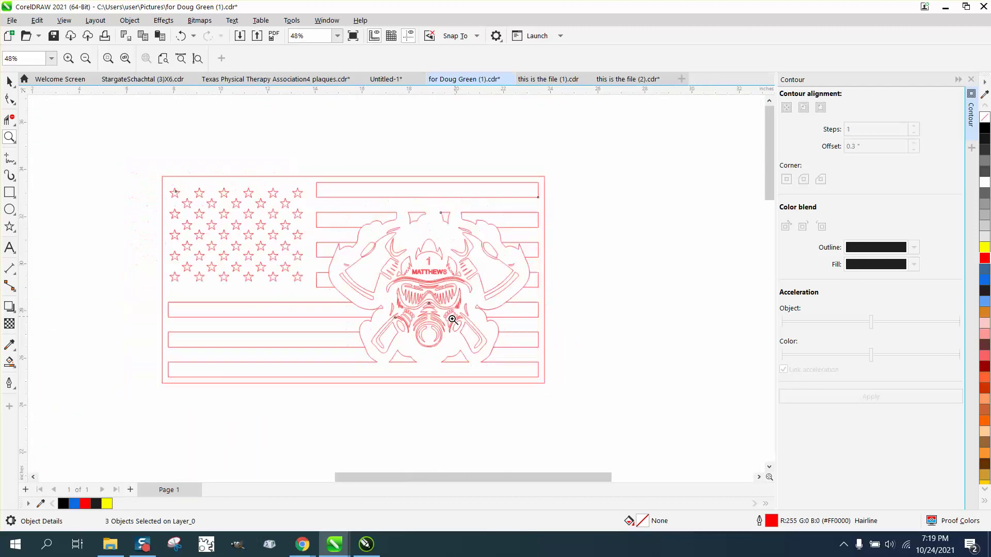
# Step: Test the whole flag's connectivity with a black Smart Fill and undo the fill
pyautogui.scroll(-1, 452, 320)
pyautogui.click(10, 361)
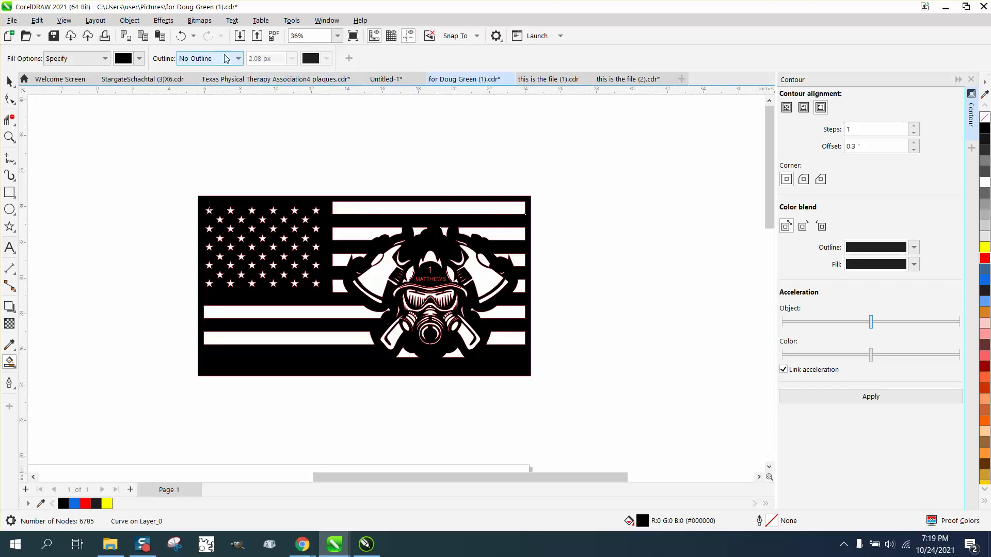
pyautogui.click(182, 35)
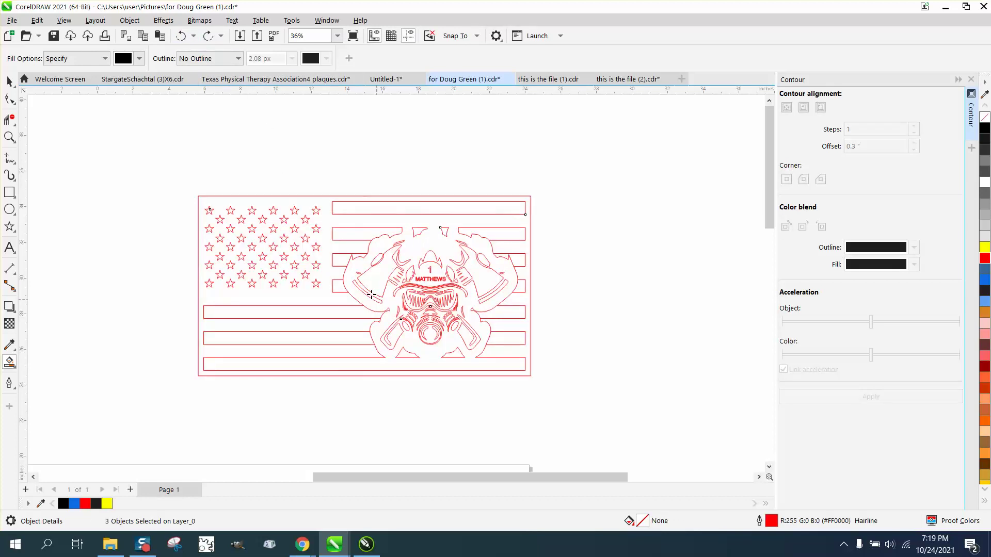
# Step: Ungroup the flag group, including its border, stars and stripes
pyautogui.click(9, 137)
pyautogui.moveTo(360, 246); pyautogui.dragTo(426, 285)
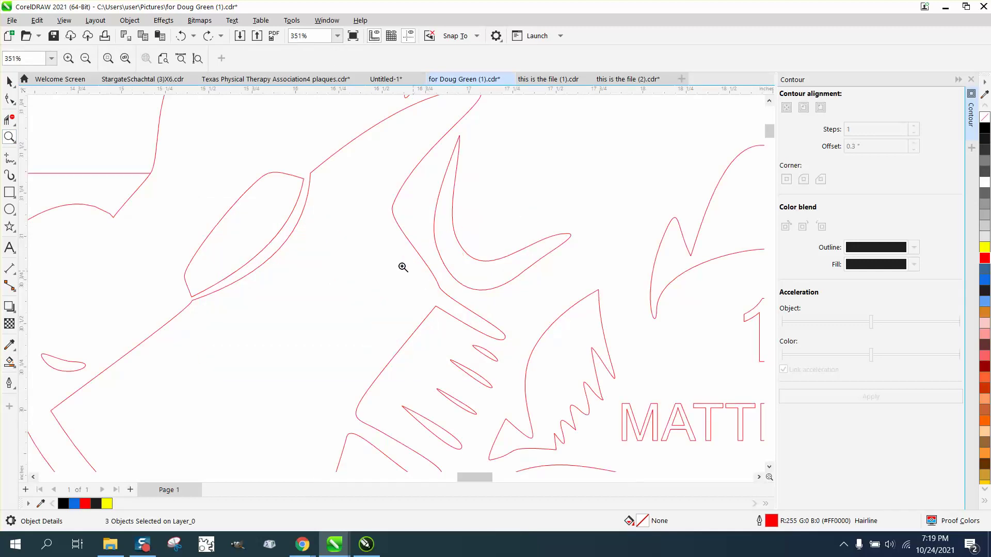
pyautogui.click(10, 101)
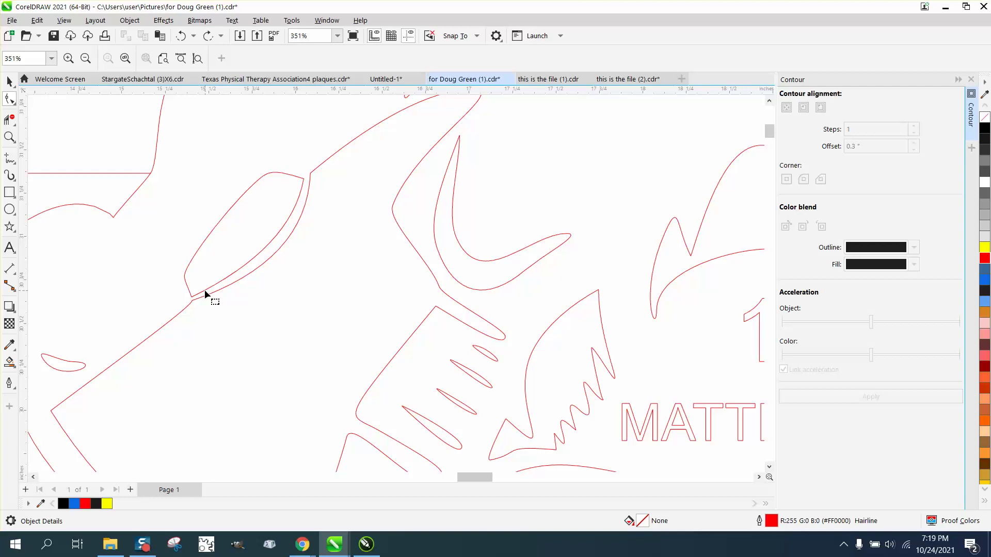
pyautogui.press('space')
pyautogui.click(252, 204)
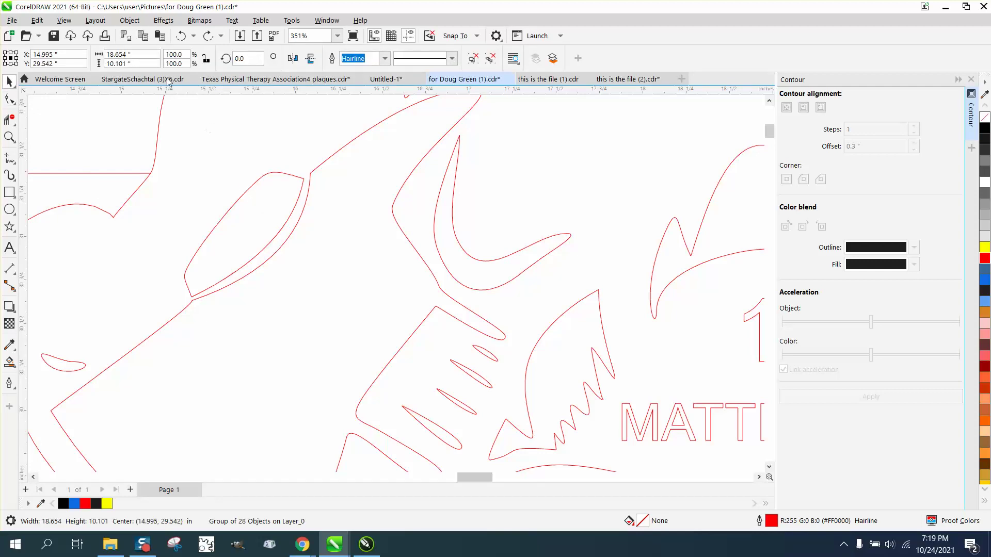
pyautogui.click(129, 20)
pyautogui.moveTo(165, 223)
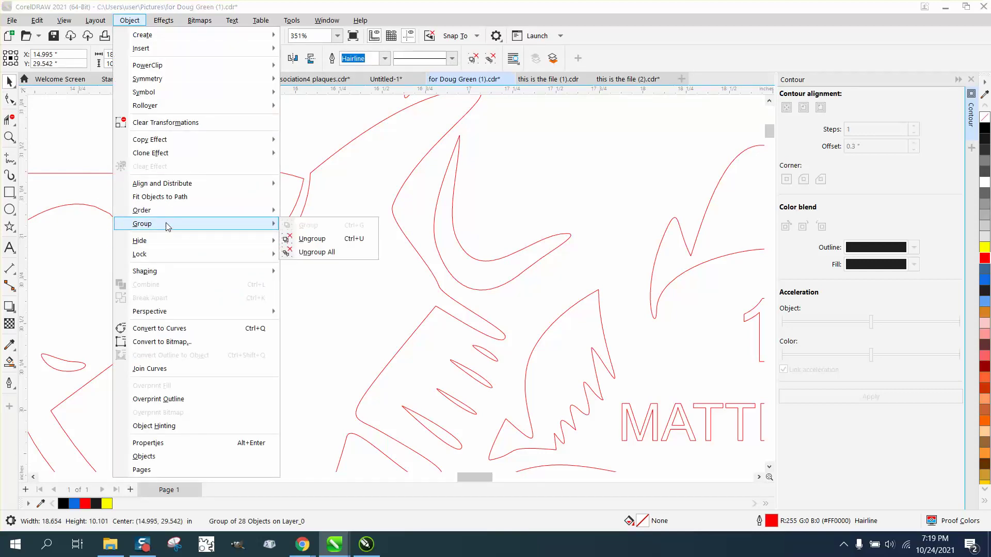
pyautogui.click(310, 239)
pyautogui.click(9, 98)
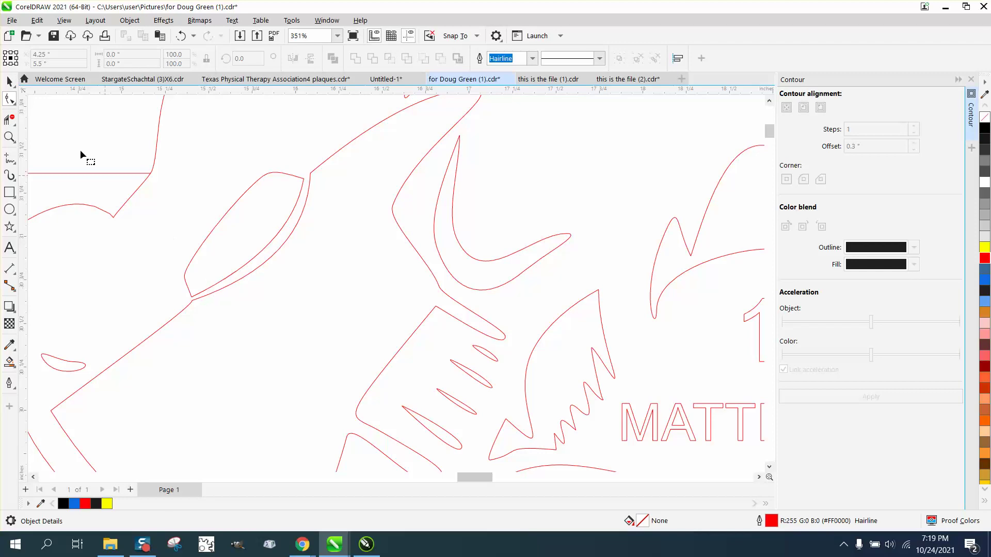
pyautogui.click(9, 81)
pyautogui.click(273, 230)
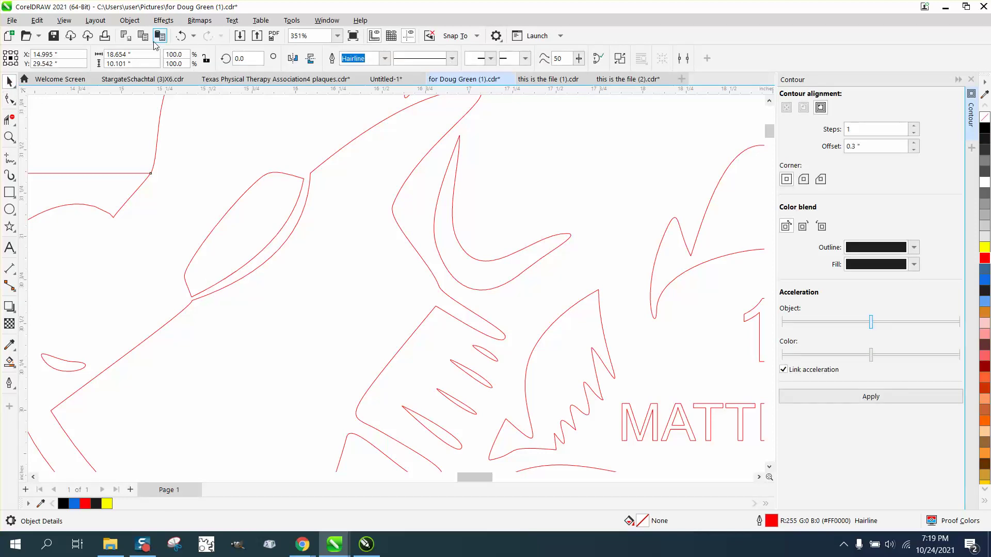
pyautogui.click(130, 20)
pyautogui.click(191, 296)
pyautogui.press('F10')
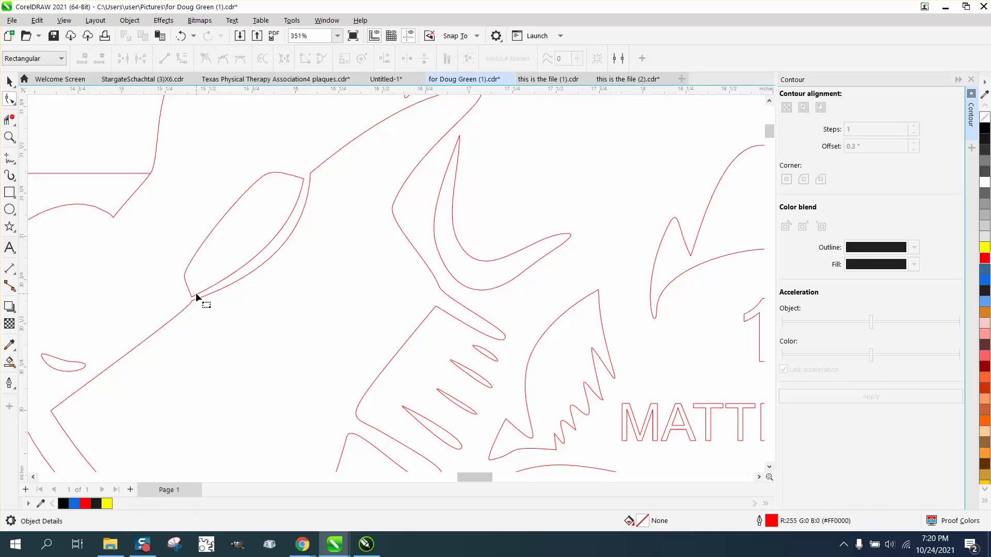
pyautogui.click(9, 81)
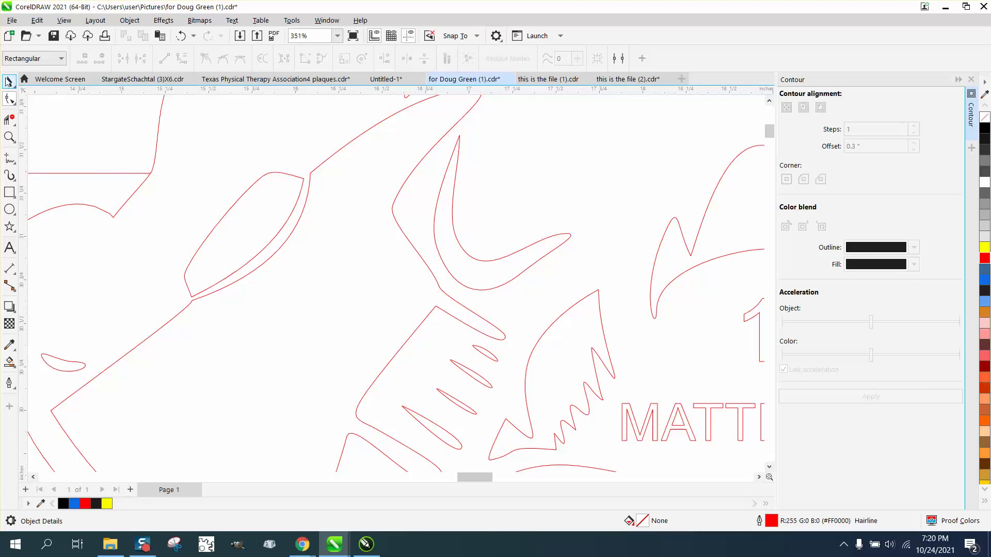
pyautogui.click(281, 199)
pyautogui.click(130, 20)
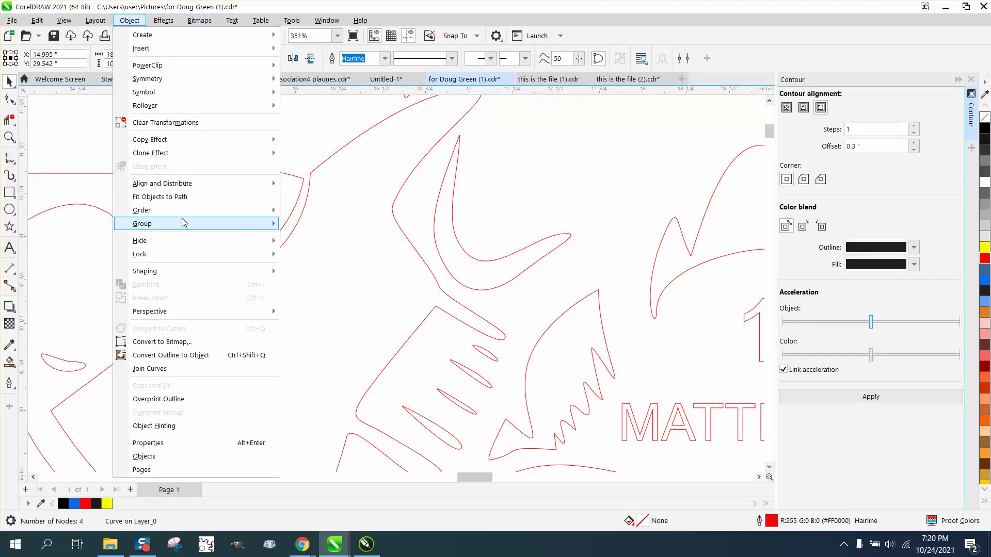
pyautogui.moveTo(196, 228)
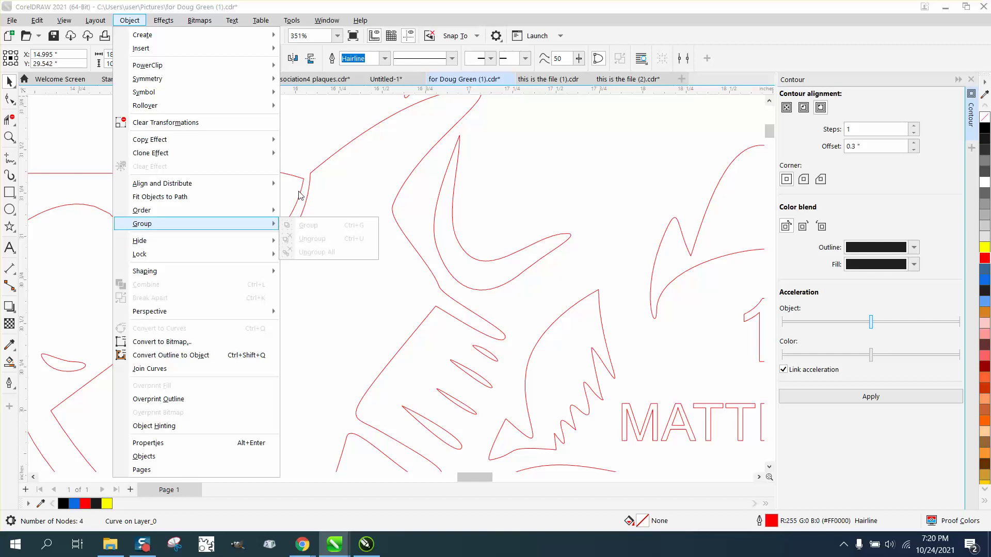
pyautogui.click(330, 187)
# Step: Move the firefighter emblem group 12 inches right, off the flag
pyautogui.scroll(-6, 330, 194)
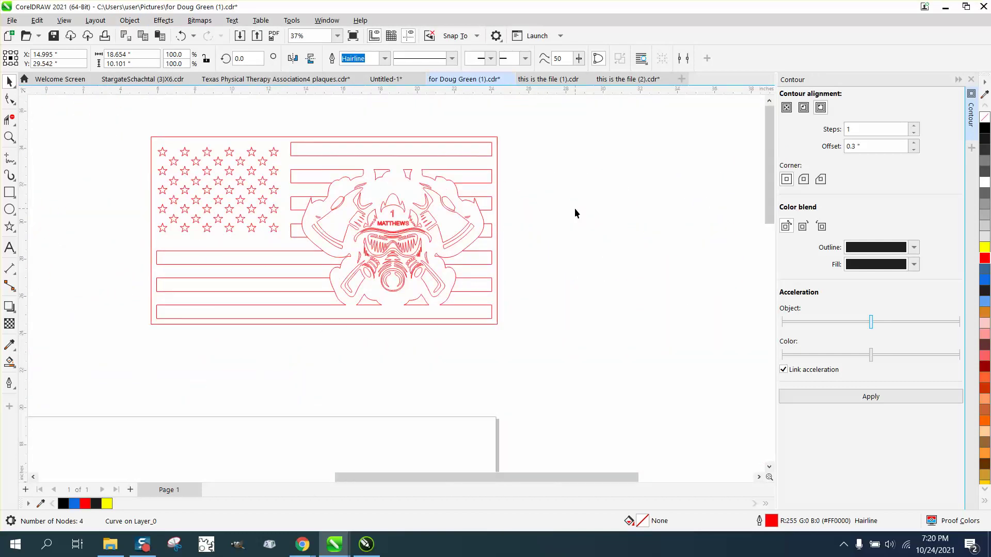
pyautogui.click(574, 213)
pyautogui.click(438, 196)
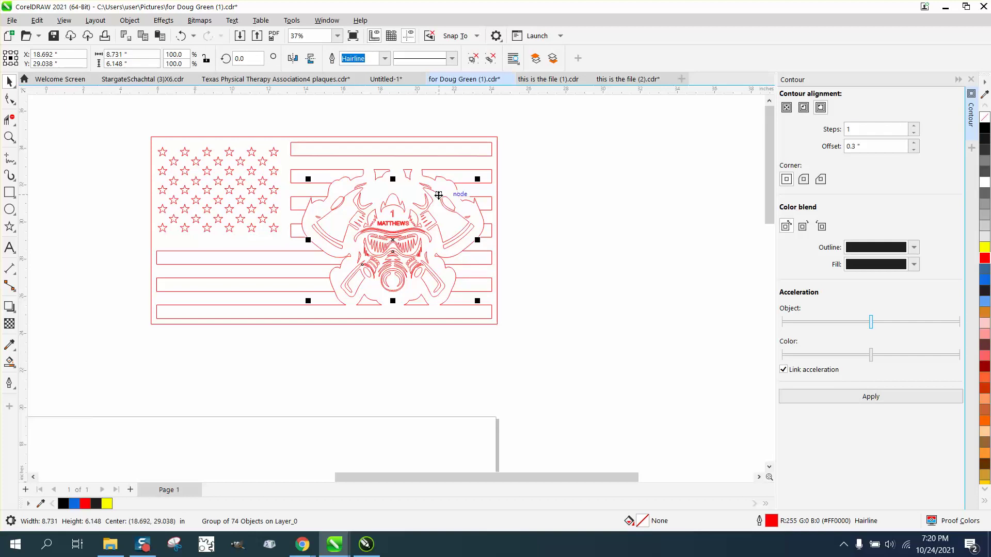
pyautogui.click(10, 98)
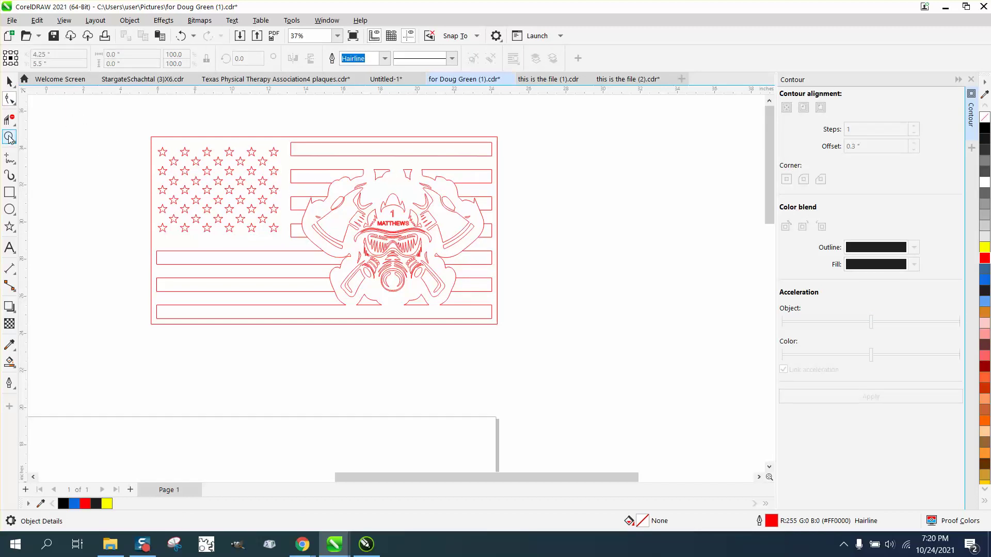
pyautogui.click(9, 81)
pyautogui.click(317, 150)
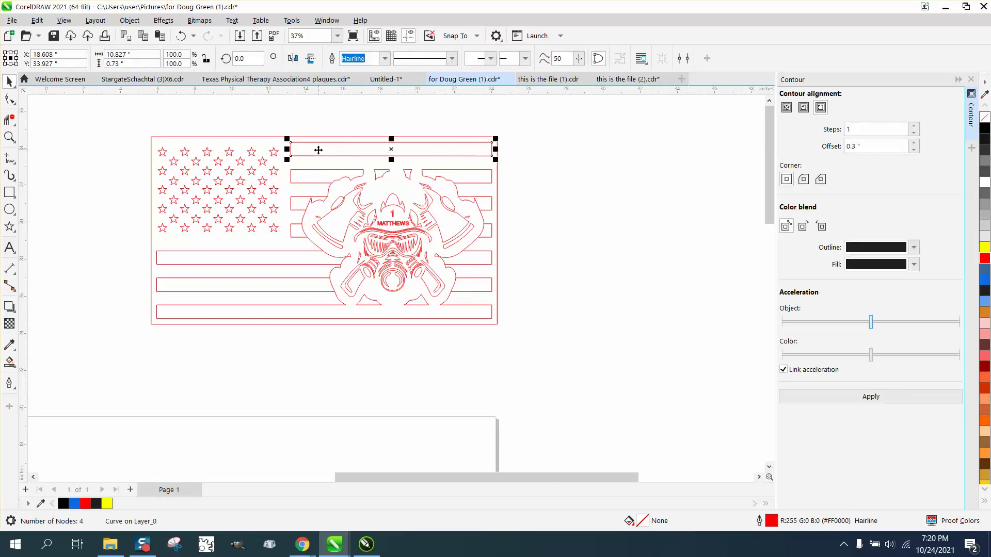
pyautogui.click(246, 135)
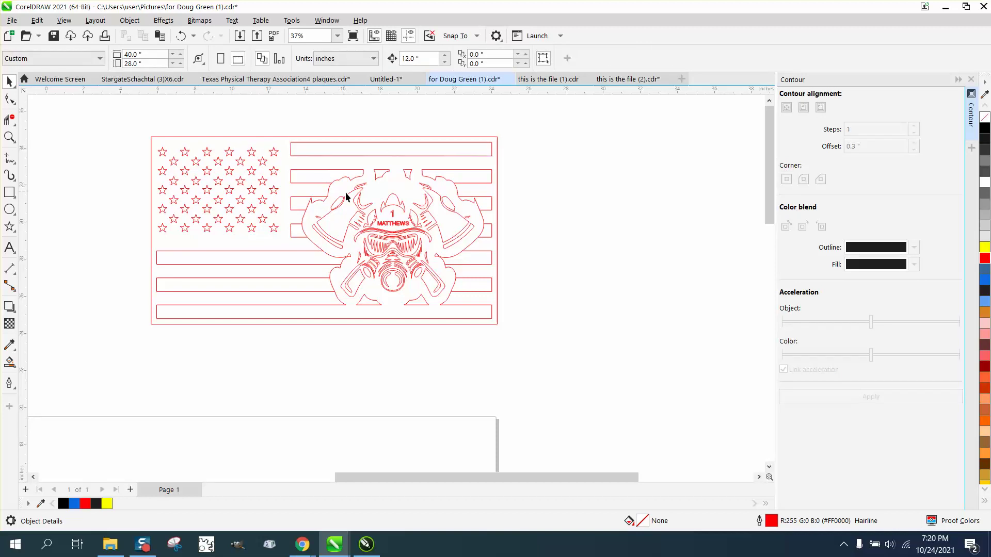
pyautogui.click(354, 201)
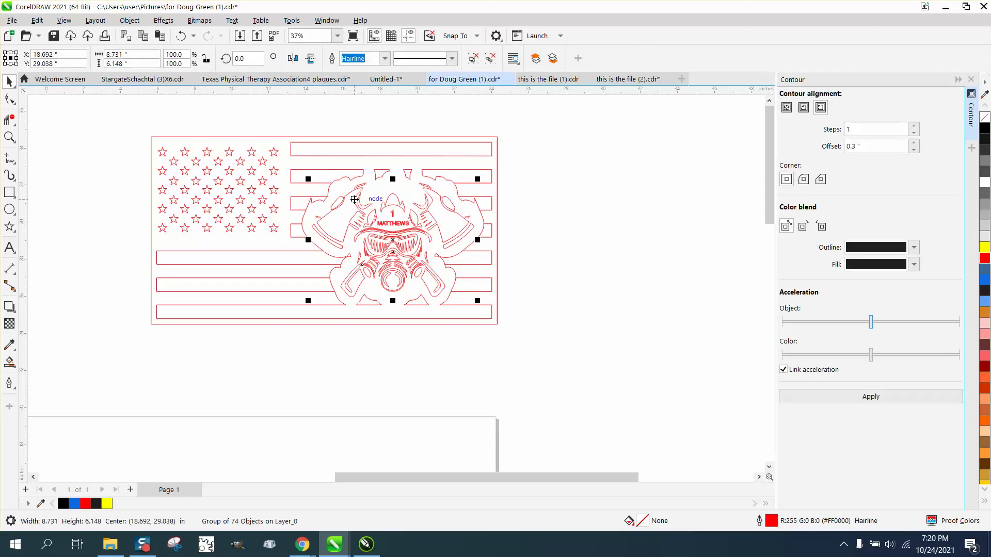
pyautogui.hotkey('shift', 'Right')
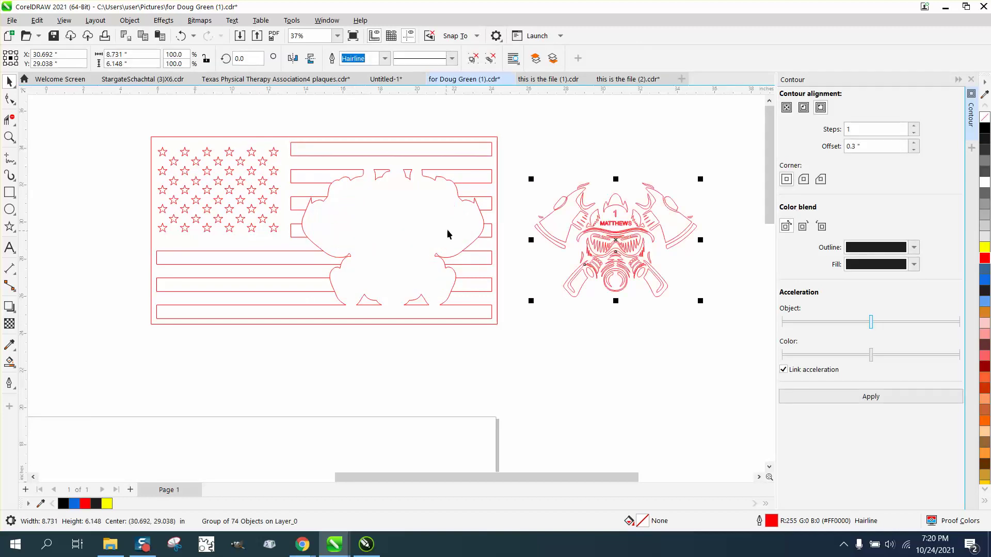
# Step: Ungroup the separated firefighter emblem into individual curves
pyautogui.click(9, 137)
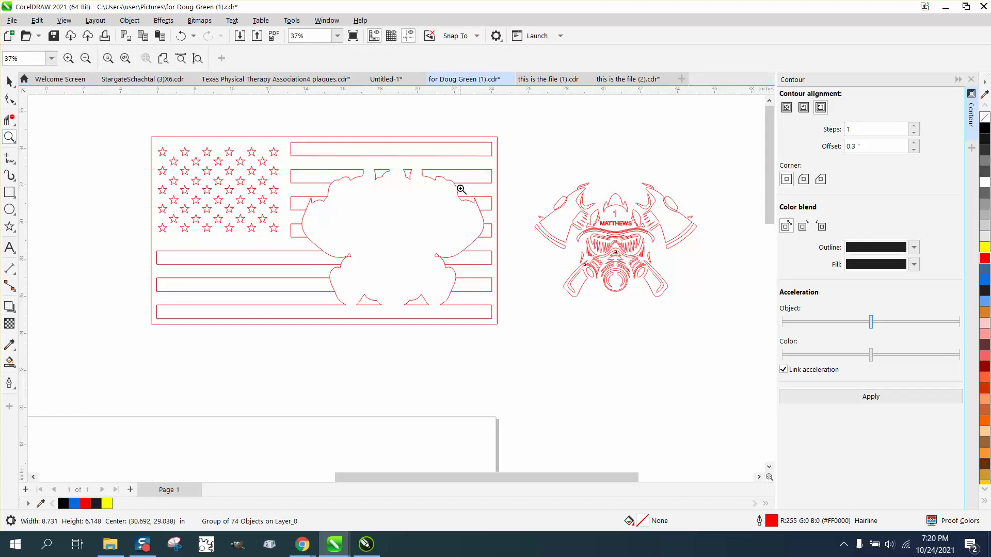
pyautogui.moveTo(529, 182); pyautogui.dragTo(632, 246)
pyautogui.click(9, 98)
pyautogui.click(264, 195)
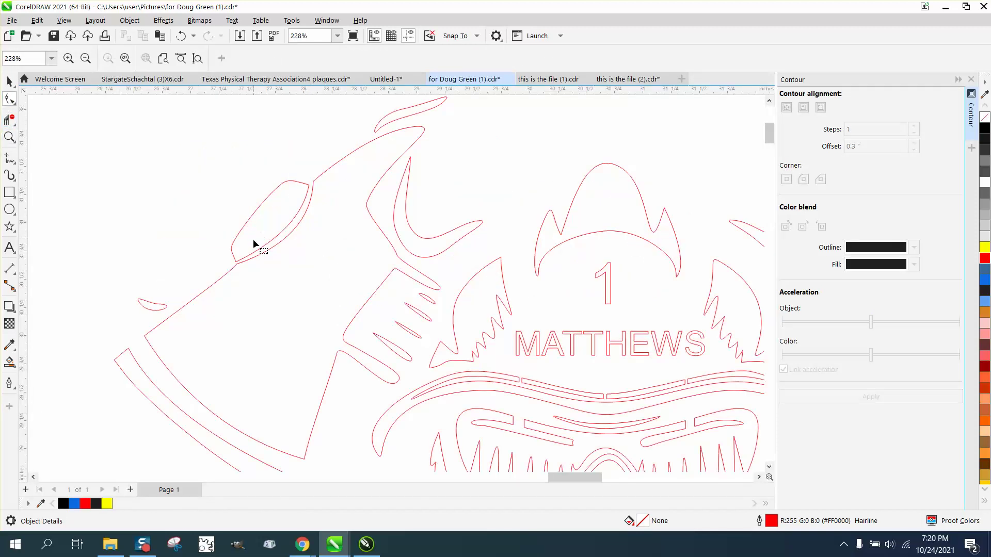
pyautogui.click(9, 81)
pyautogui.click(258, 202)
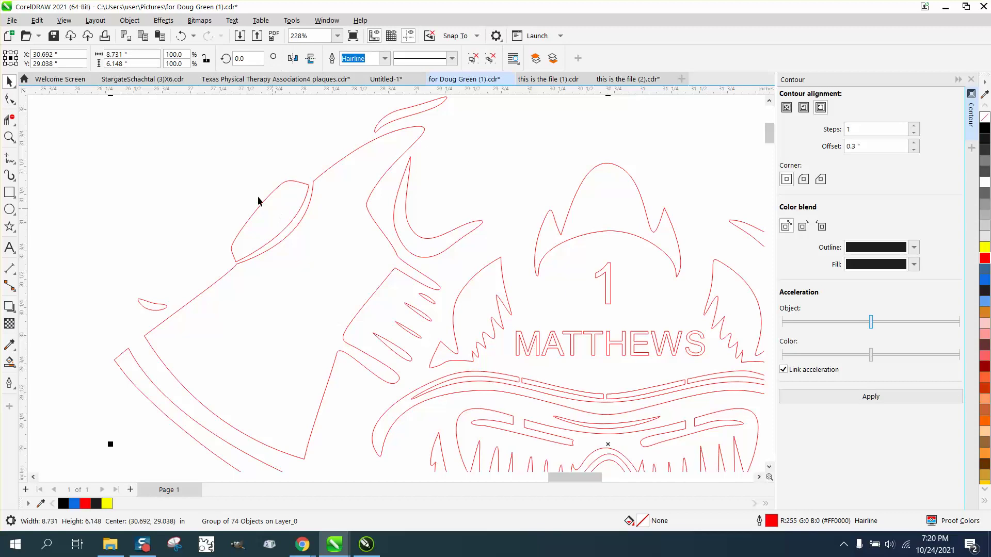
pyautogui.click(129, 20)
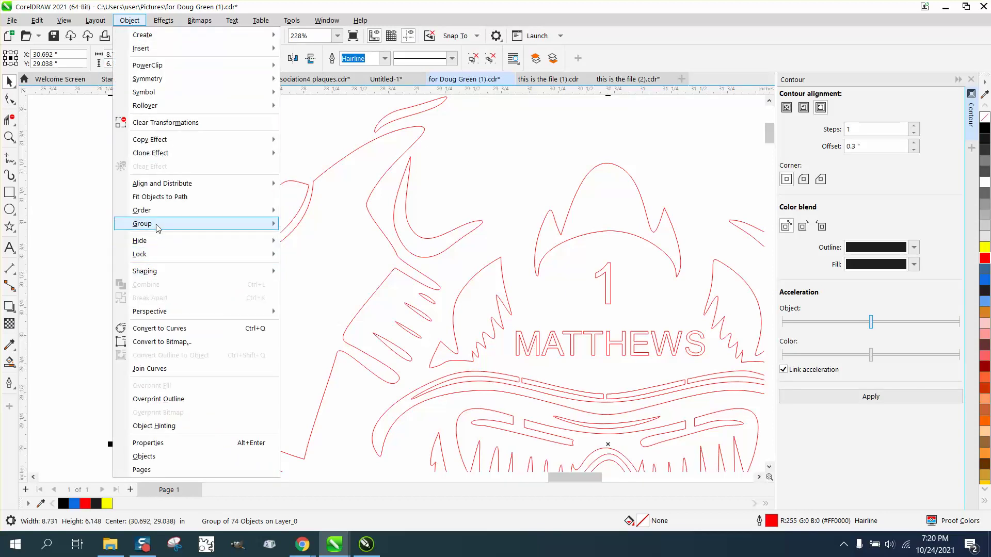
pyautogui.moveTo(157, 224)
pyautogui.click(305, 239)
# Step: Display the nodes of all the ungrouped emblem curves with the Shape tool and examine their density
pyautogui.click(11, 99)
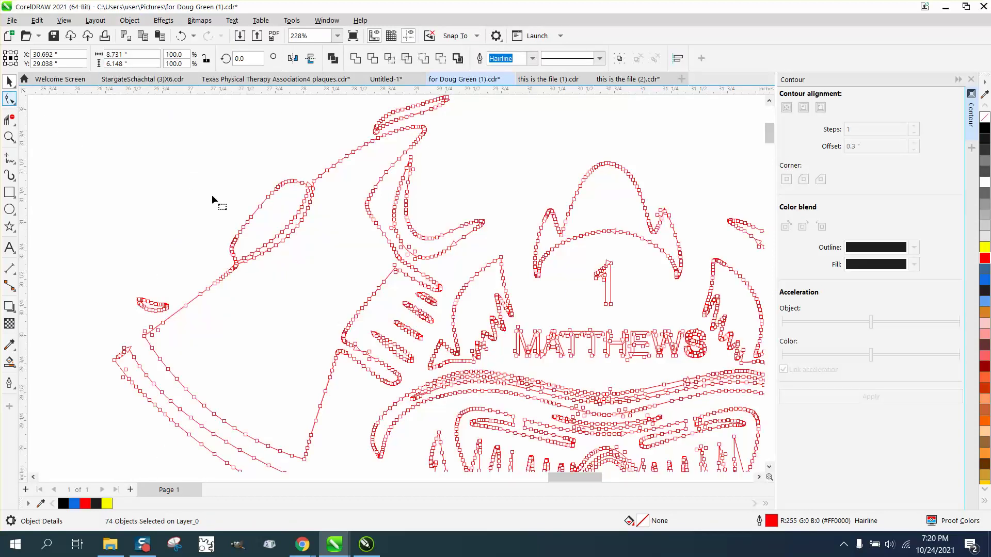
pyautogui.scroll(-3, 100, 115)
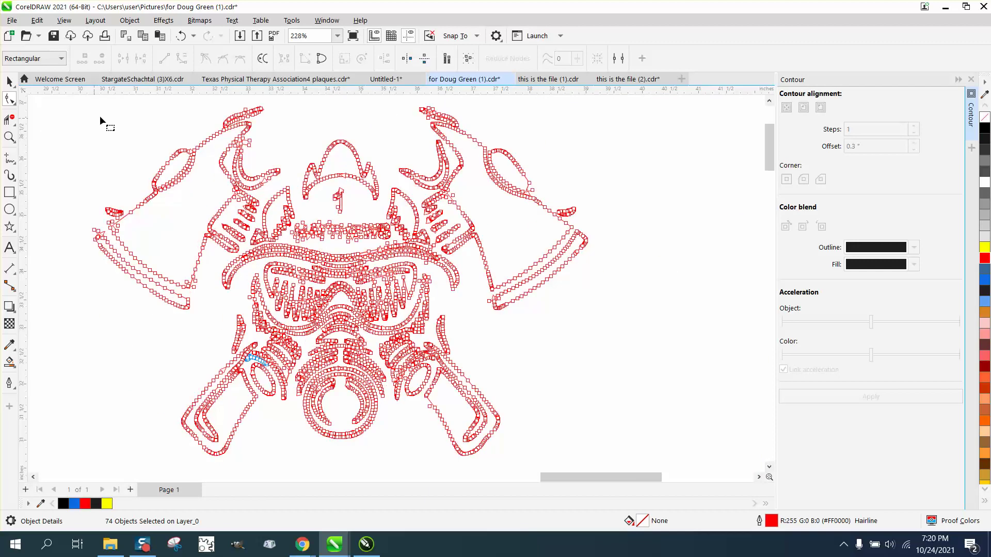
pyautogui.click(9, 81)
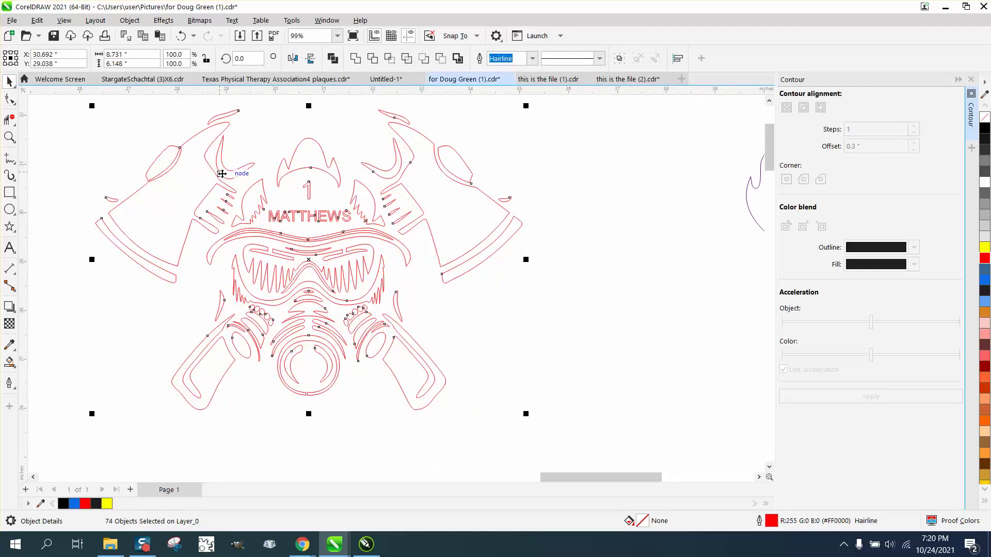
pyautogui.scroll(-1, 175, 160)
pyautogui.click(11, 99)
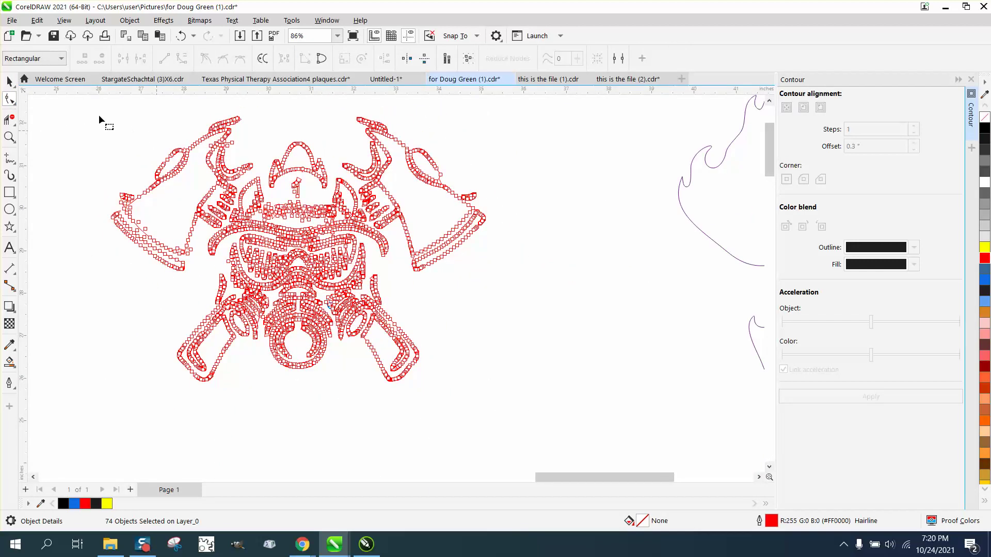
# Step: Select all the nodes of the ungrouped emblem curves to examine their total number
pyautogui.hotkey('ctrl', 'a')
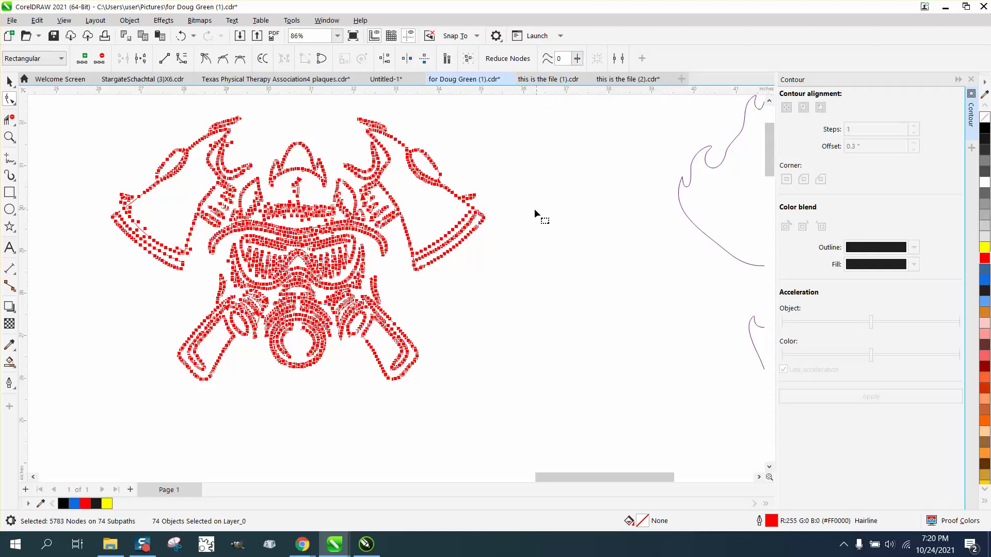
pyautogui.click(254, 410)
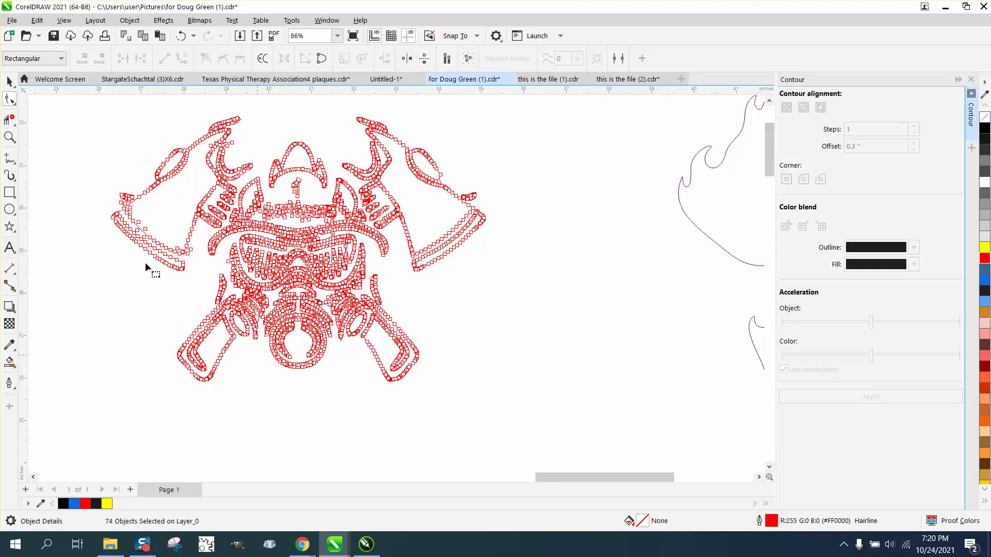
pyautogui.moveTo(572, 406); pyautogui.dragTo(574, 407)
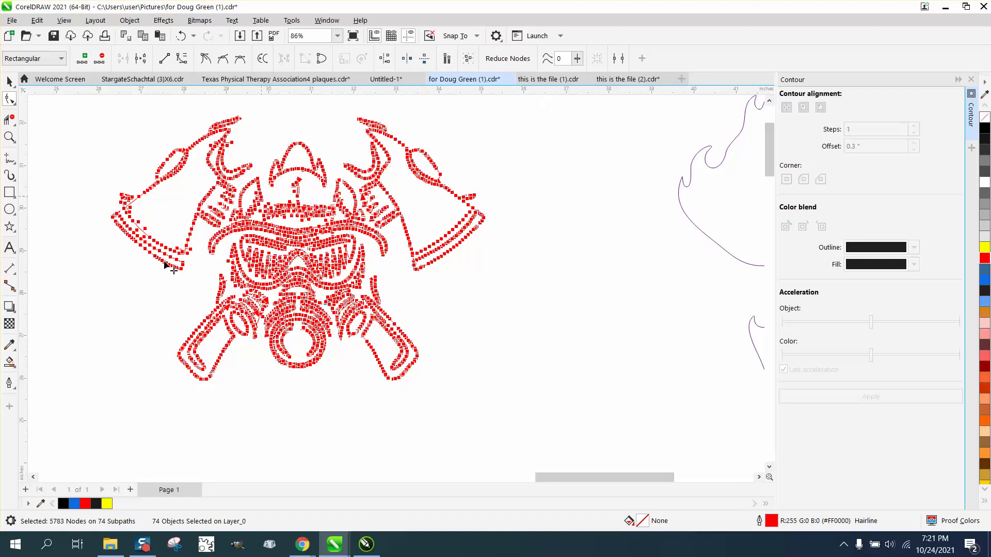
# Step: Move three nodes on the lower edge of the left axe's oval slightly upward to widen the gap to the adjacent curve
pyautogui.press('z')
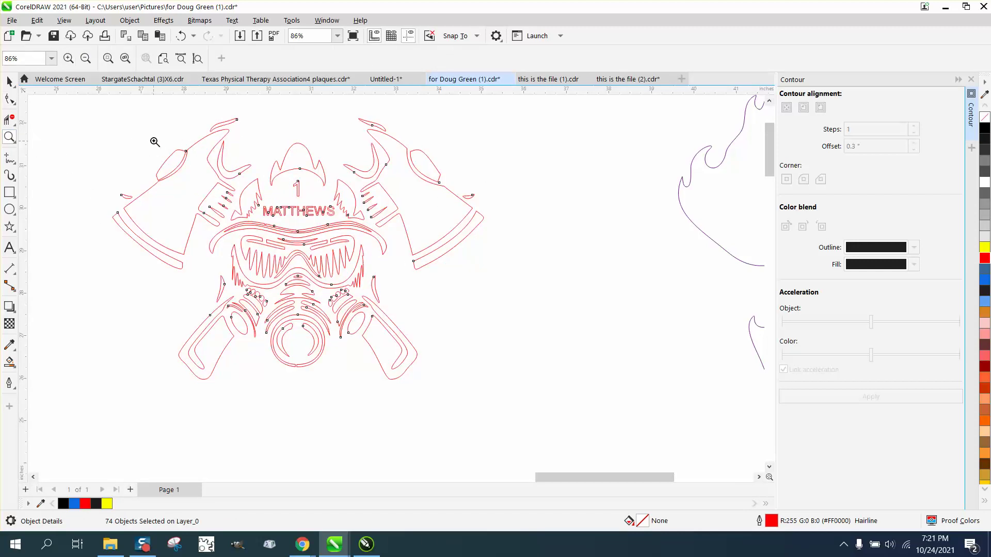
pyautogui.moveTo(145, 145); pyautogui.dragTo(264, 207)
pyautogui.click(10, 99)
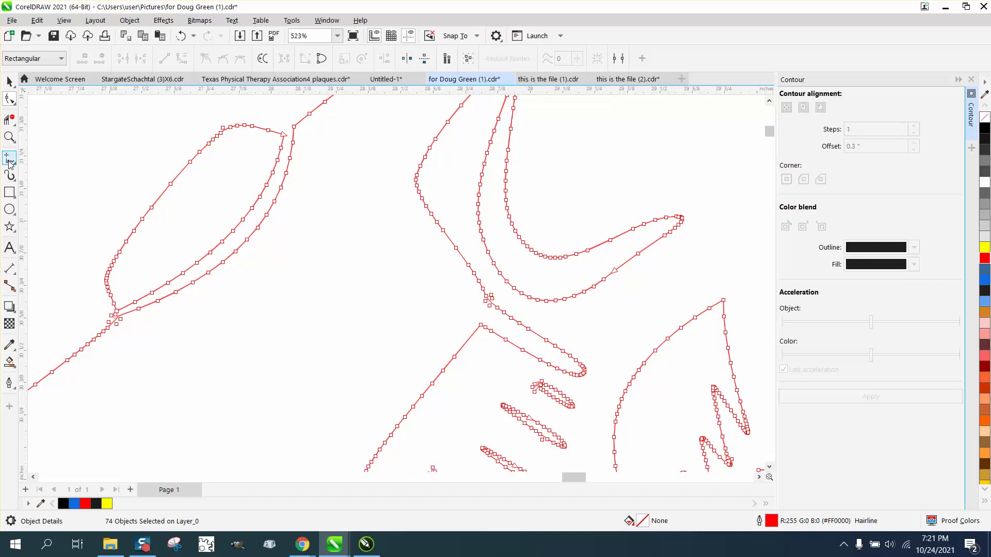
pyautogui.click(9, 137)
pyautogui.moveTo(92, 283); pyautogui.dragTo(214, 363)
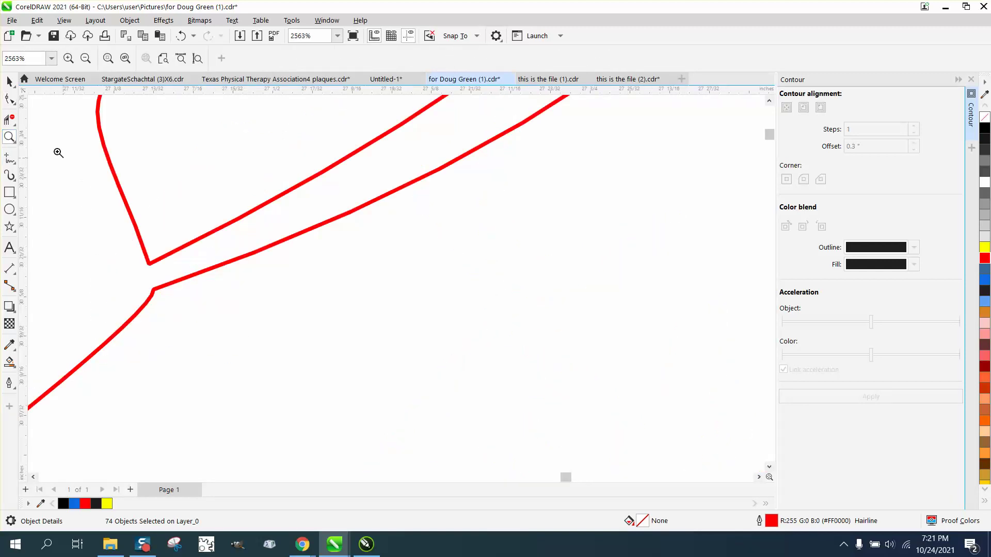
pyautogui.click(14, 101)
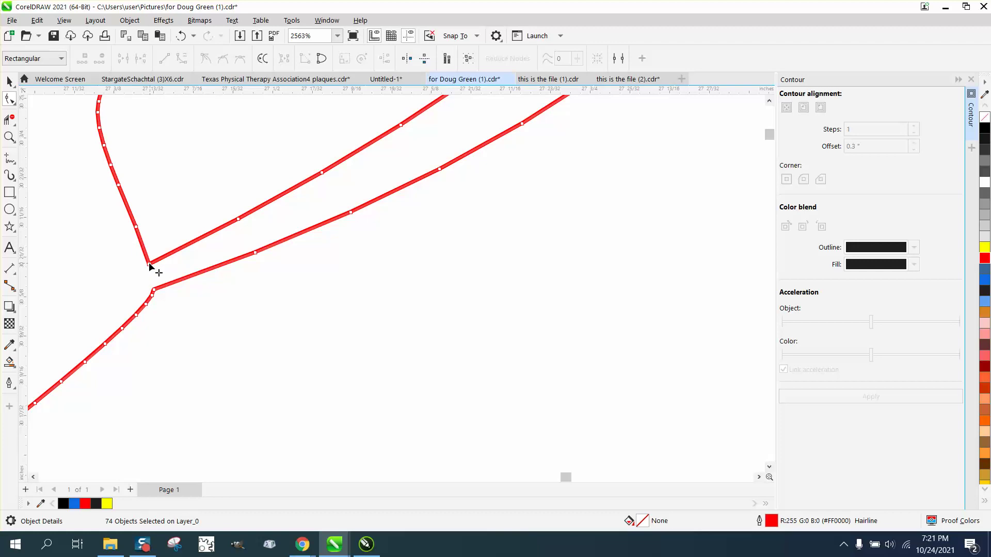
pyautogui.moveTo(149, 264); pyautogui.dragTo(147, 250)
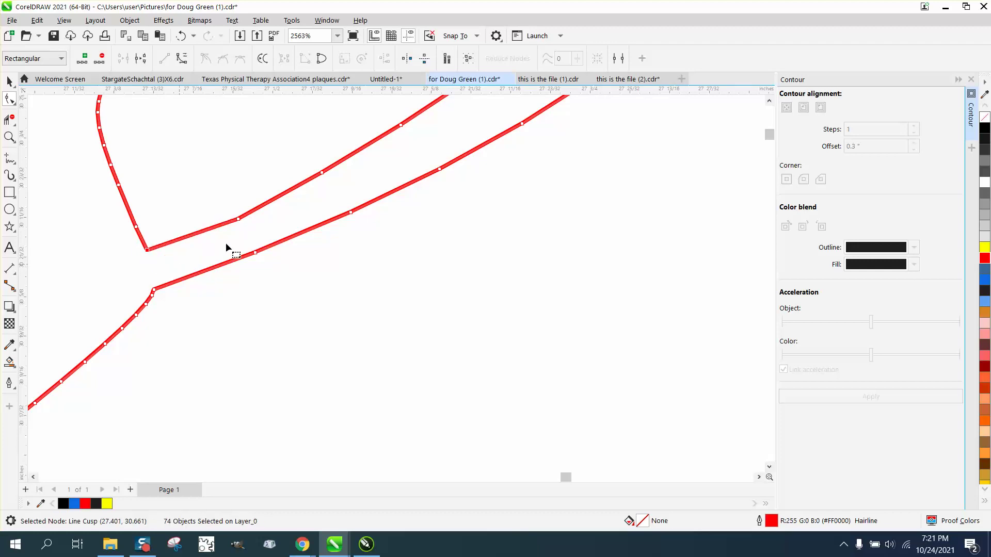
pyautogui.moveTo(238, 221); pyautogui.dragTo(237, 205)
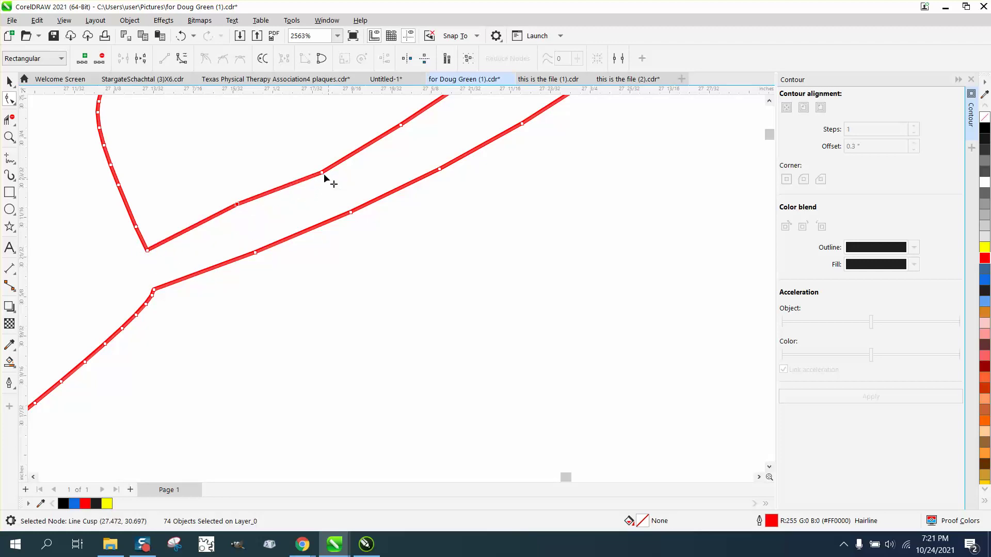
pyautogui.moveTo(322, 173); pyautogui.dragTo(322, 160)
# Step: Examine the gap at the left axe's oval and select the nodes around it
pyautogui.scroll(-4, 387, 250)
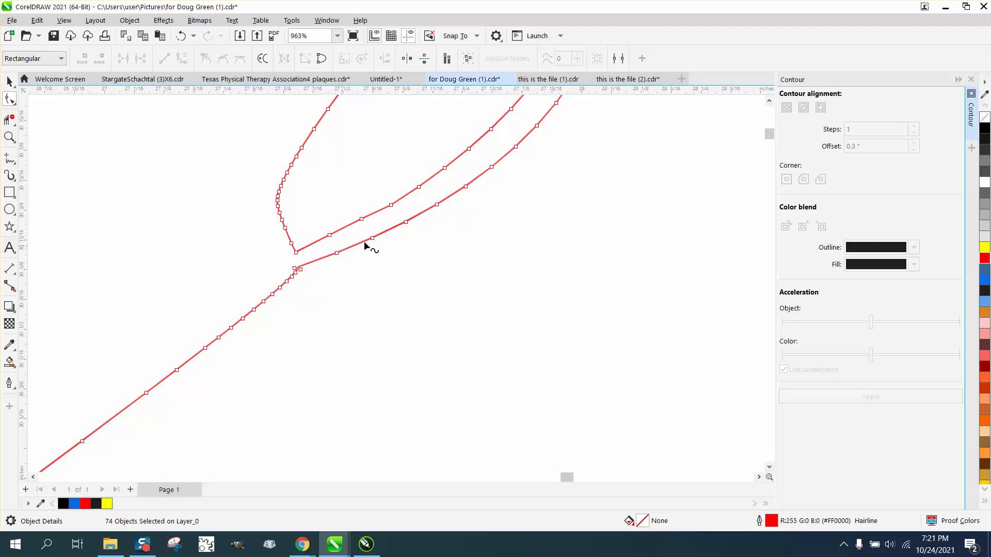
pyautogui.scroll(-2, 471, 209)
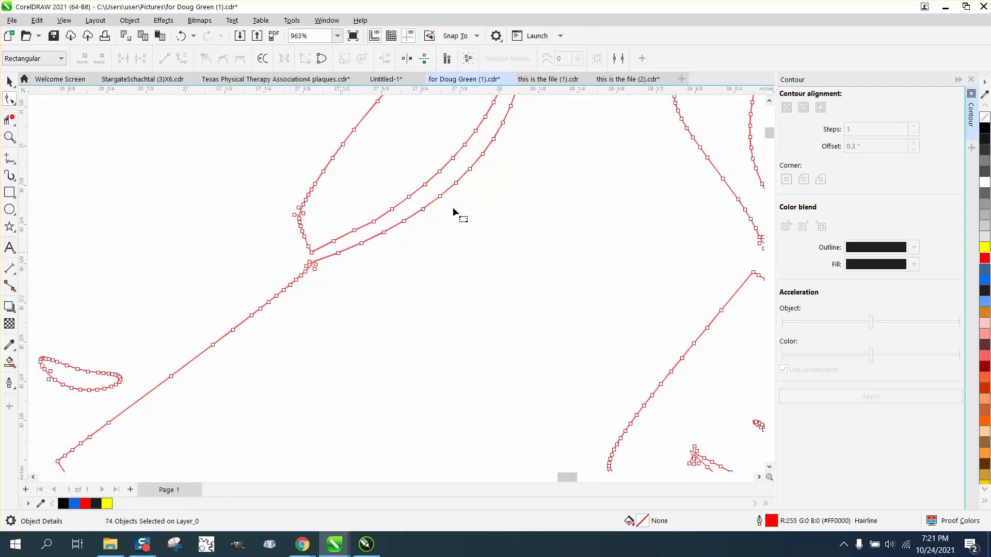
pyautogui.scroll(-5, 423, 217)
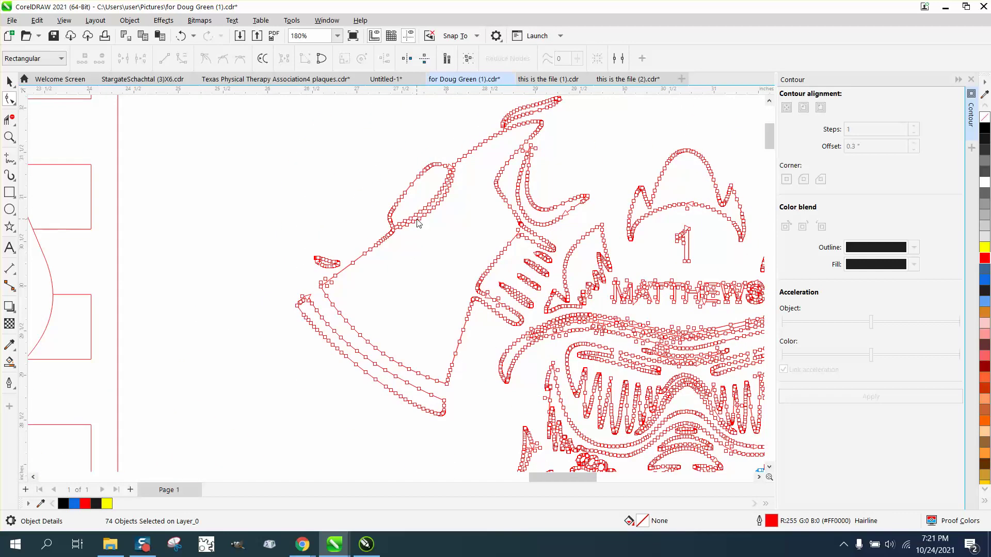
pyautogui.moveTo(377, 151); pyautogui.dragTo(495, 261)
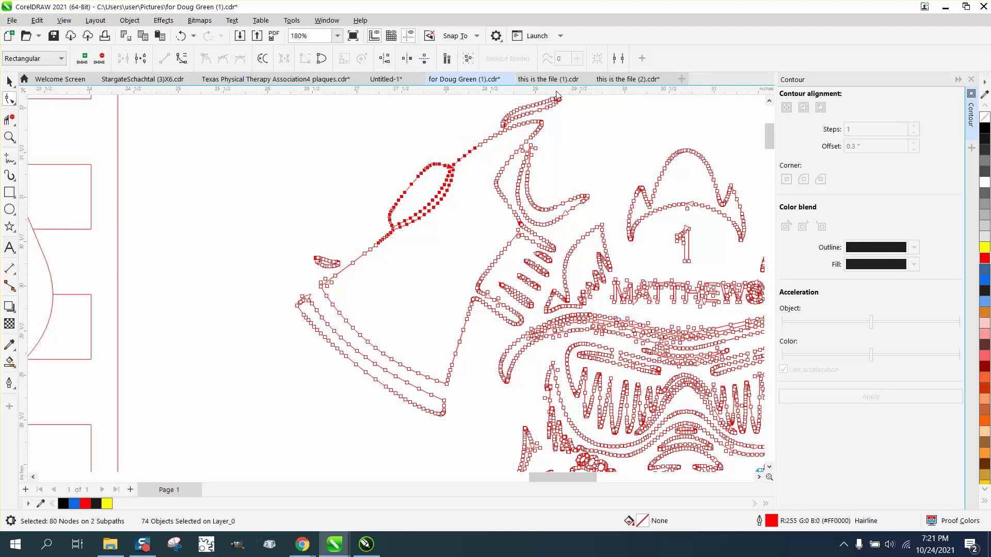
# Step: Try grouping the emblem curves to display their nodes with the Shape tool, and undo the grouping
pyautogui.press('space')
pyautogui.scroll(-2, 242, 117)
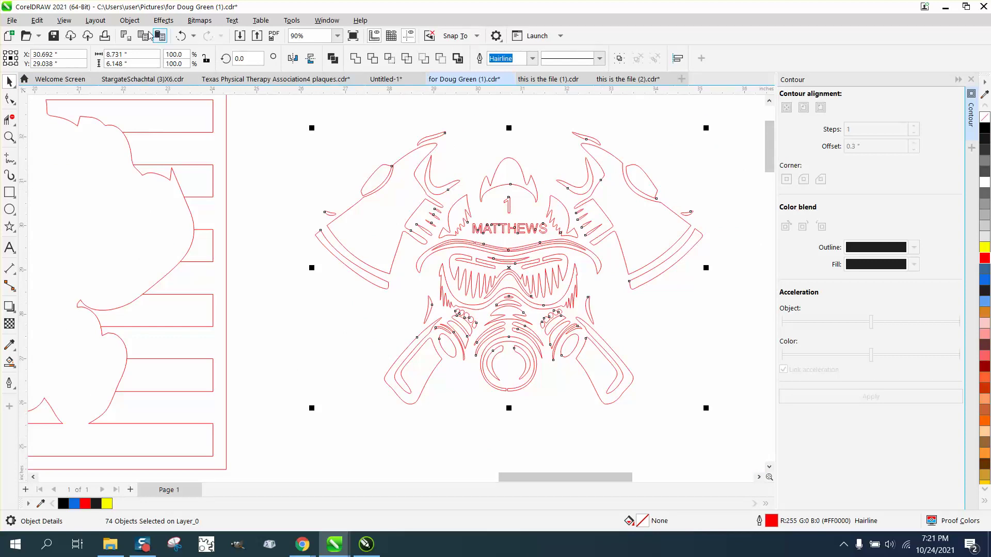
pyautogui.click(129, 21)
pyautogui.moveTo(183, 226)
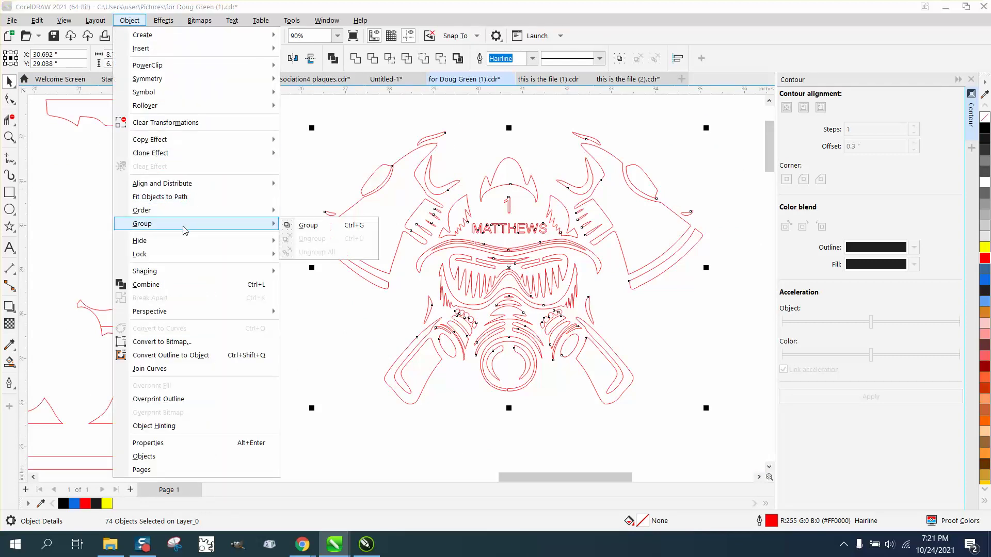
pyautogui.click(305, 225)
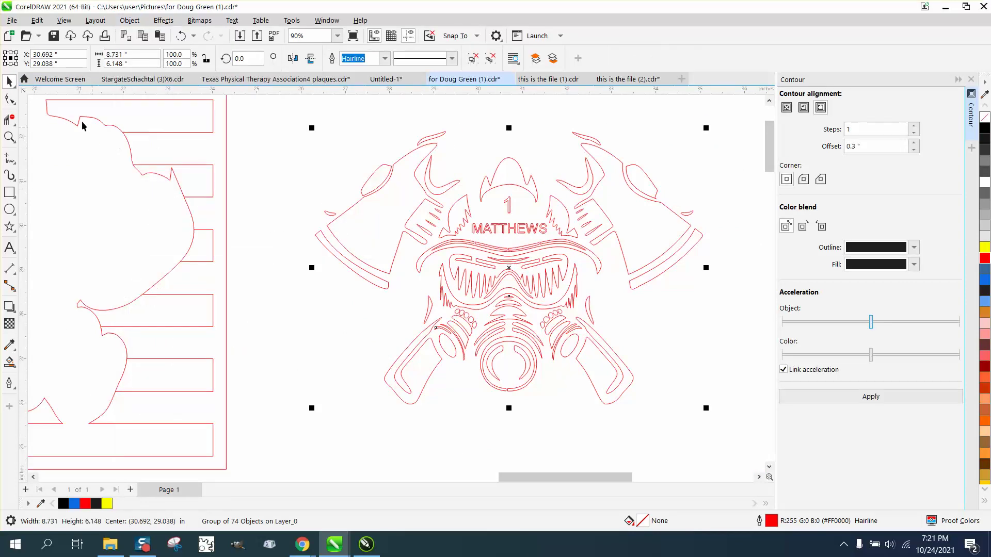
pyautogui.click(11, 99)
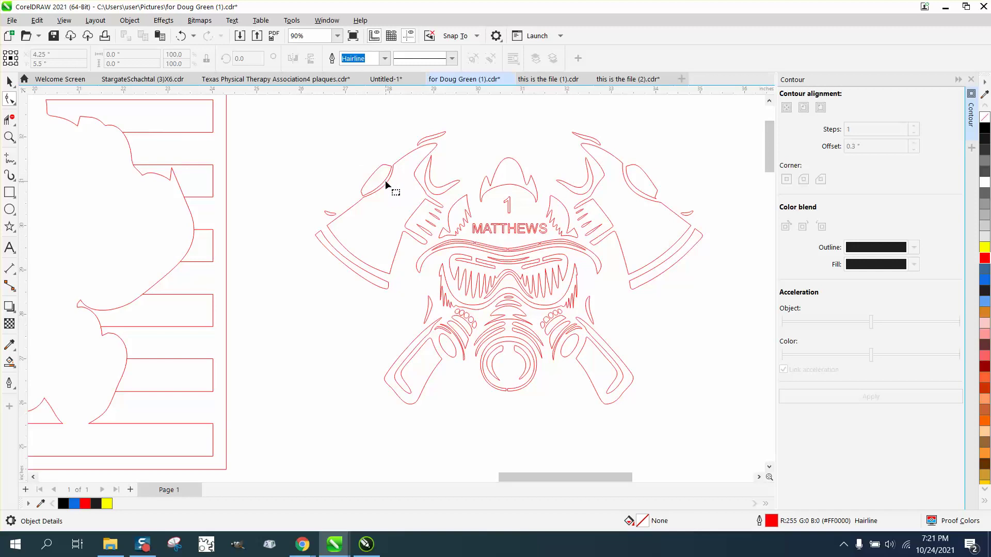
pyautogui.hotkey('ctrl', 'a')
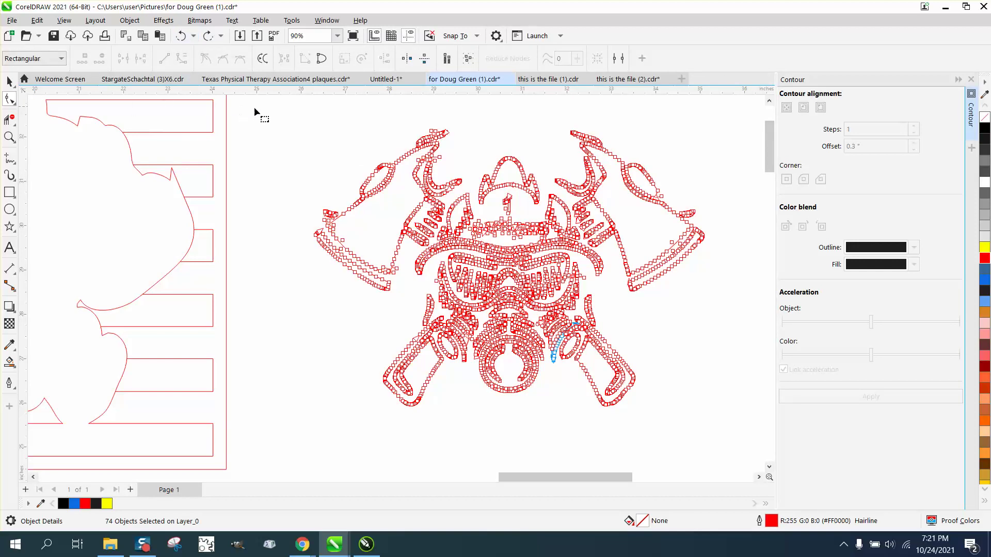
# Step: Select every node of the individual emblem curves with a selection box to compare with the grouped emblem
pyautogui.moveTo(521, 346); pyautogui.dragTo(656, 410)
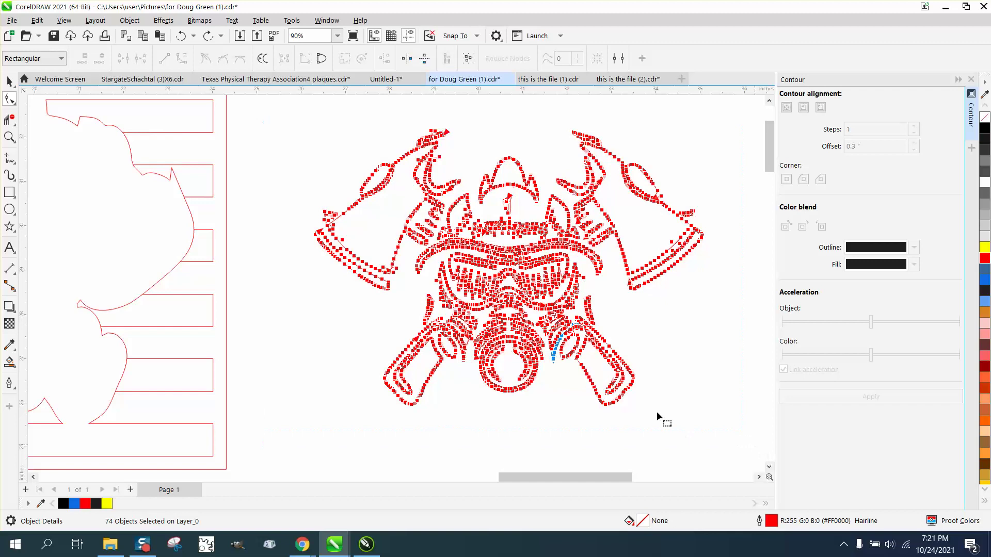
pyautogui.click(565, 364)
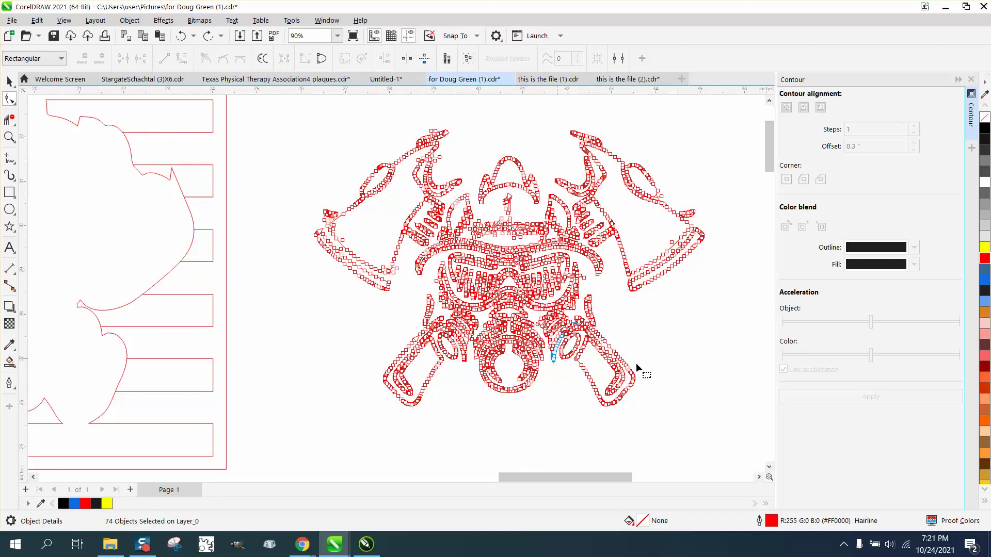
pyautogui.moveTo(648, 380); pyautogui.dragTo(752, 449)
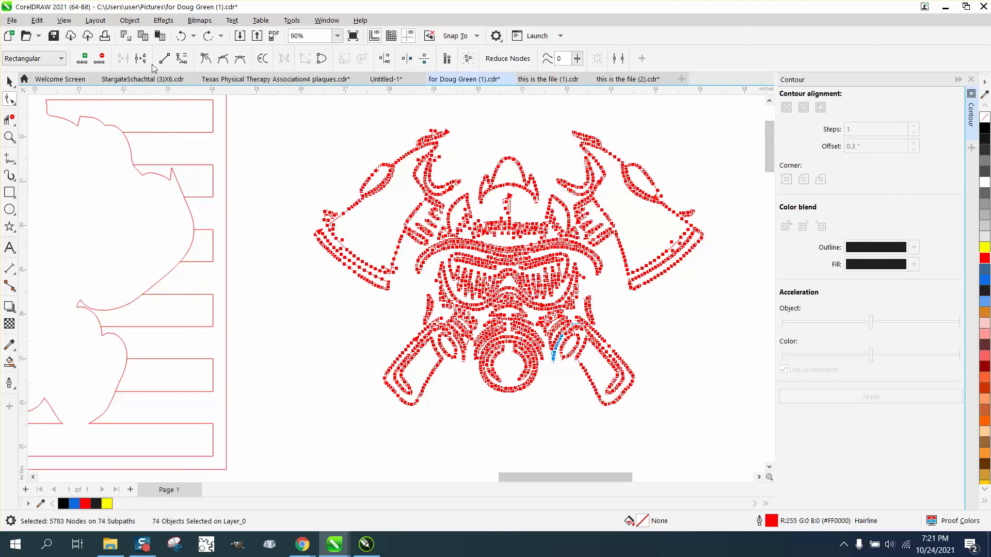
pyautogui.click(129, 21)
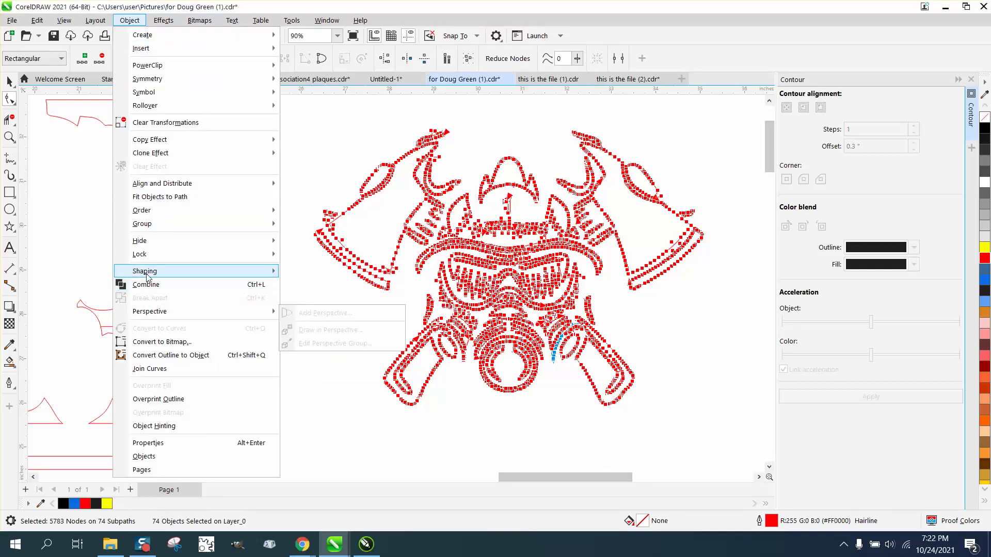
pyautogui.moveTo(152, 229)
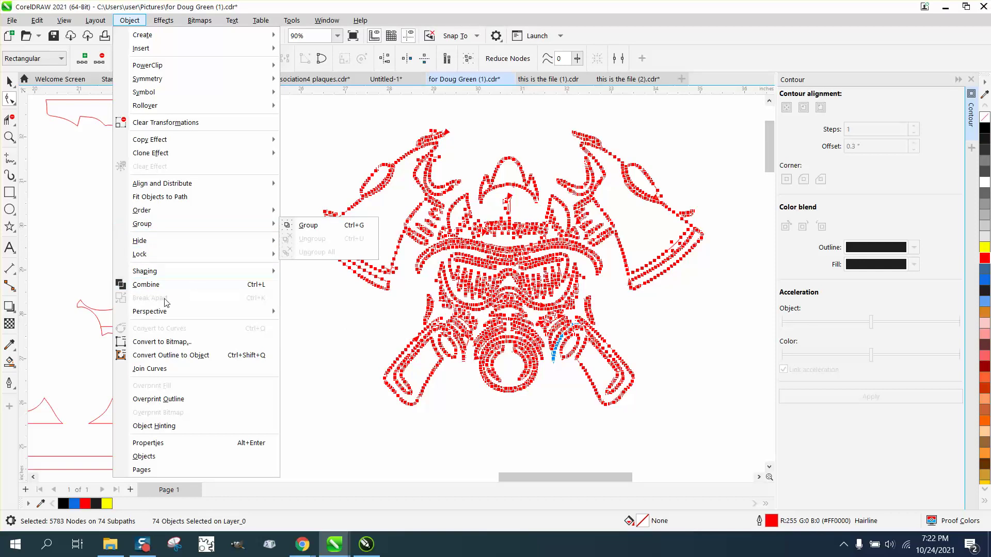
pyautogui.moveTo(253, 241)
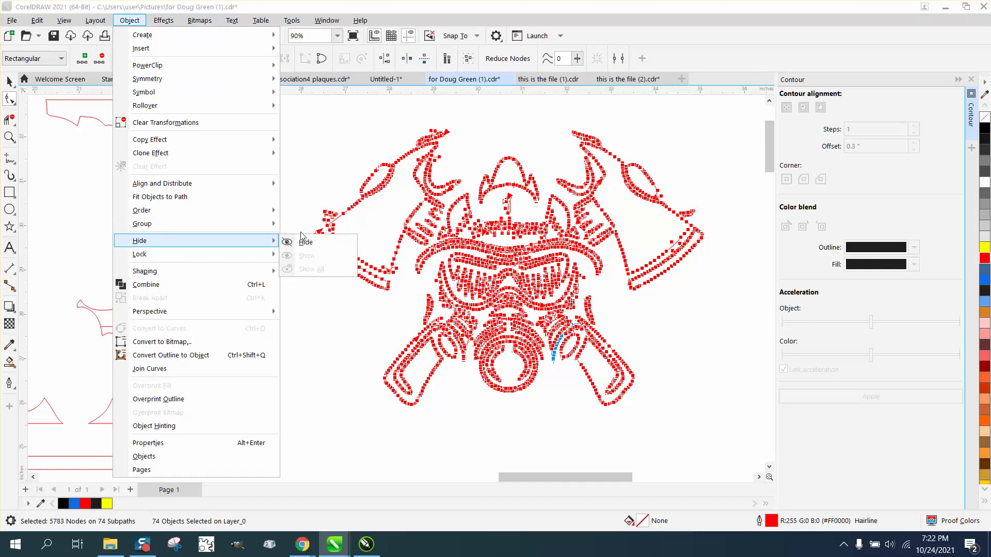
pyautogui.click(305, 225)
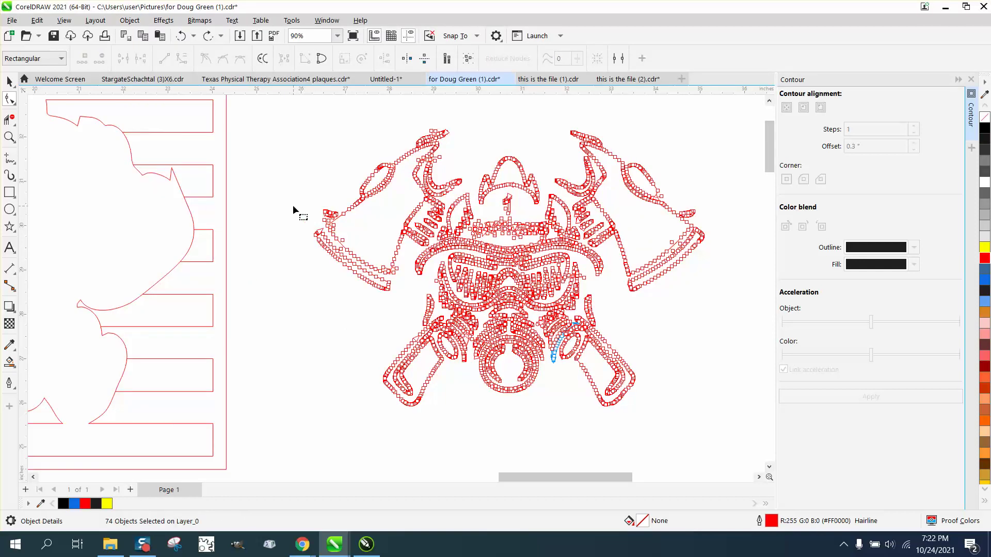
# Step: Draw a rectangle about 11.5 by 7.8 inches around the whole firefighter emblem
pyautogui.click(9, 81)
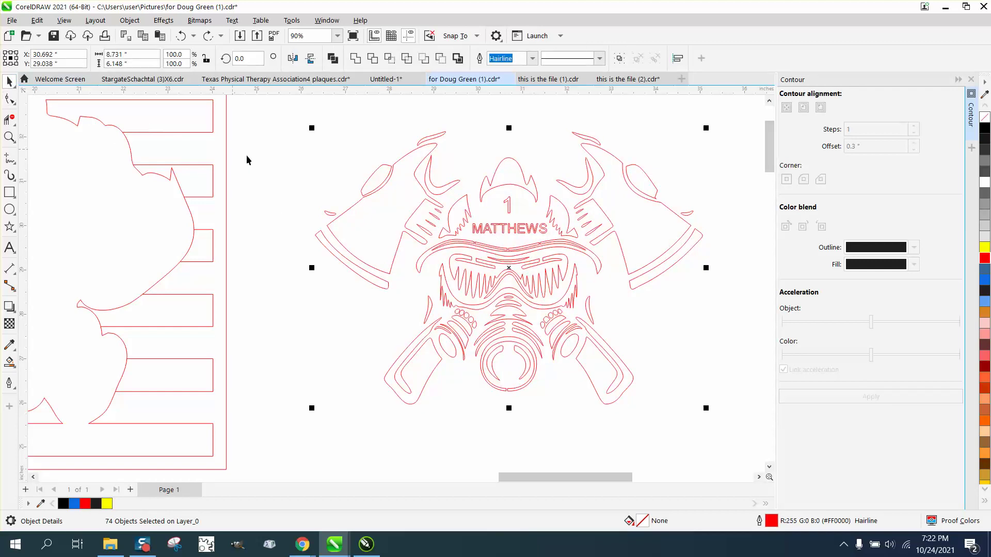
pyautogui.scroll(-1, 246, 154)
pyautogui.scroll(-1, 313, 165)
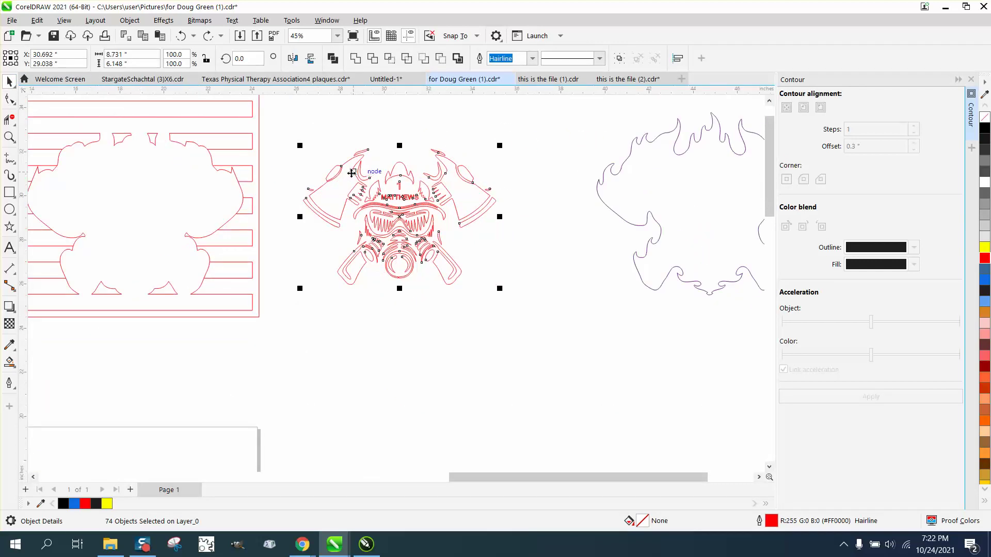
pyautogui.click(9, 192)
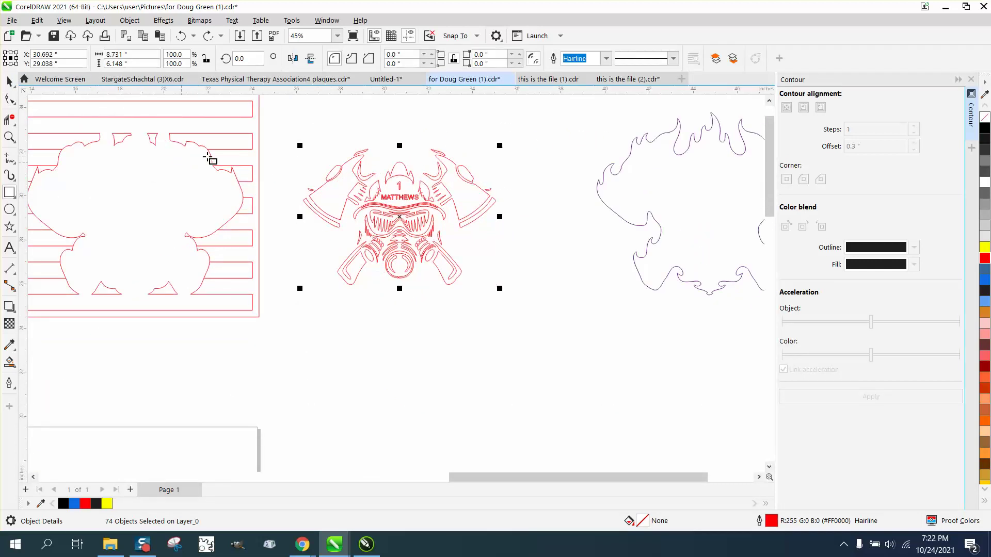
pyautogui.moveTo(285, 134); pyautogui.dragTo(539, 308)
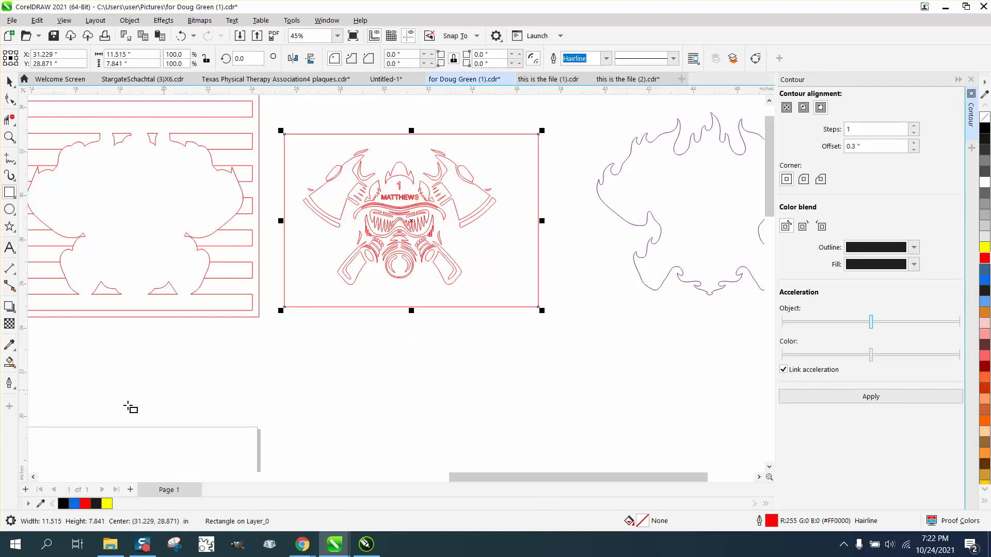
# Step: Smart Fill the area between the rectangle and the emblem in black and move the new shape 12 inches down
pyautogui.click(9, 362)
pyautogui.click(299, 294)
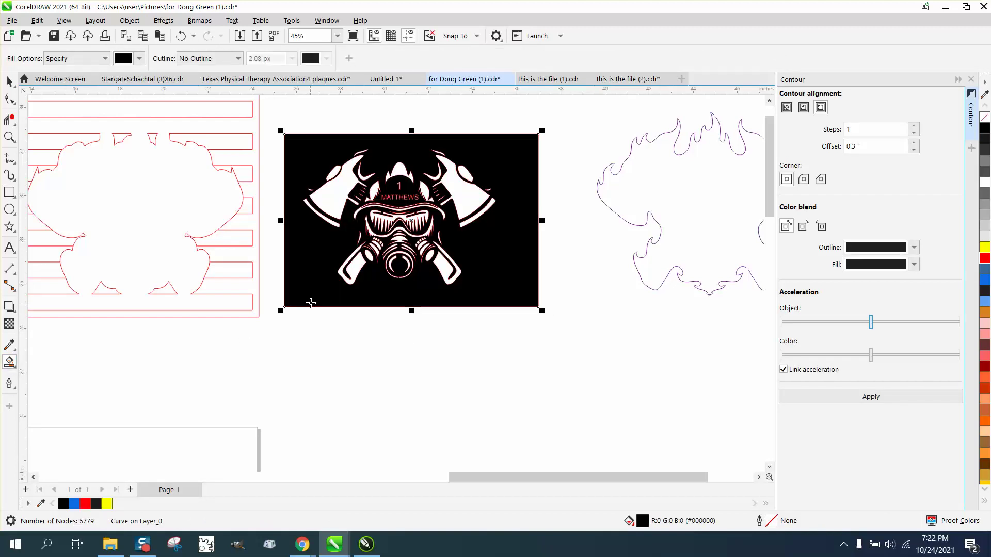
pyautogui.press('Down')
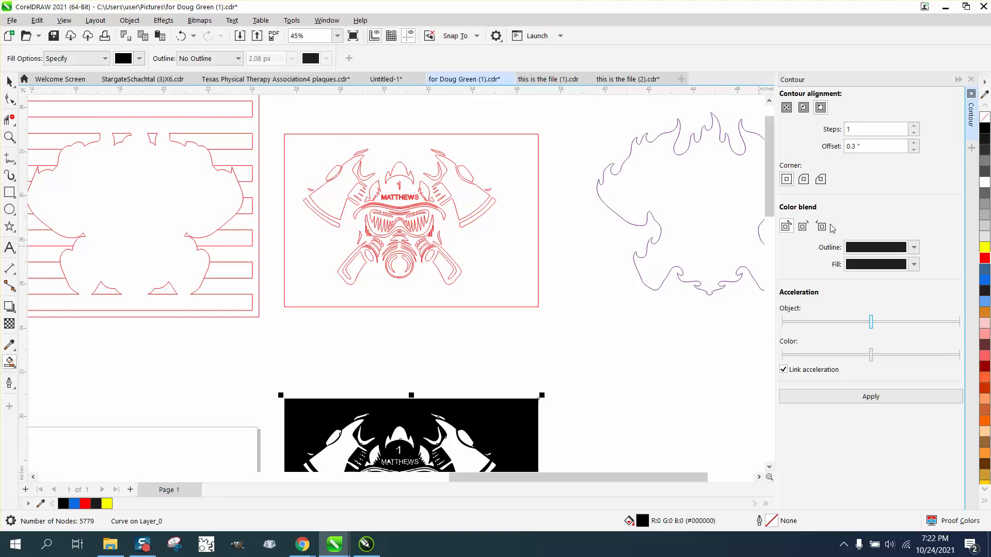
# Step: Remove the fill from the new shape and give it a red outline
pyautogui.click(985, 118)
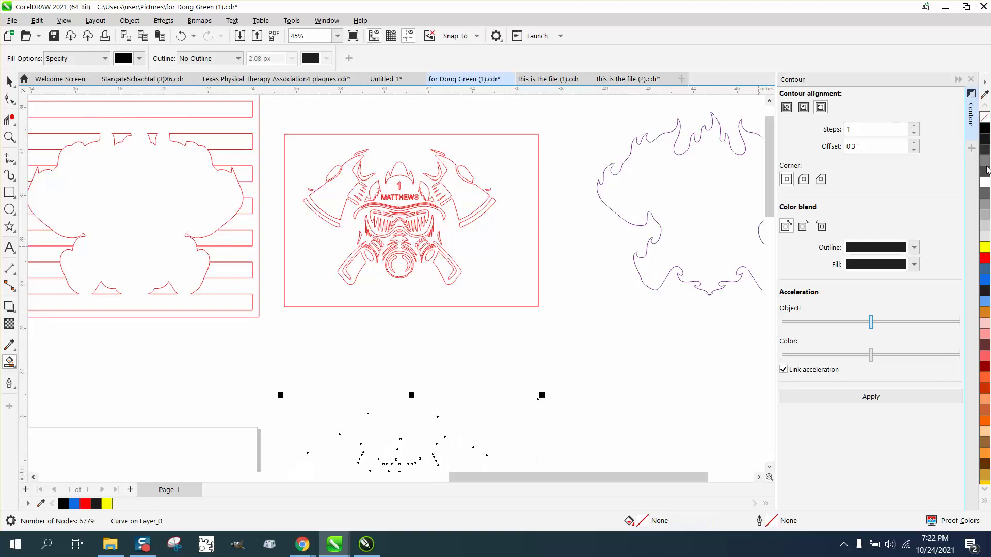
pyautogui.rightClick(984, 257)
# Step: Break the red outlined copy apart into separate curves and delete its surrounding rectangle
pyautogui.scroll(-2, 411, 304)
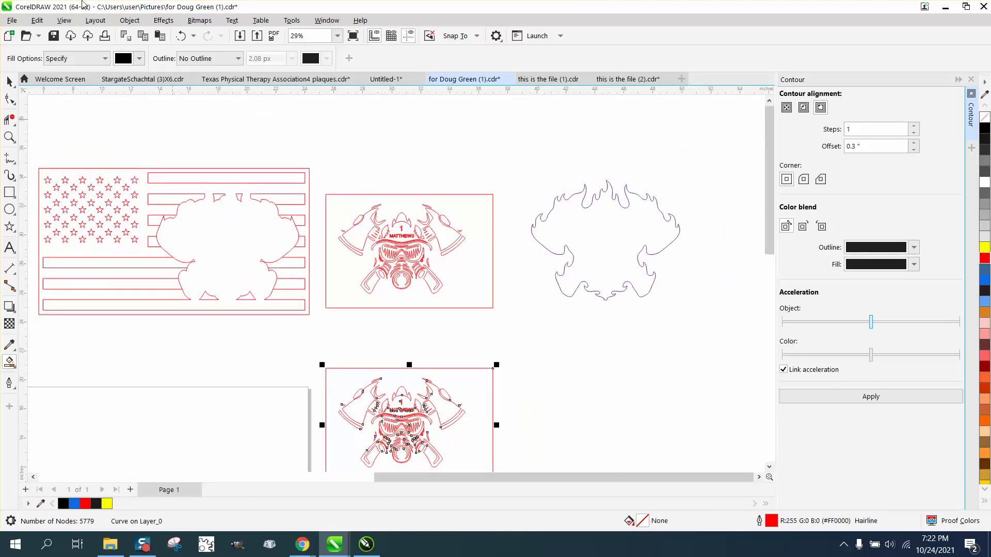
pyautogui.click(130, 20)
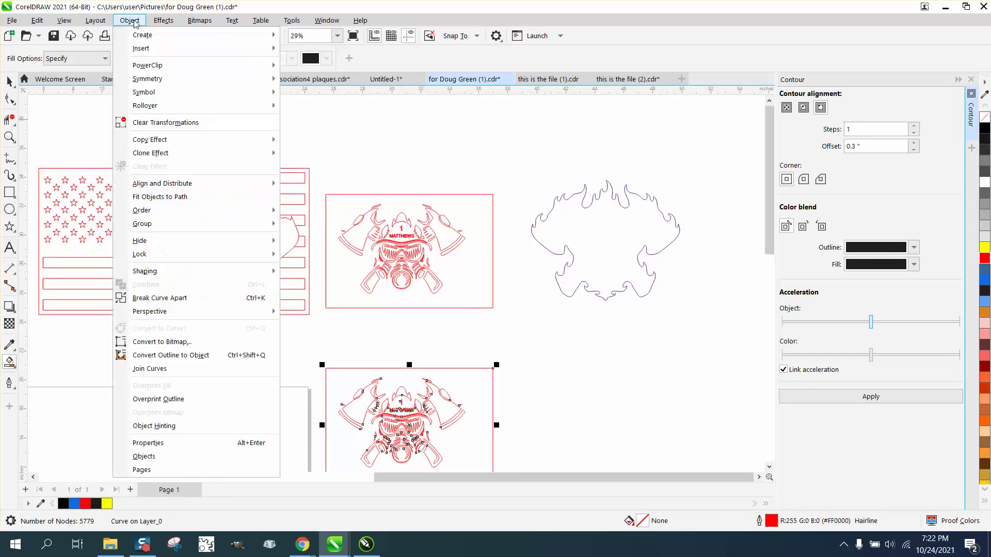
pyautogui.click(170, 299)
pyautogui.click(482, 369)
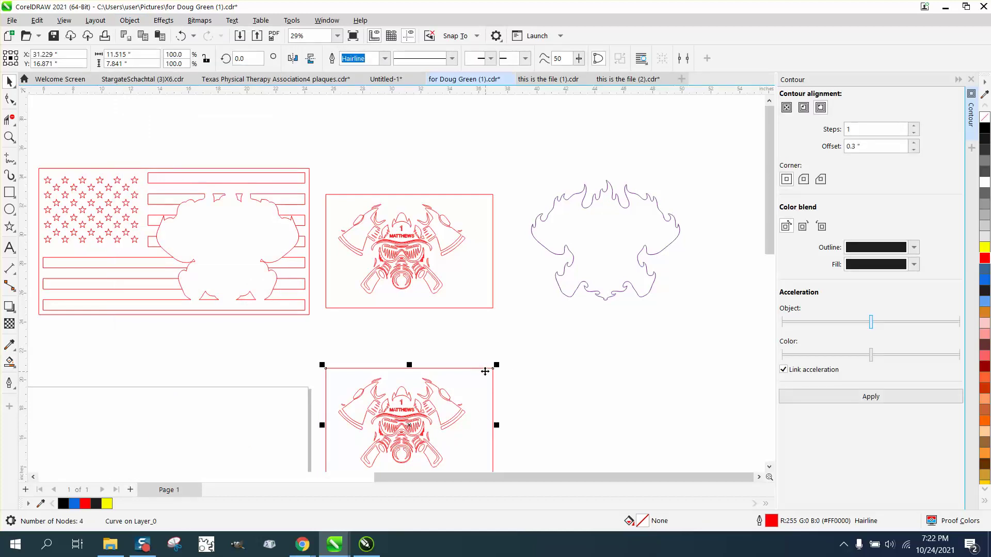
pyautogui.press('Delete')
# Step: Select all nodes of the oval cutout on the left axe head and reduce them by increasing the curve smoothness
pyautogui.click(10, 136)
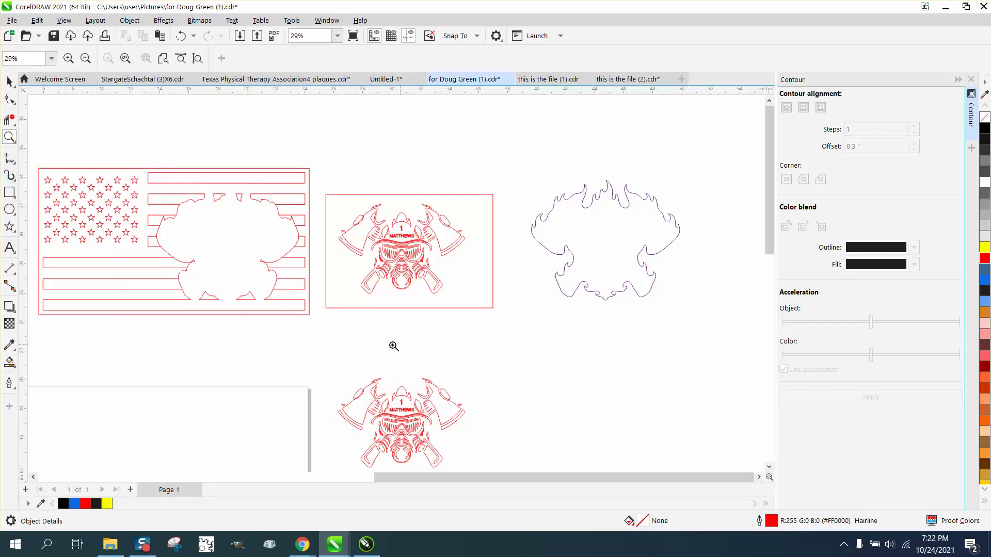
pyautogui.moveTo(296, 364); pyautogui.dragTo(542, 464)
pyautogui.click(10, 99)
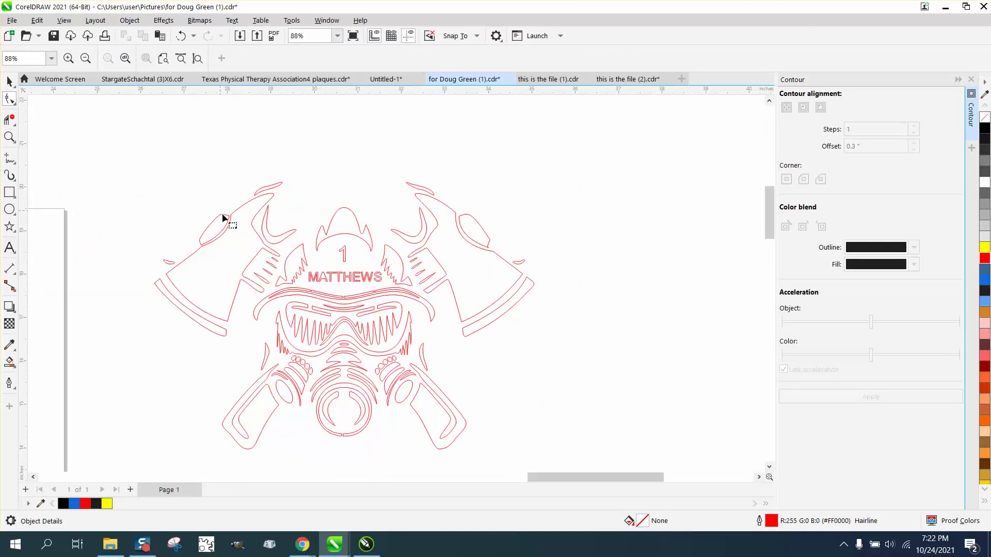
pyautogui.click(228, 215)
pyautogui.moveTo(185, 196); pyautogui.dragTo(263, 258)
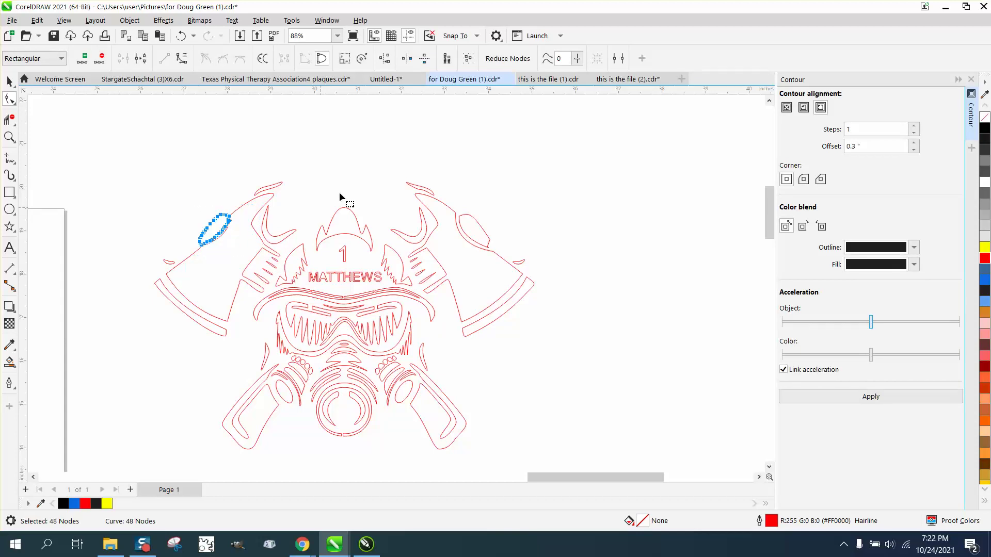
pyautogui.click(561, 58)
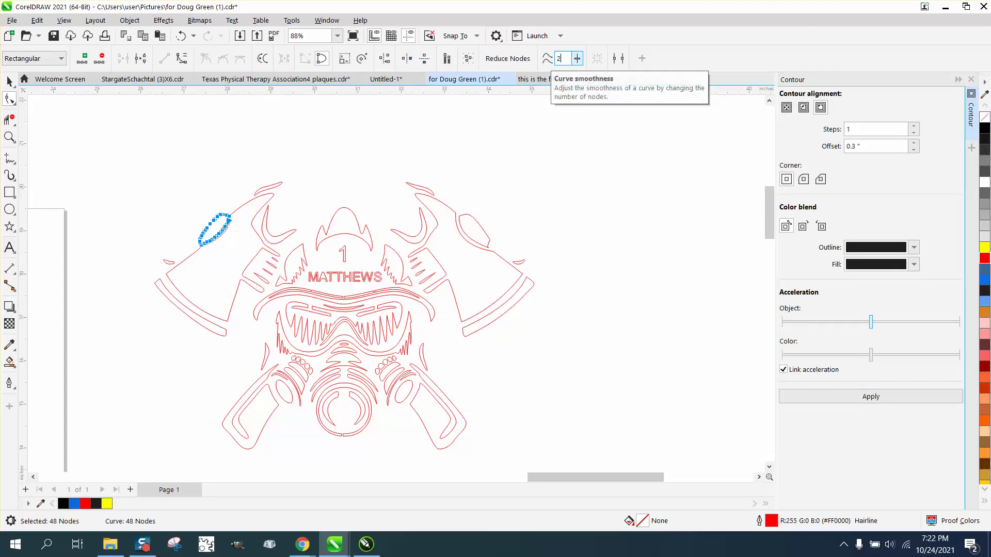
pyautogui.press('Return')
# Step: Select every node of all the emblem curves and apply a curve smoothness of 20
pyautogui.click(9, 136)
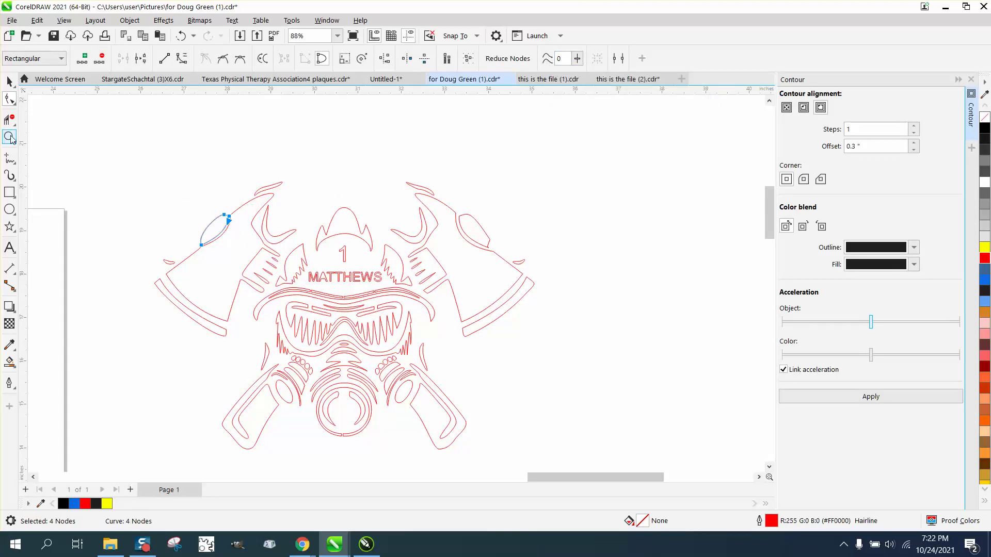
pyautogui.moveTo(206, 192); pyautogui.dragTo(609, 328)
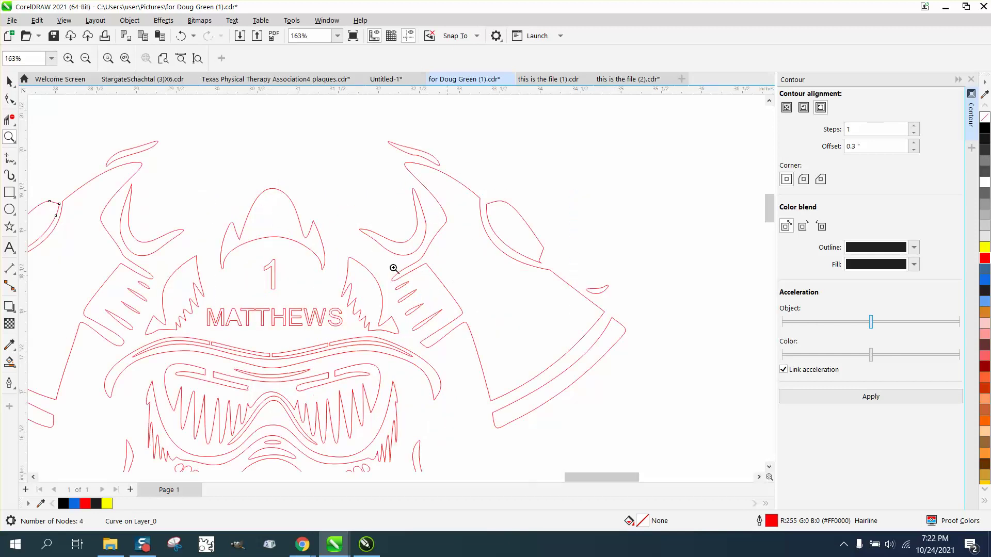
pyautogui.rightClick(303, 214)
pyautogui.click(10, 98)
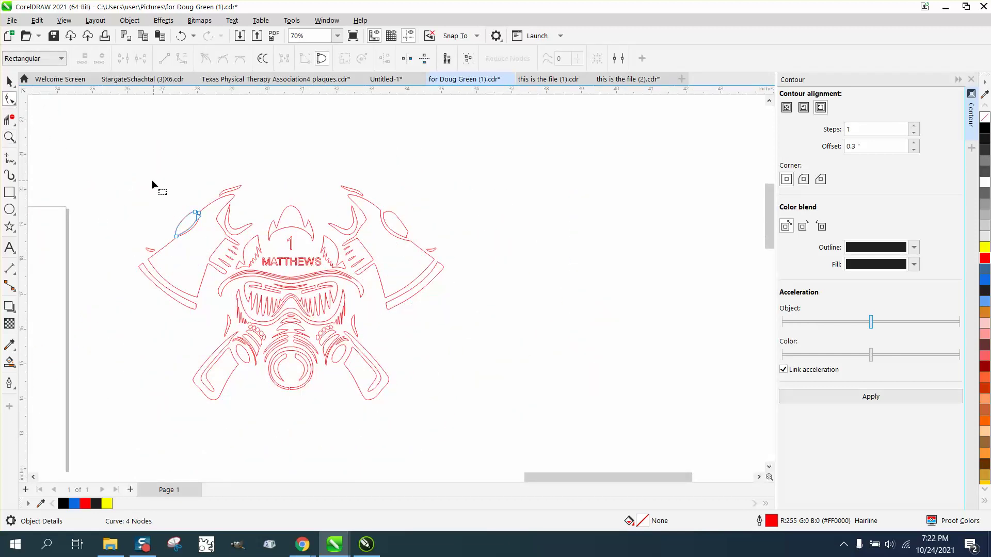
pyautogui.click(9, 81)
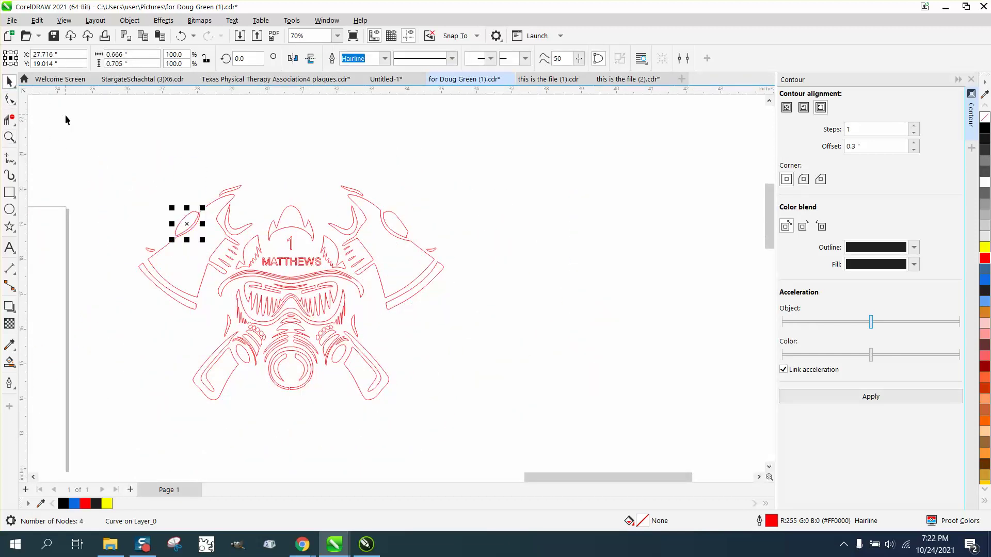
pyautogui.moveTo(73, 131); pyautogui.dragTo(550, 419)
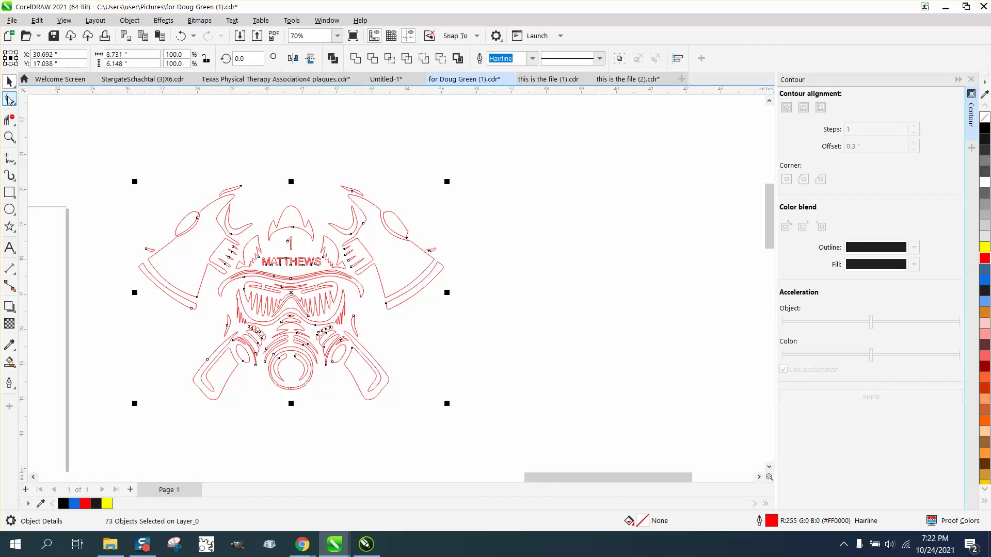
pyautogui.press('F10')
pyautogui.moveTo(514, 410); pyautogui.dragTo(514, 409)
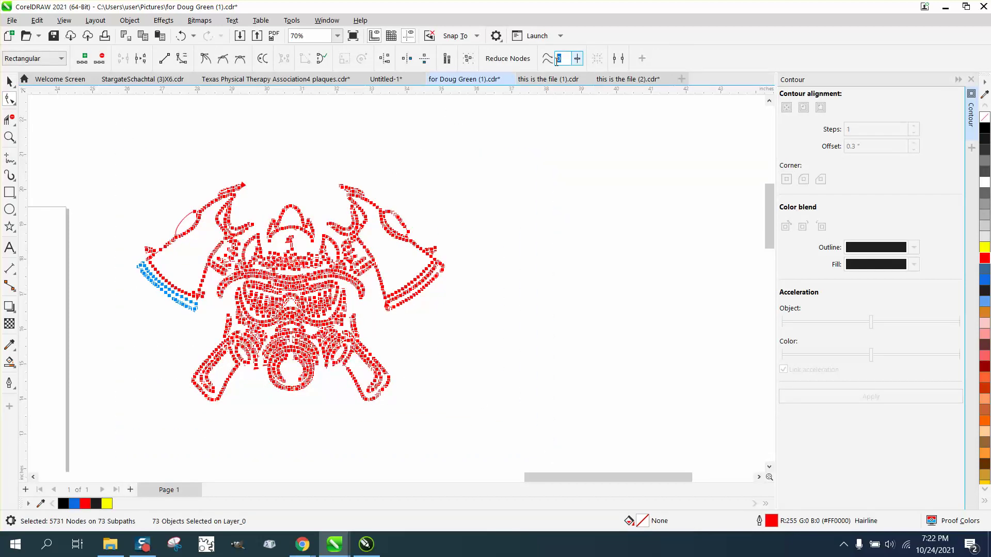
pyautogui.write('20')
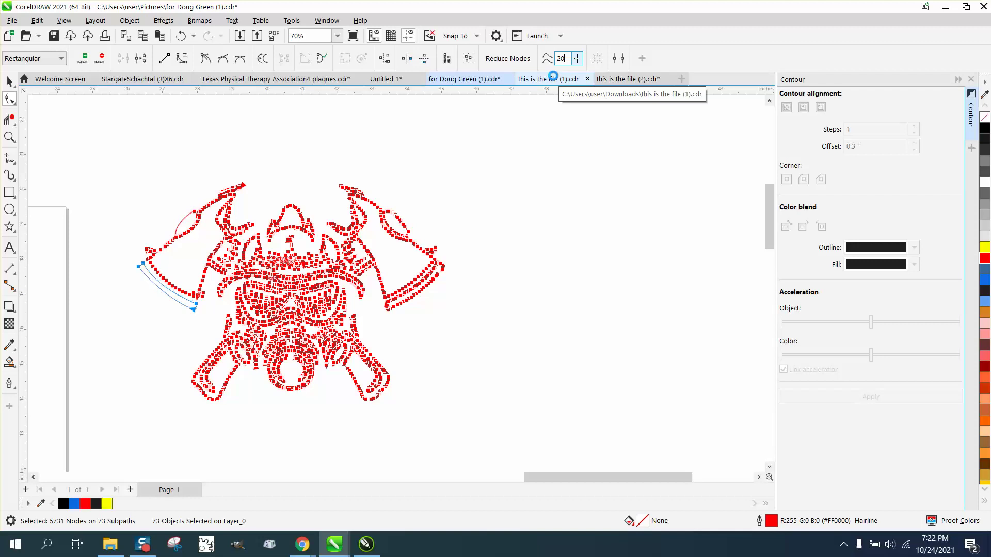
pyautogui.click(157, 187)
# Step: Try to box-select the nodes of the helmet crest and the numeral 1 for node reduction
pyautogui.click(9, 137)
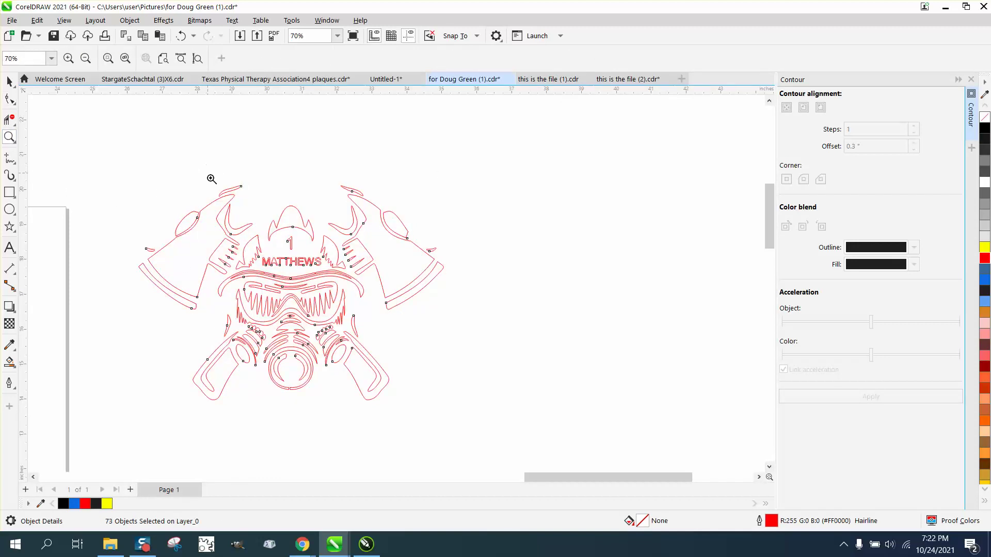
pyautogui.moveTo(212, 177); pyautogui.dragTo(439, 316)
pyautogui.click(10, 99)
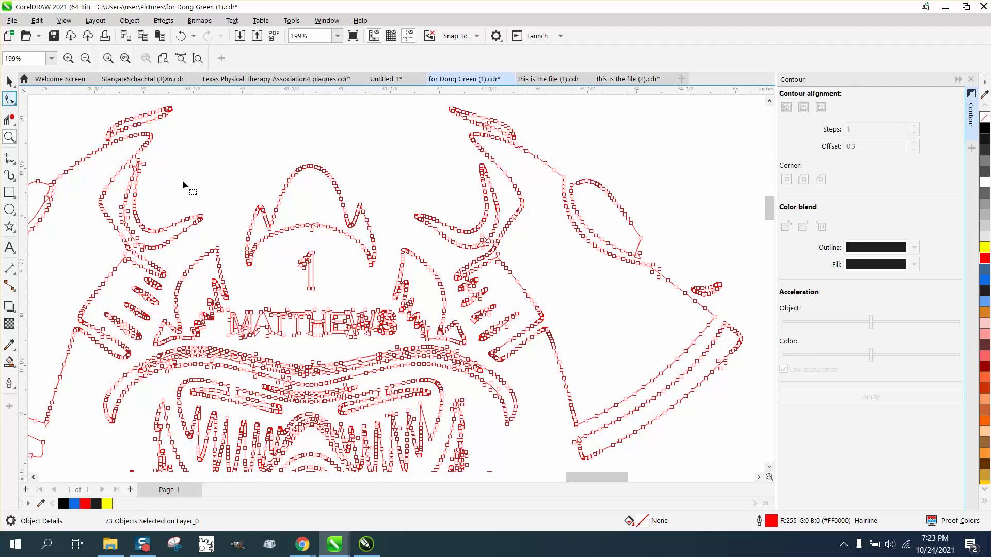
pyautogui.moveTo(219, 158); pyautogui.dragTo(420, 299)
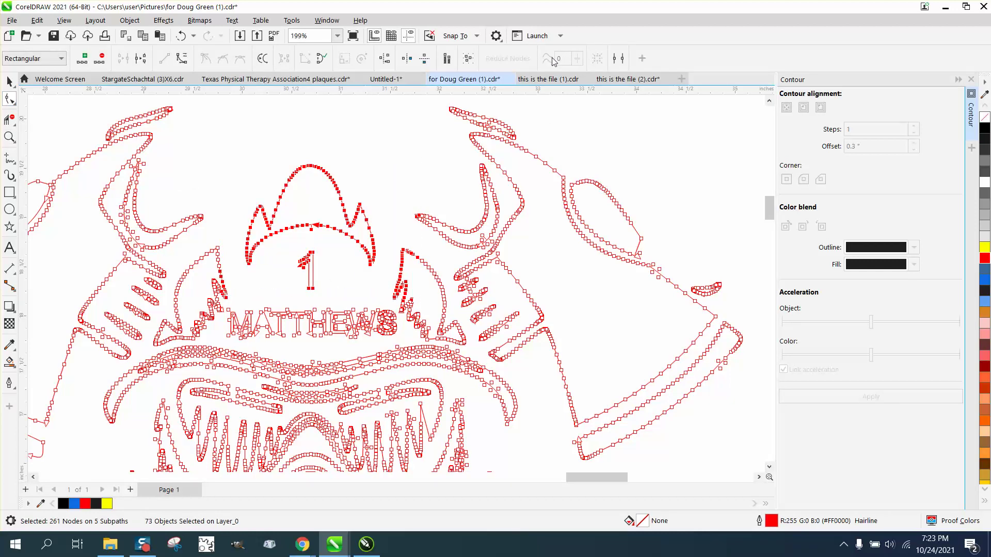
pyautogui.click(38, 131)
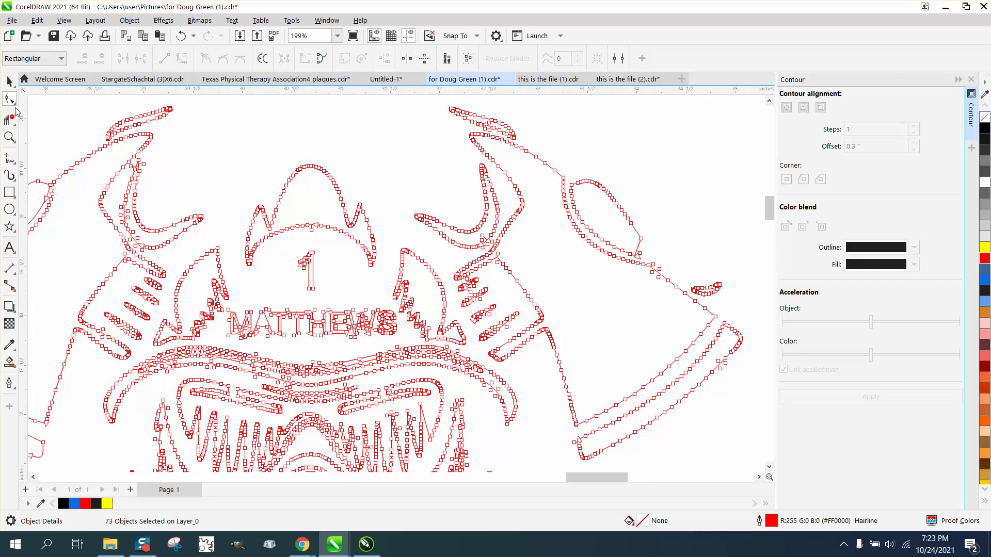
# Step: Try to isolate the helmet crest's nodes with a freehand selection and rectangular selection boxes
pyautogui.click(16, 107)
pyautogui.click(44, 98)
pyautogui.moveTo(297, 299); pyautogui.dragTo(325, 299)
pyautogui.moveTo(383, 271)
pyautogui.mouseDown()
pyautogui.moveTo(401, 257)
pyautogui.moveTo(413, 214)
pyautogui.moveTo(414, 172)
pyautogui.mouseUp()
pyautogui.moveTo(436, 140)
pyautogui.mouseDown()
pyautogui.moveTo(456, 121)
pyautogui.moveTo(422, 152)
pyautogui.moveTo(415, 121)
pyautogui.moveTo(389, 108)
pyautogui.moveTo(415, 97)
pyautogui.moveTo(382, 85)
pyautogui.moveTo(325, 77)
pyautogui.moveTo(262, 110)
pyautogui.mouseUp()
pyautogui.moveTo(213, 140)
pyautogui.mouseDown()
pyautogui.moveTo(330, 167)
pyautogui.moveTo(291, 167)
pyautogui.mouseUp()
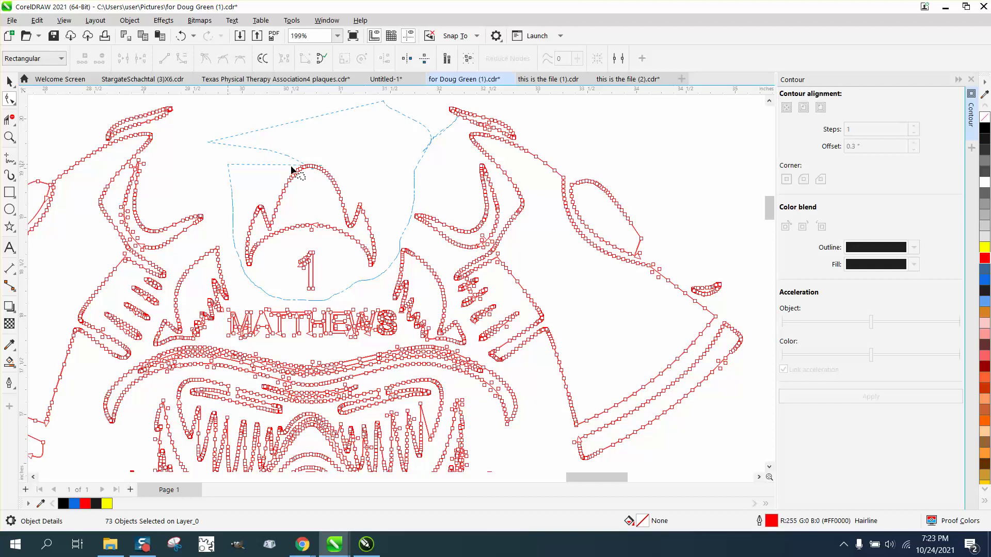
pyautogui.moveTo(231, 157)
pyautogui.mouseDown()
pyautogui.moveTo(209, 150)
pyautogui.moveTo(224, 163)
pyautogui.moveTo(217, 160)
pyautogui.mouseUp()
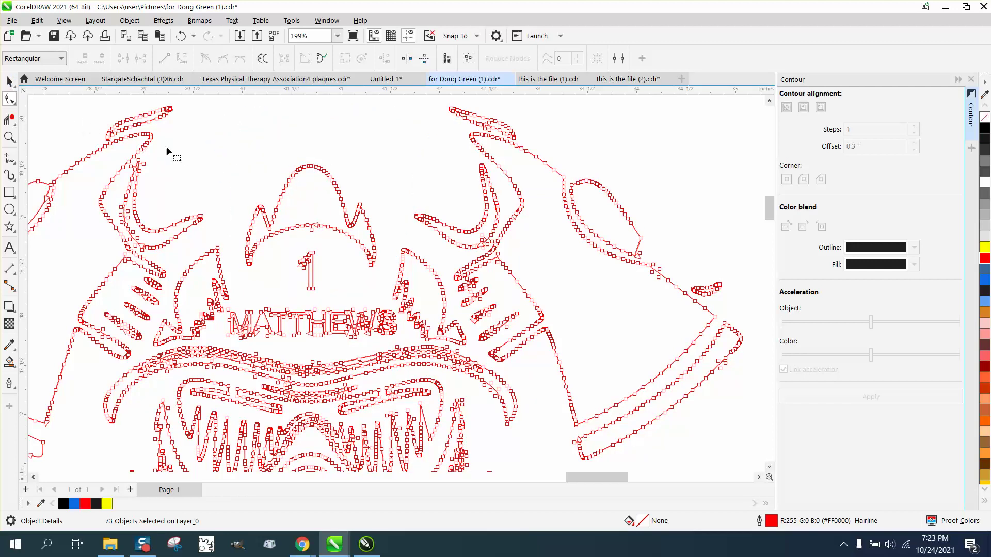
pyautogui.moveTo(244, 204); pyautogui.dragTo(385, 277)
pyautogui.moveTo(228, 147); pyautogui.dragTo(389, 294)
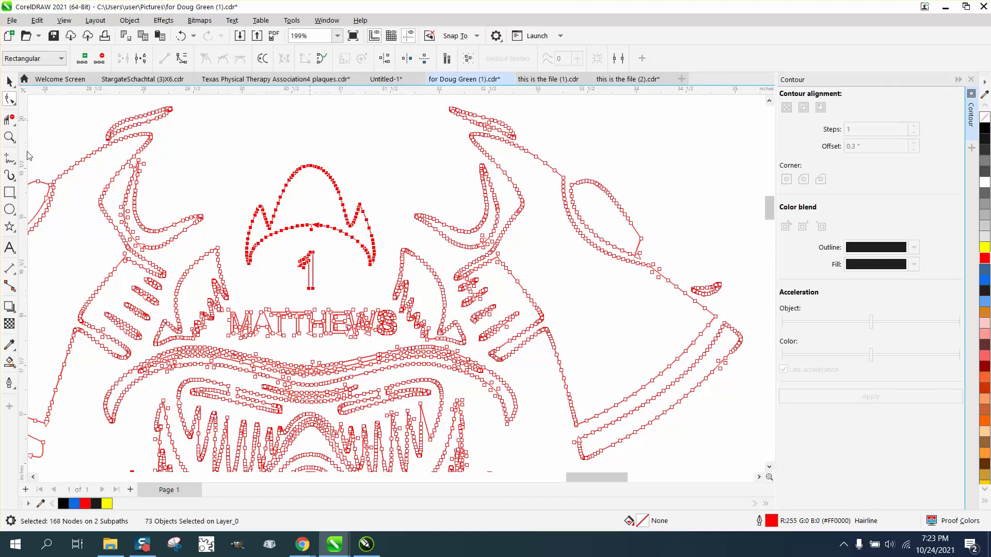
# Step: Delete the nodes along the top arc of the helmet crest
pyautogui.click(9, 136)
pyautogui.moveTo(217, 149); pyautogui.dragTo(437, 292)
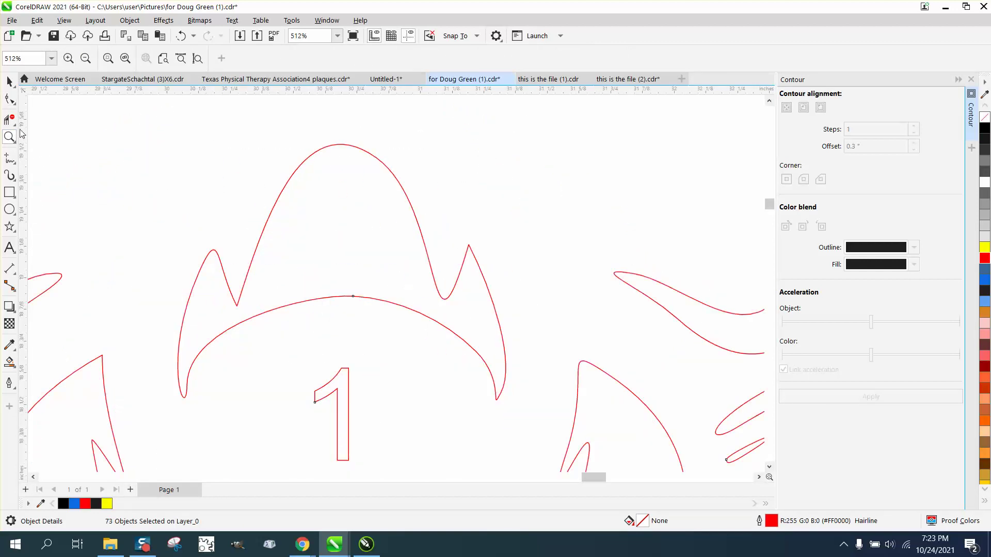
pyautogui.click(9, 98)
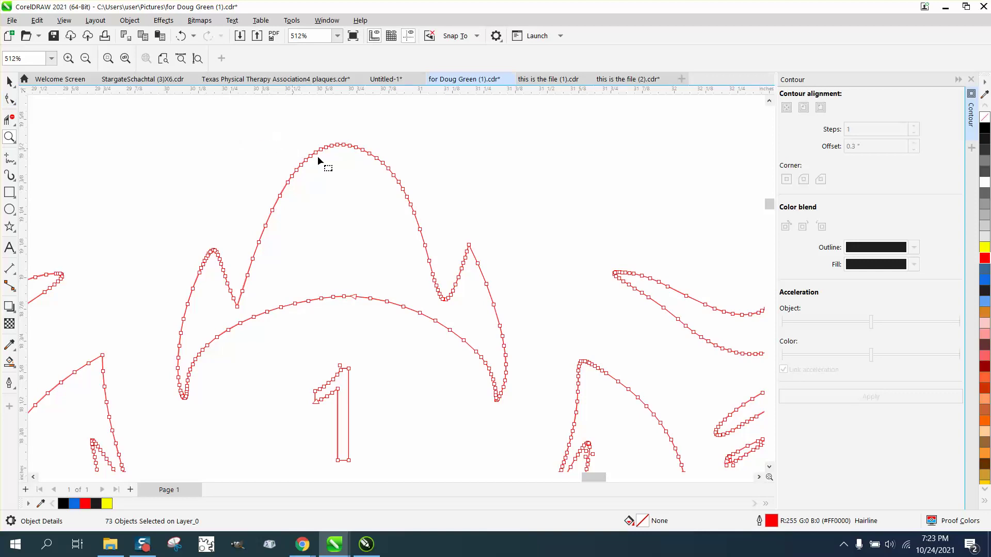
pyautogui.moveTo(261, 122); pyautogui.dragTo(408, 181)
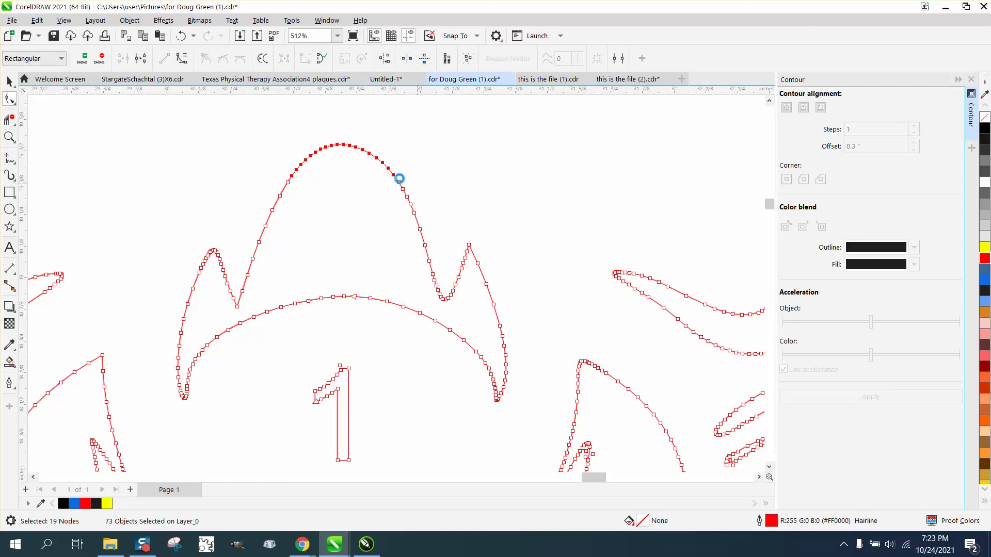
pyautogui.press('Delete')
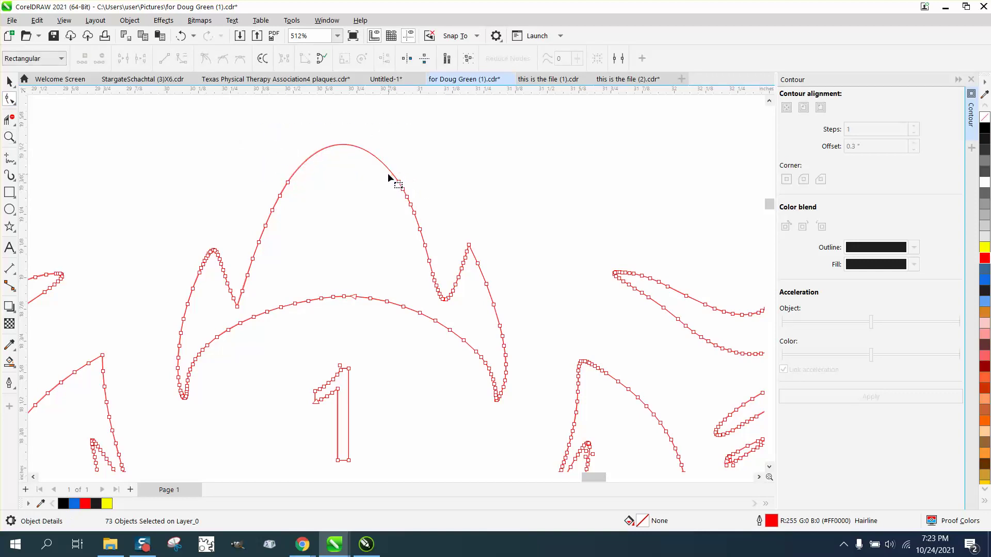
# Step: Smooth the helmet crest outline with the Smooth tool, using a nib size of 0.5 inches
pyautogui.click(15, 105)
pyautogui.click(41, 113)
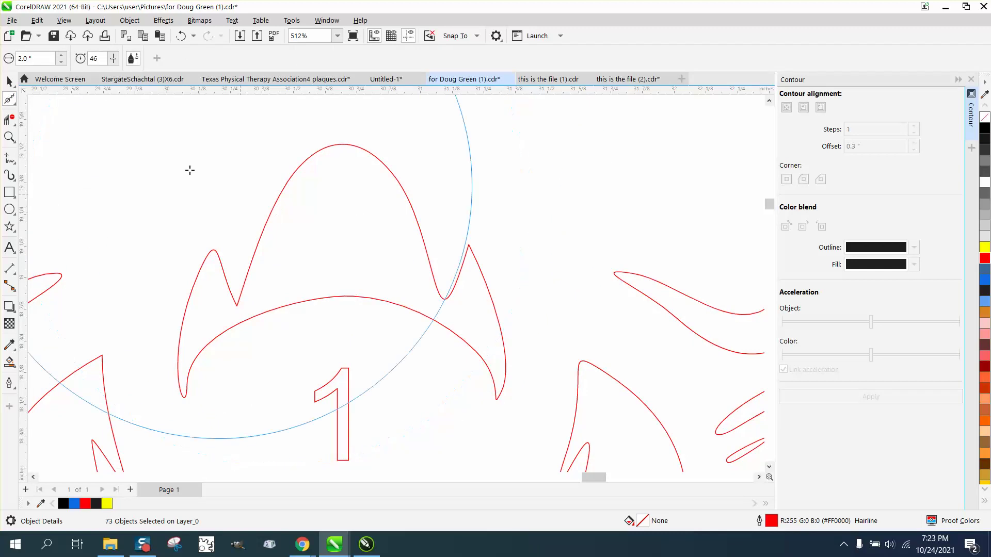
pyautogui.doubleClick(31, 58)
pyautogui.write('.')
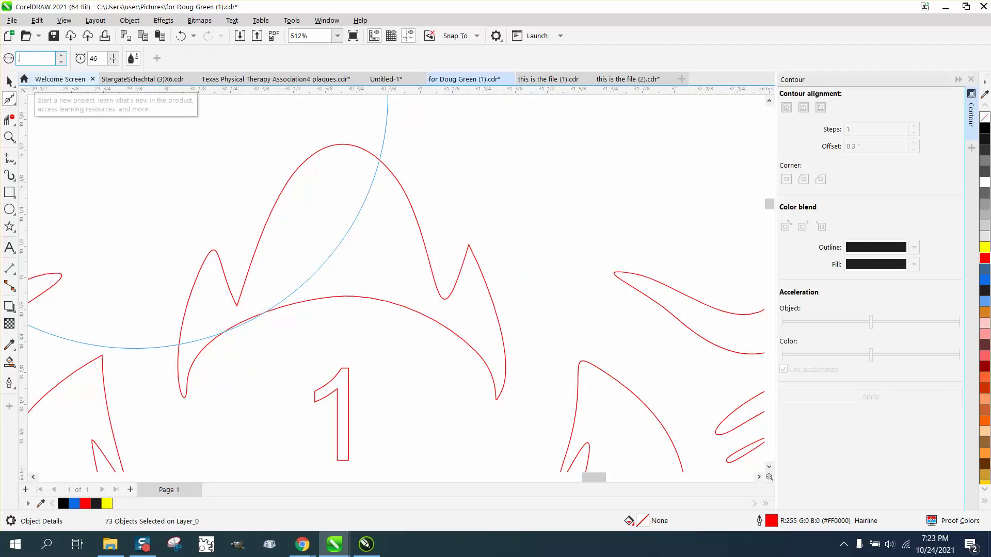
pyautogui.write('5')
pyautogui.press('Return')
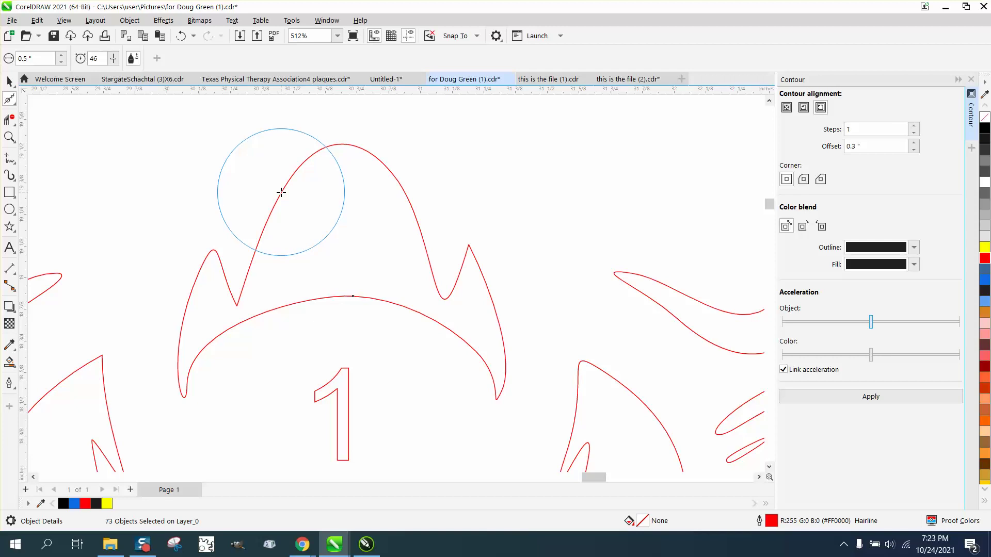
pyautogui.moveTo(281, 191); pyautogui.dragTo(259, 242)
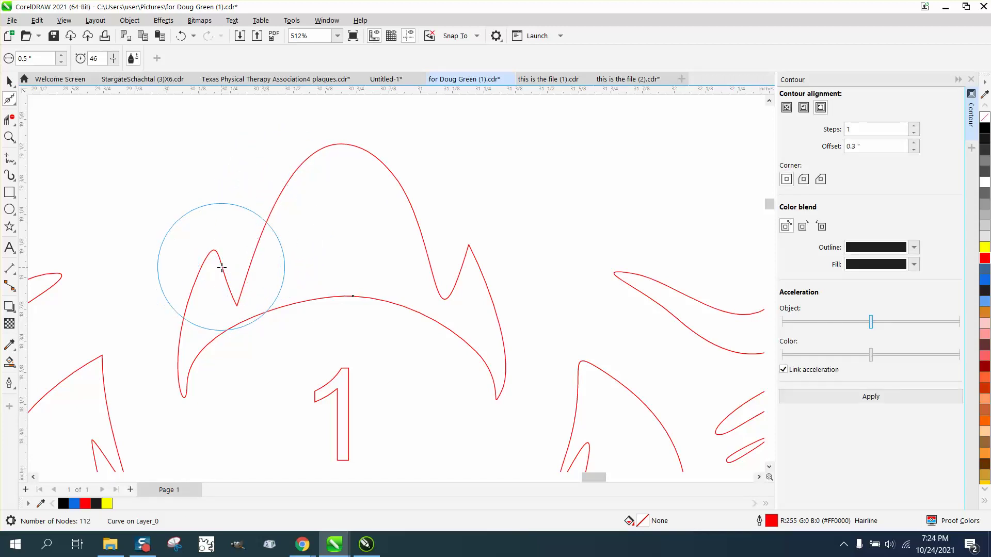
pyautogui.click(9, 81)
pyautogui.click(10, 98)
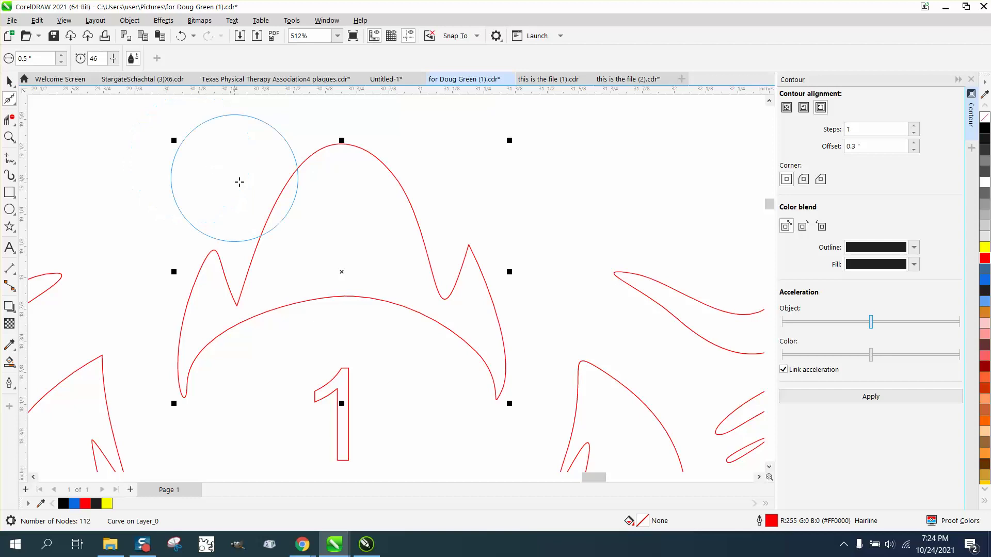
pyautogui.moveTo(274, 209)
pyautogui.mouseDown()
pyautogui.moveTo(252, 274)
pyautogui.moveTo(269, 309)
pyautogui.moveTo(398, 312)
pyautogui.moveTo(489, 388)
pyautogui.moveTo(508, 381)
pyautogui.moveTo(490, 290)
pyautogui.moveTo(474, 264)
pyautogui.moveTo(369, 158)
pyautogui.moveTo(214, 310)
pyautogui.moveTo(188, 364)
pyautogui.mouseUp()
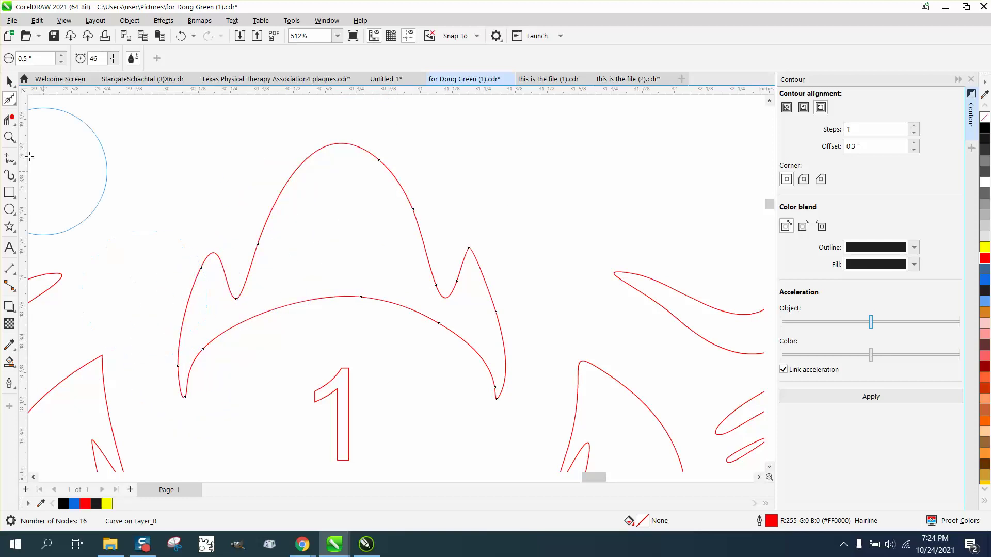
# Step: Select all nodes of the helmet crest to inspect how many the smoothing left
pyautogui.click(15, 105)
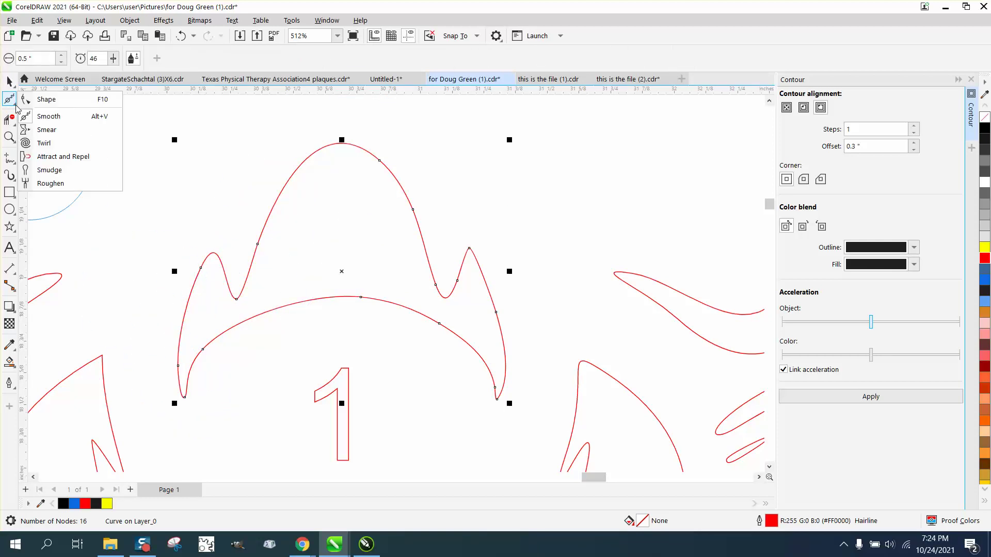
pyautogui.click(42, 97)
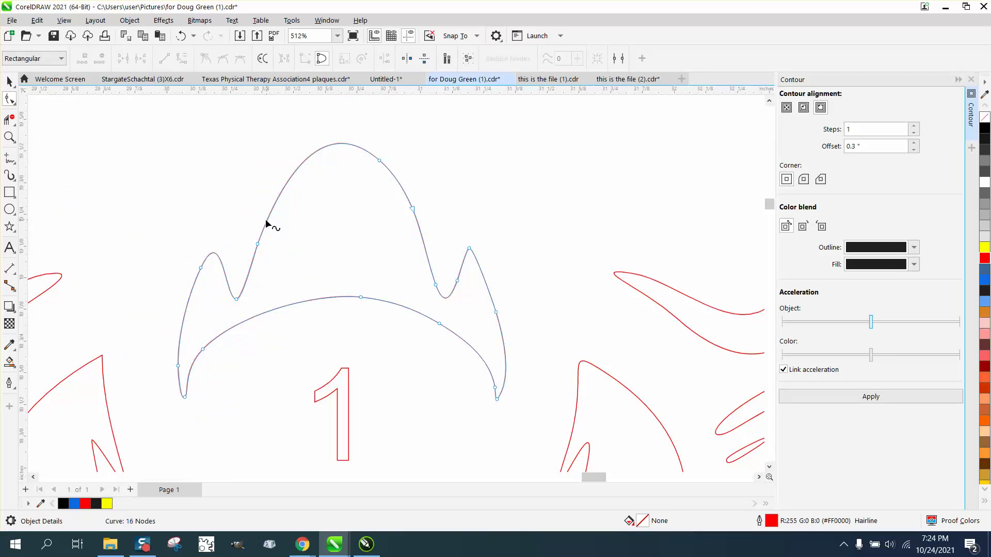
pyautogui.scroll(-1, 266, 222)
pyautogui.moveTo(289, 361); pyautogui.dragTo(475, 395)
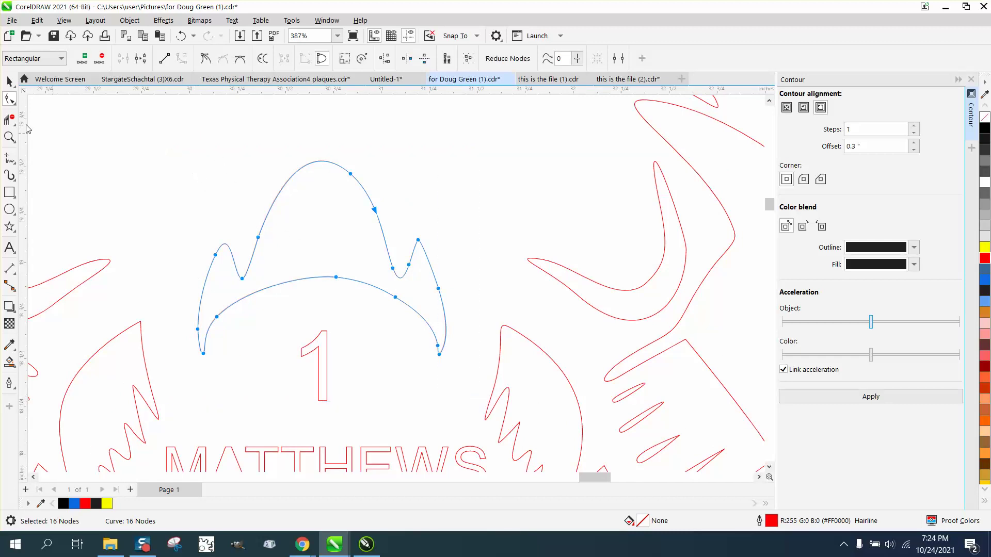
pyautogui.click(9, 81)
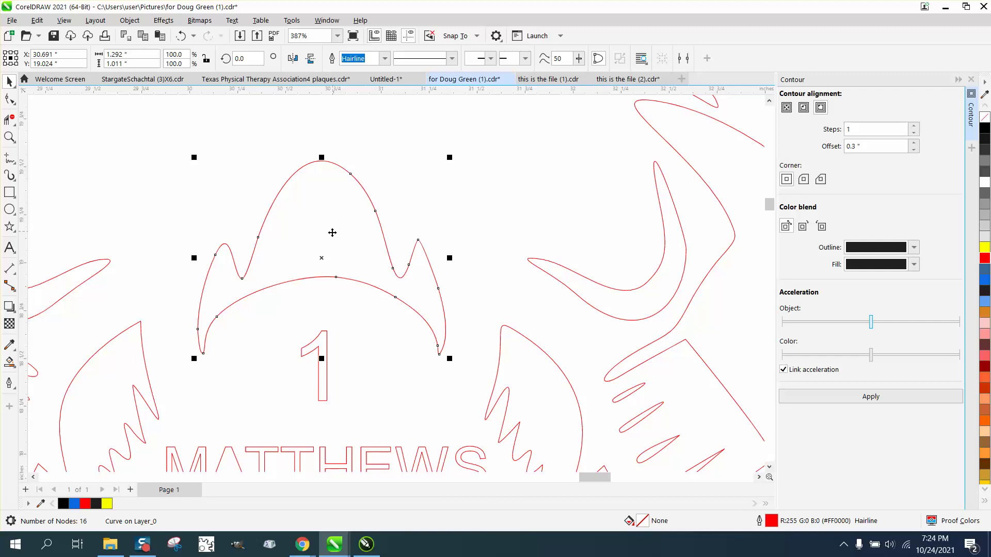
# Step: Select the whole red emblem below the flag and move it up and 12 inches left into the flag's contoured opening
pyautogui.scroll(-6, 406, 281)
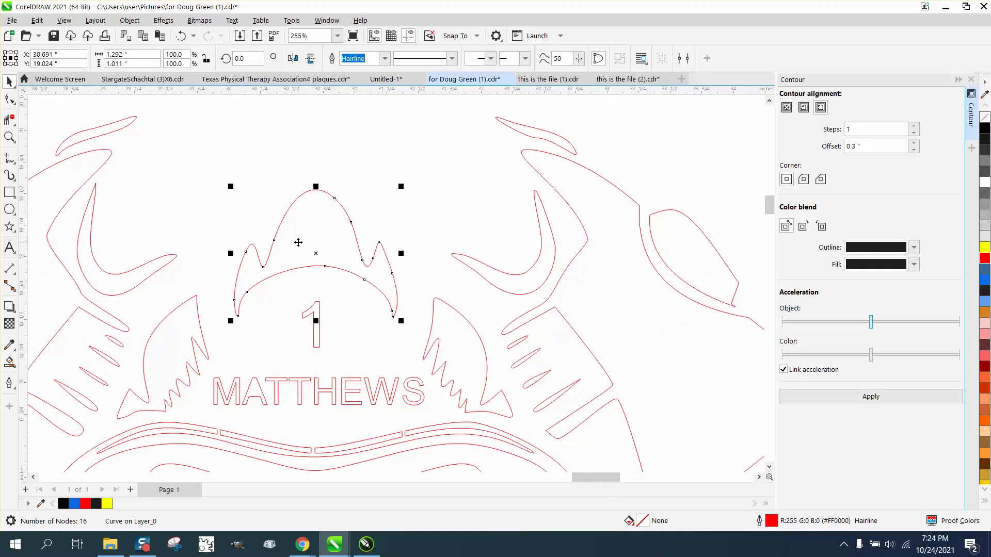
pyautogui.click(10, 136)
pyautogui.scroll(-5, 379, 287)
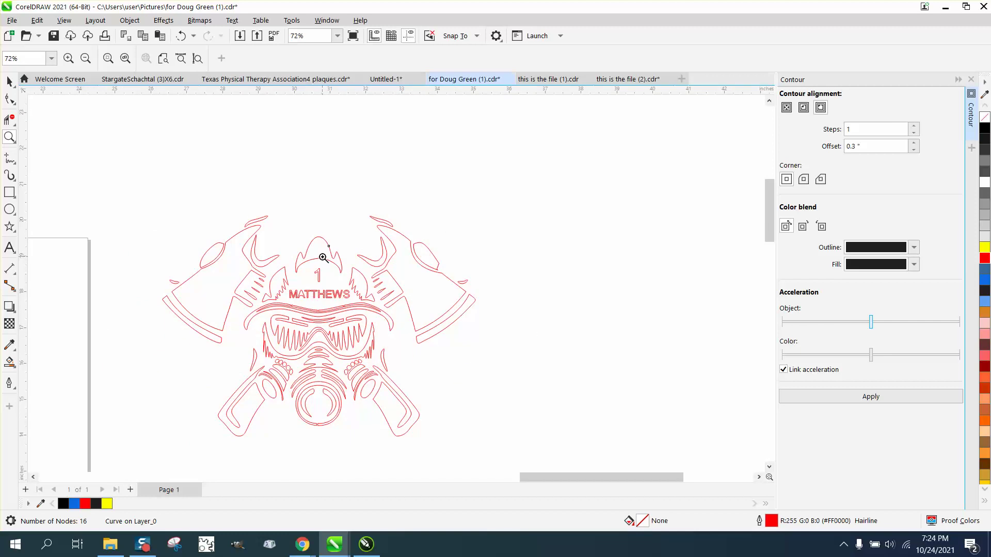
pyautogui.press('space')
pyautogui.scroll(-2, 338, 256)
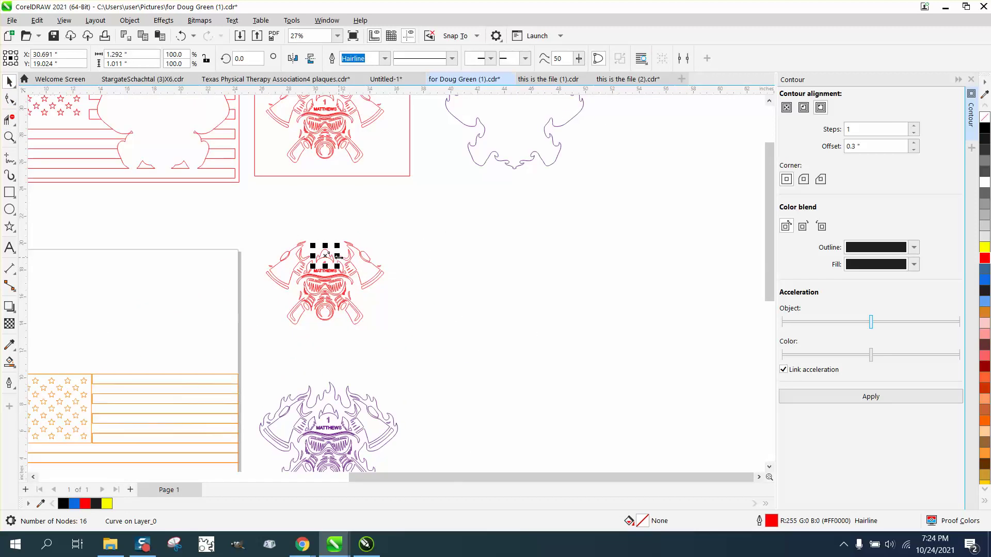
pyautogui.moveTo(245, 211); pyautogui.dragTo(437, 356)
pyautogui.hotkey('shift', 'Up')
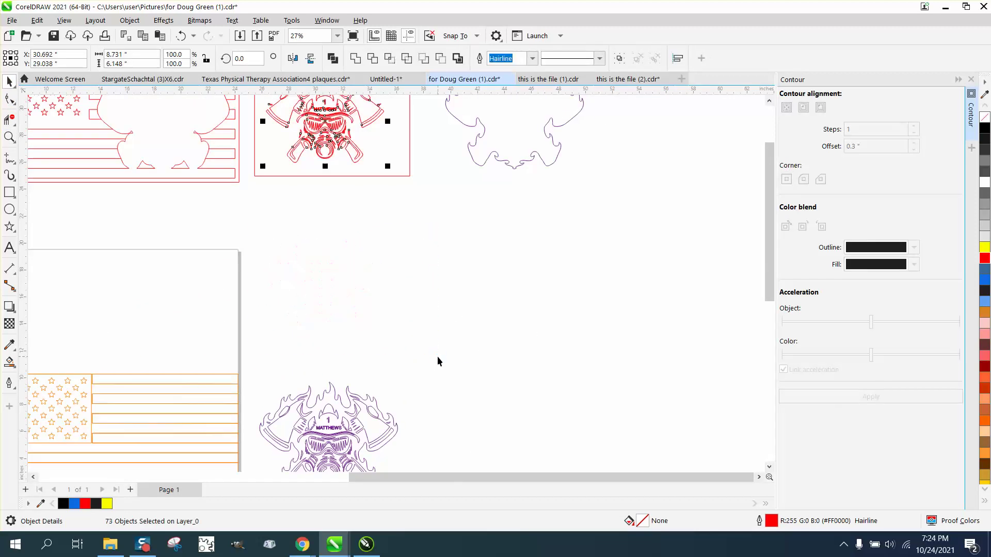
pyautogui.hotkey('shift', 'Left')
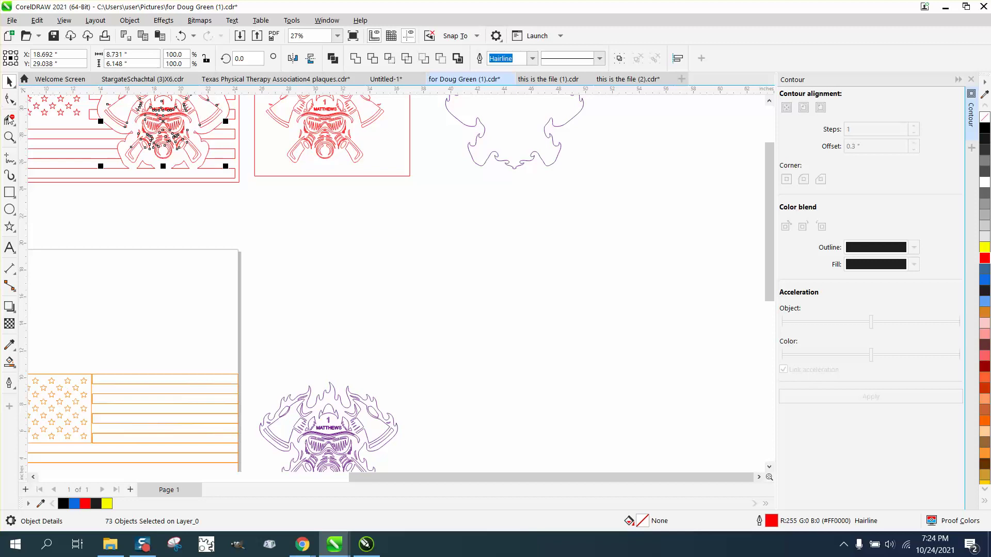
# Step: Smart Fill the flag's connected background around the emblem with black and no outline
pyautogui.click(9, 136)
pyautogui.scroll(-2, 200, 227)
pyautogui.moveTo(124, 155); pyautogui.dragTo(316, 221)
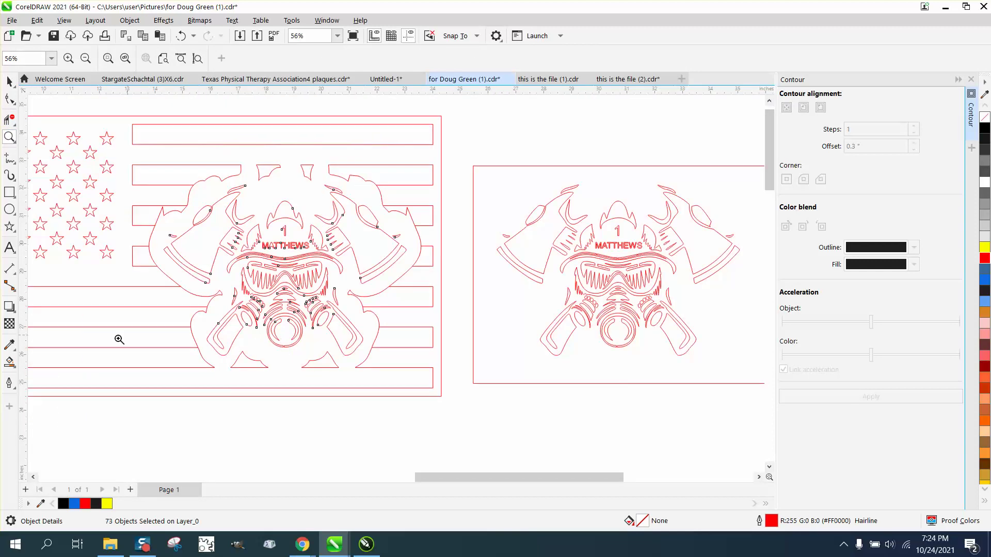
pyautogui.click(12, 364)
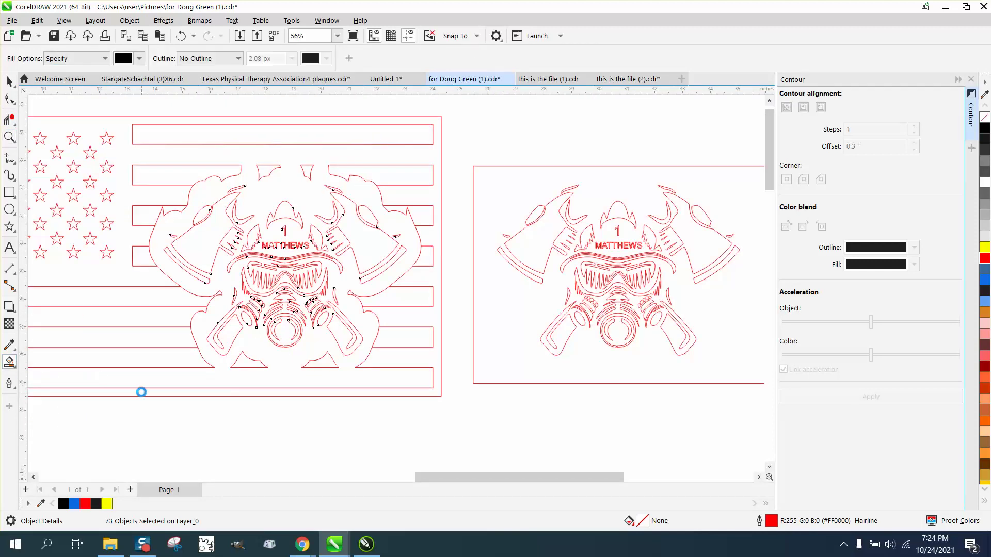
pyautogui.click(143, 393)
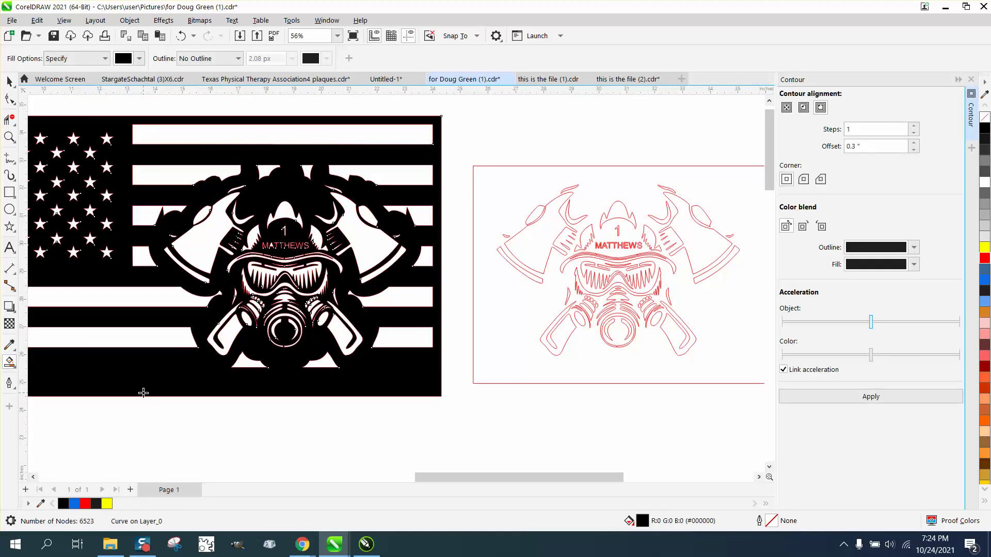
# Step: Examine the black-filled design around the MATTHEWS lettering and gas mask, then across the whole flag
pyautogui.click(9, 137)
pyautogui.moveTo(261, 240); pyautogui.dragTo(373, 283)
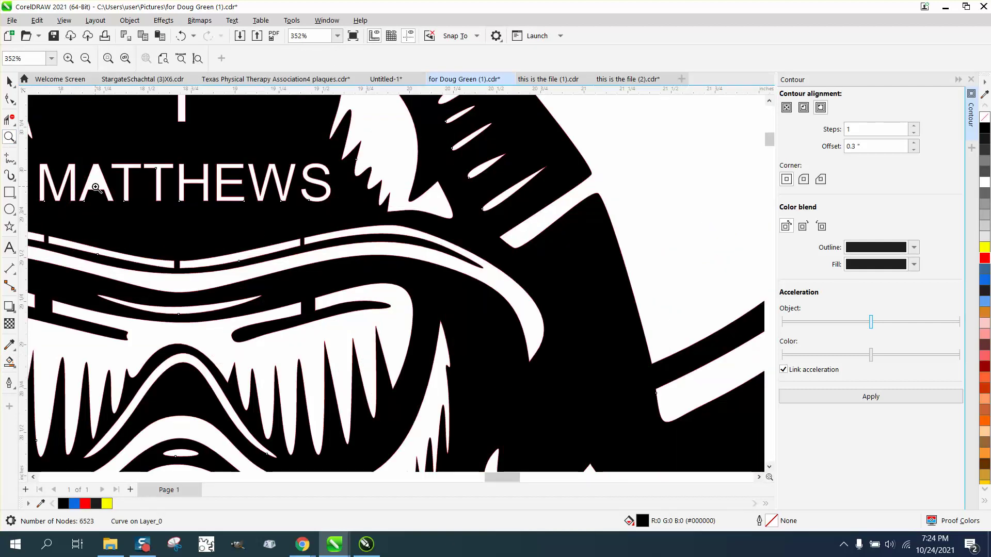
pyautogui.scroll(-4, 150, 228)
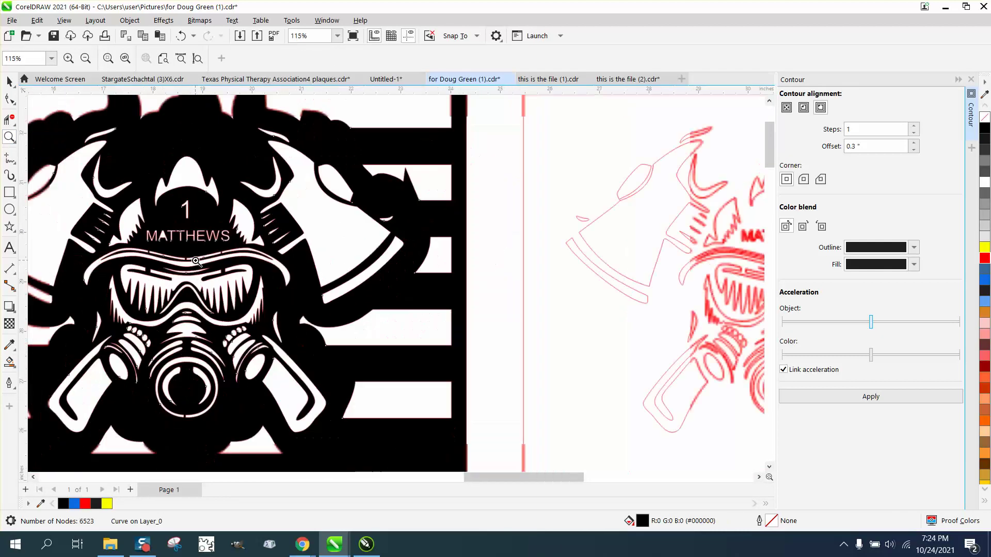
pyautogui.click(9, 81)
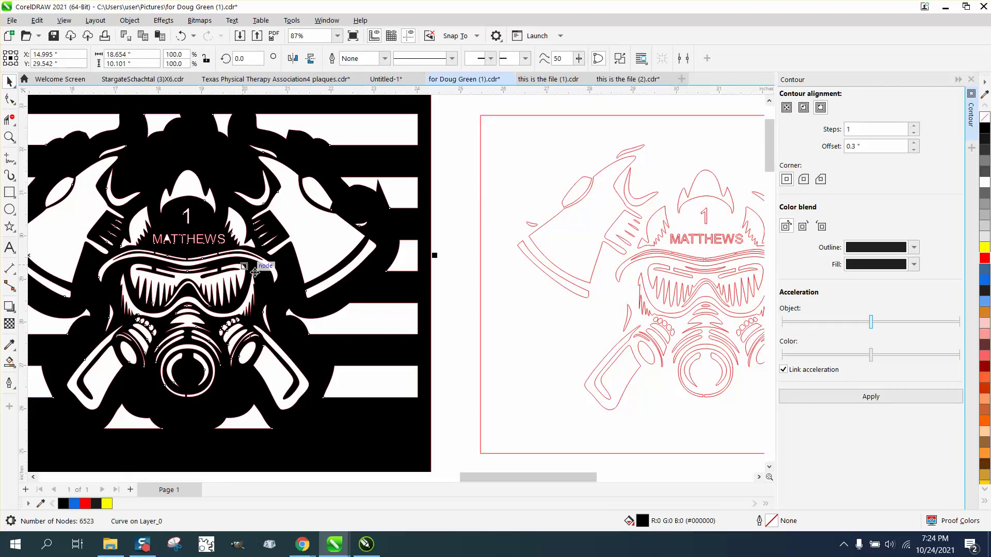
pyautogui.scroll(-1, 363, 322)
pyautogui.scroll(-1, 363, 322)
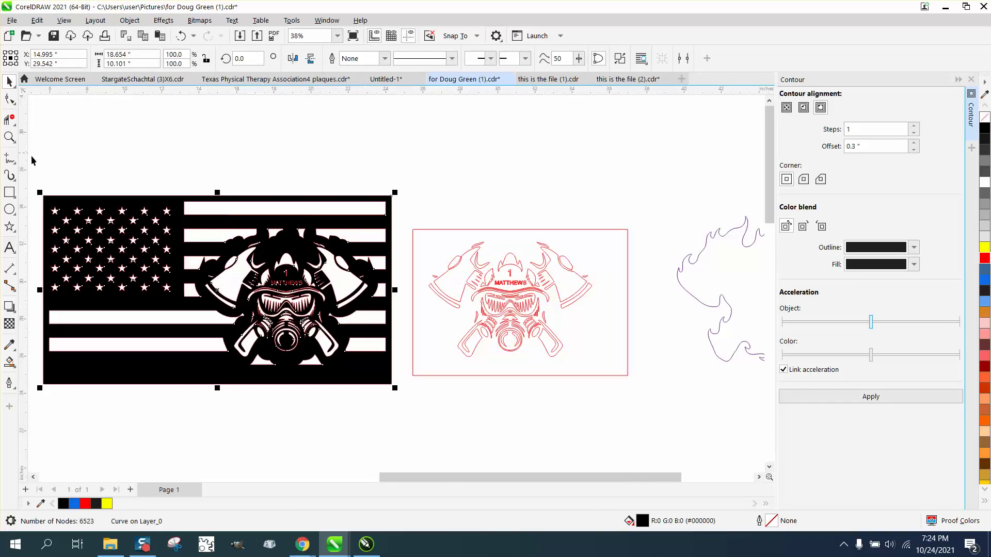